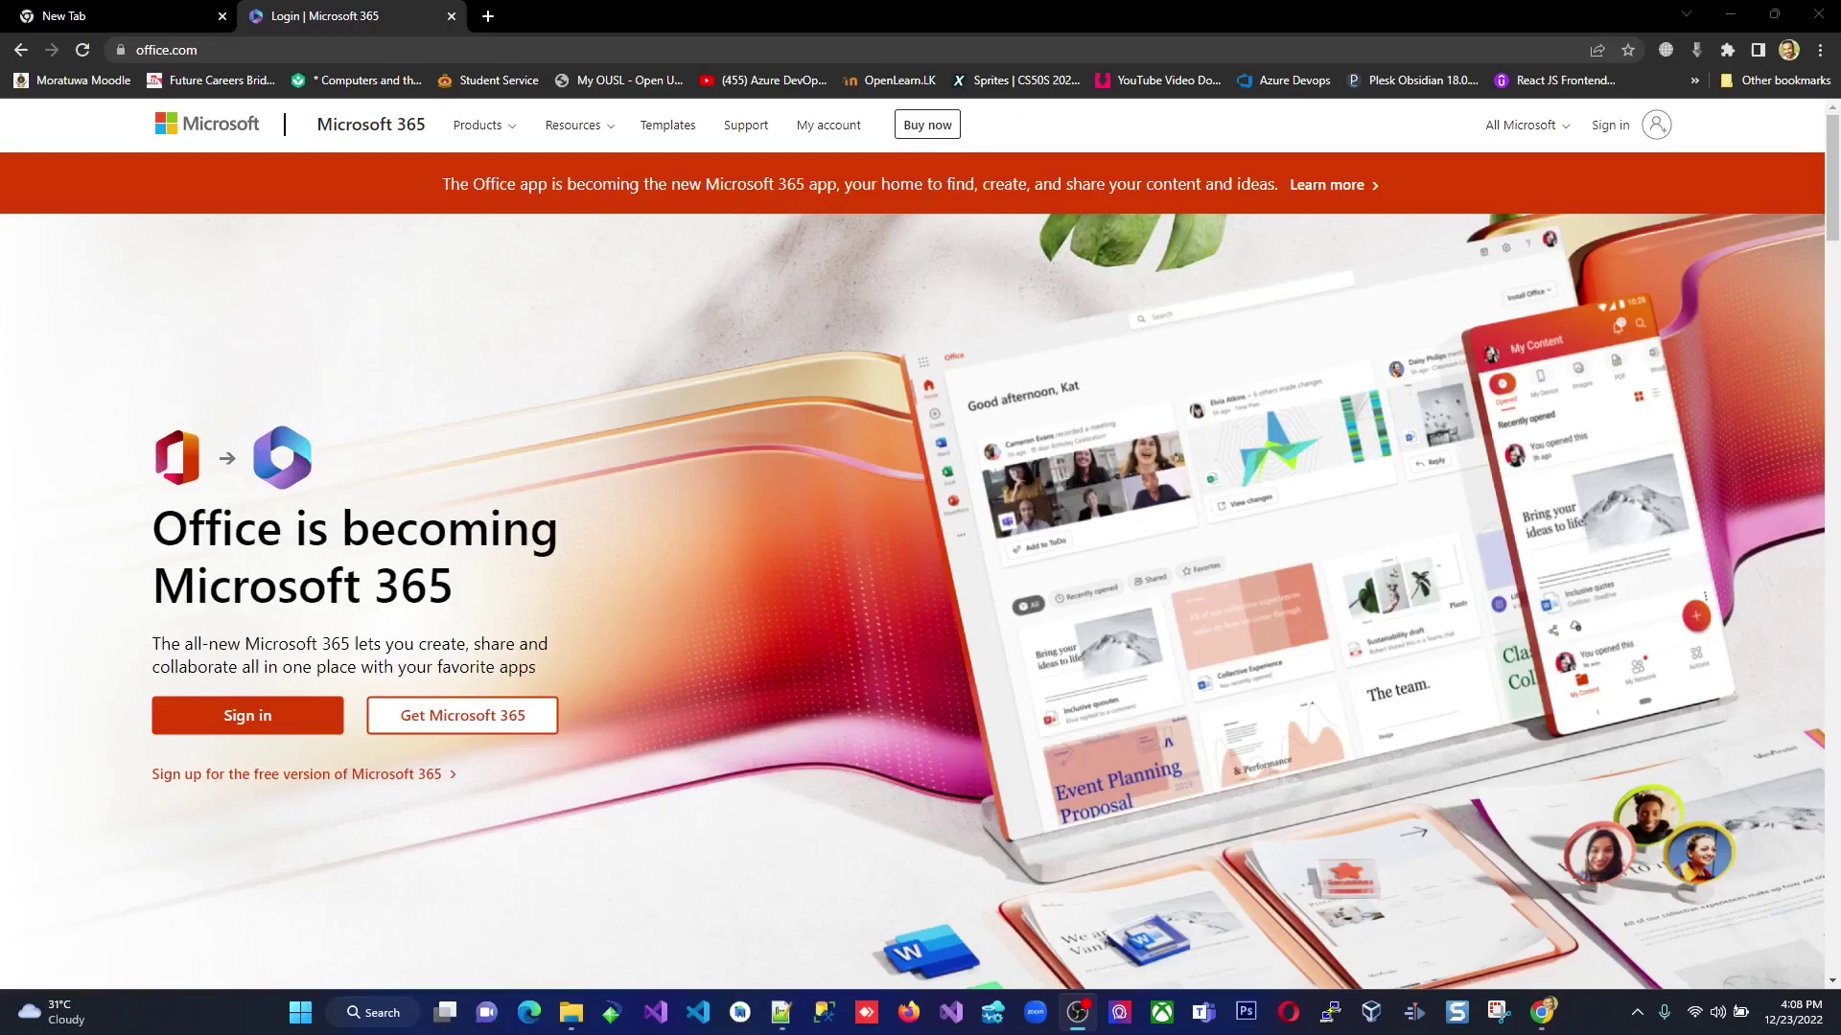
# Show the Products menu's categories for home, business, enterprise and students on office.com.
pyautogui.click(216, 52)
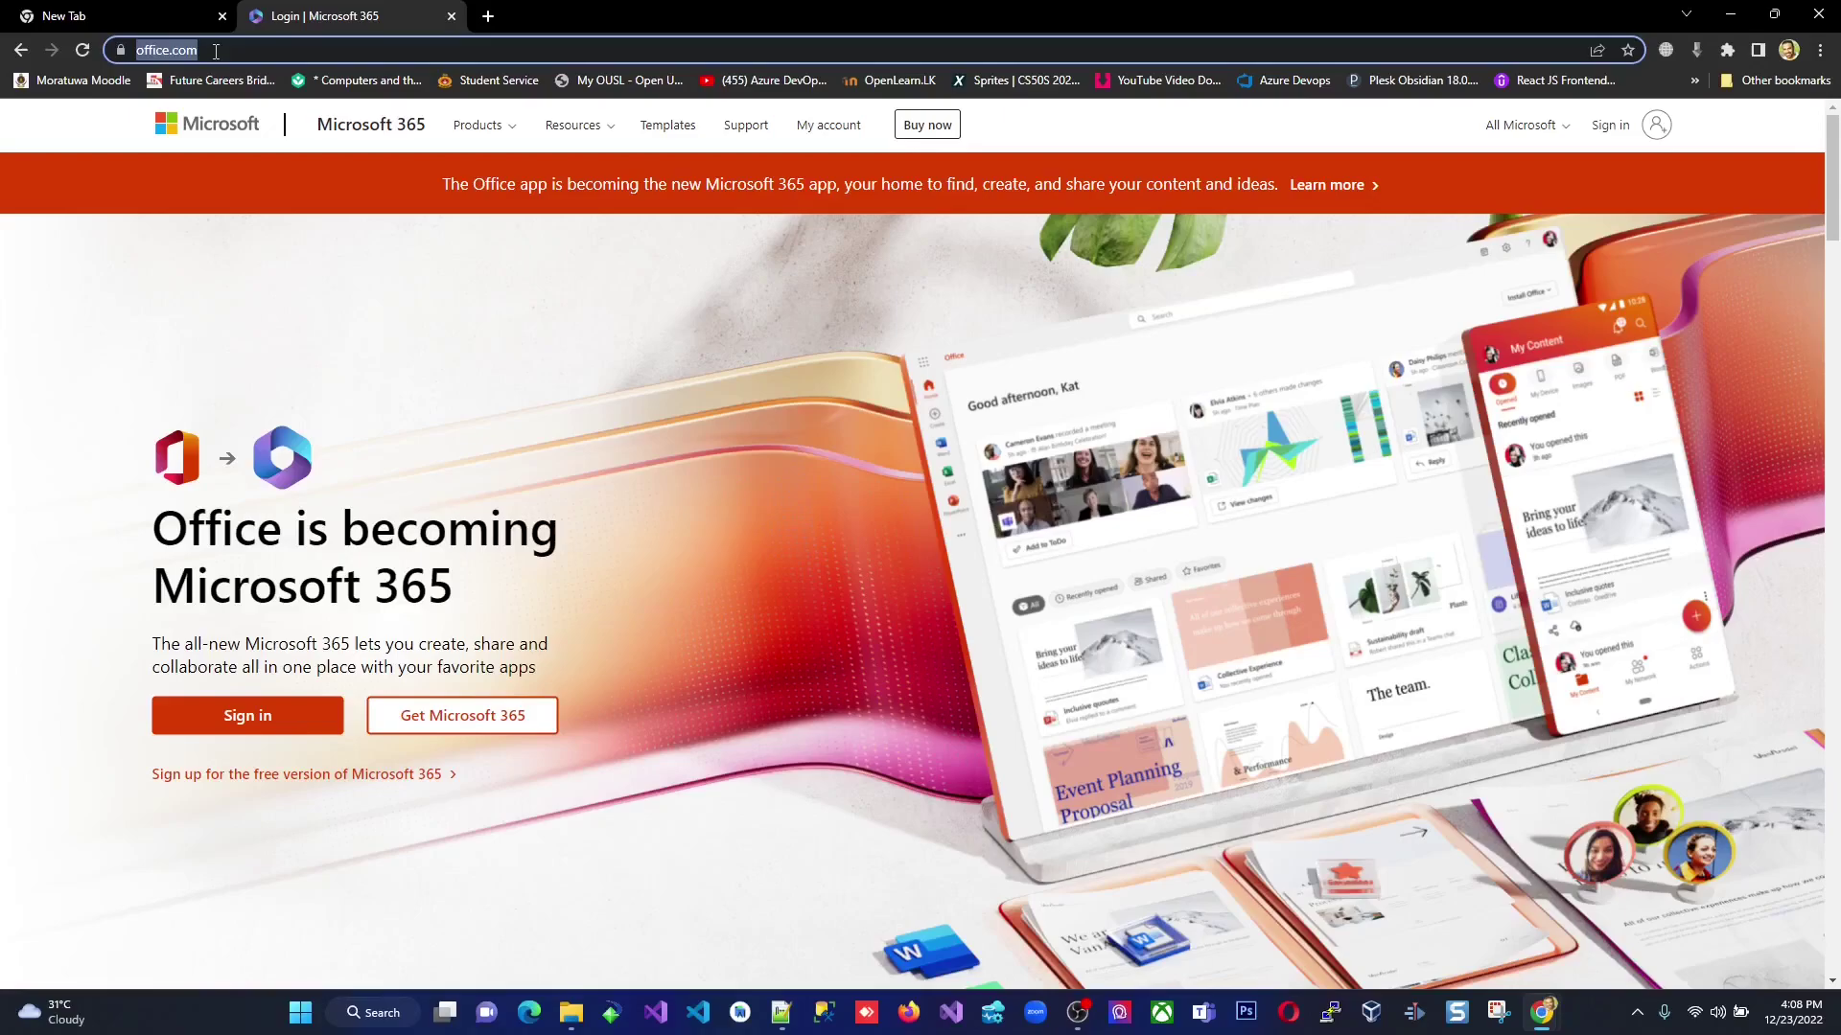
pyautogui.click(308, 274)
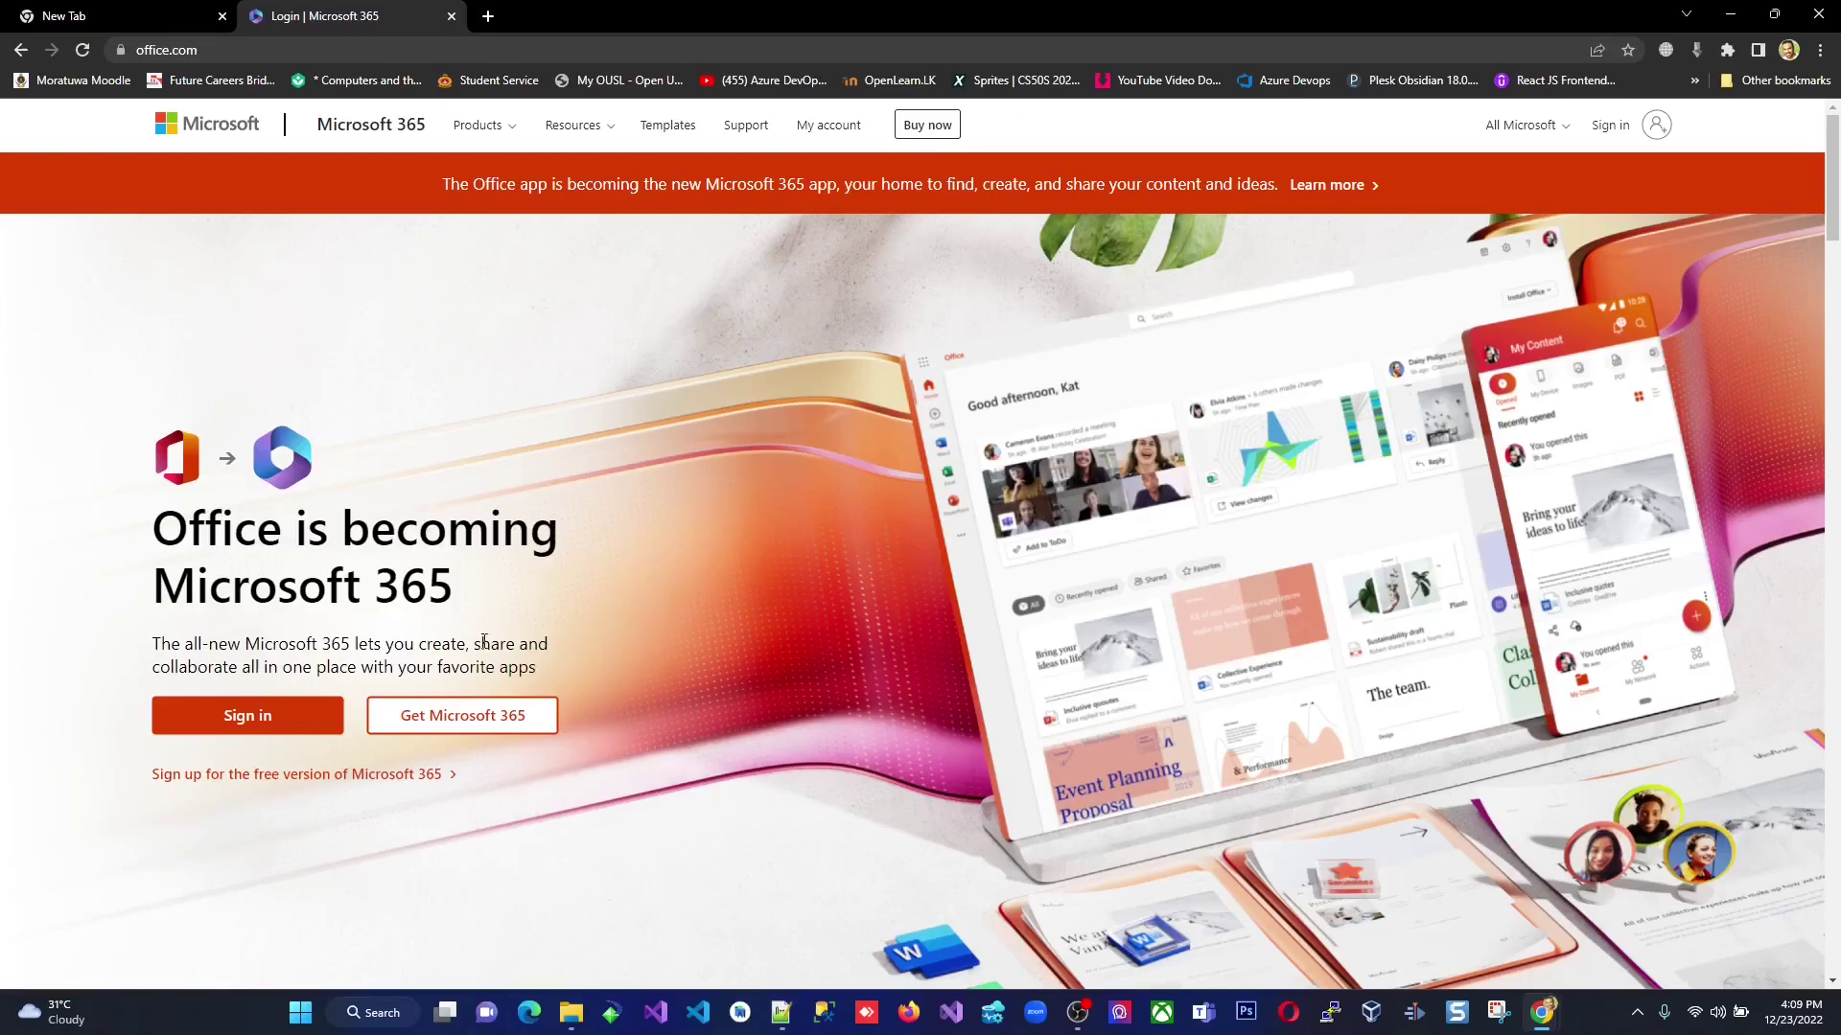
pyautogui.click(482, 128)
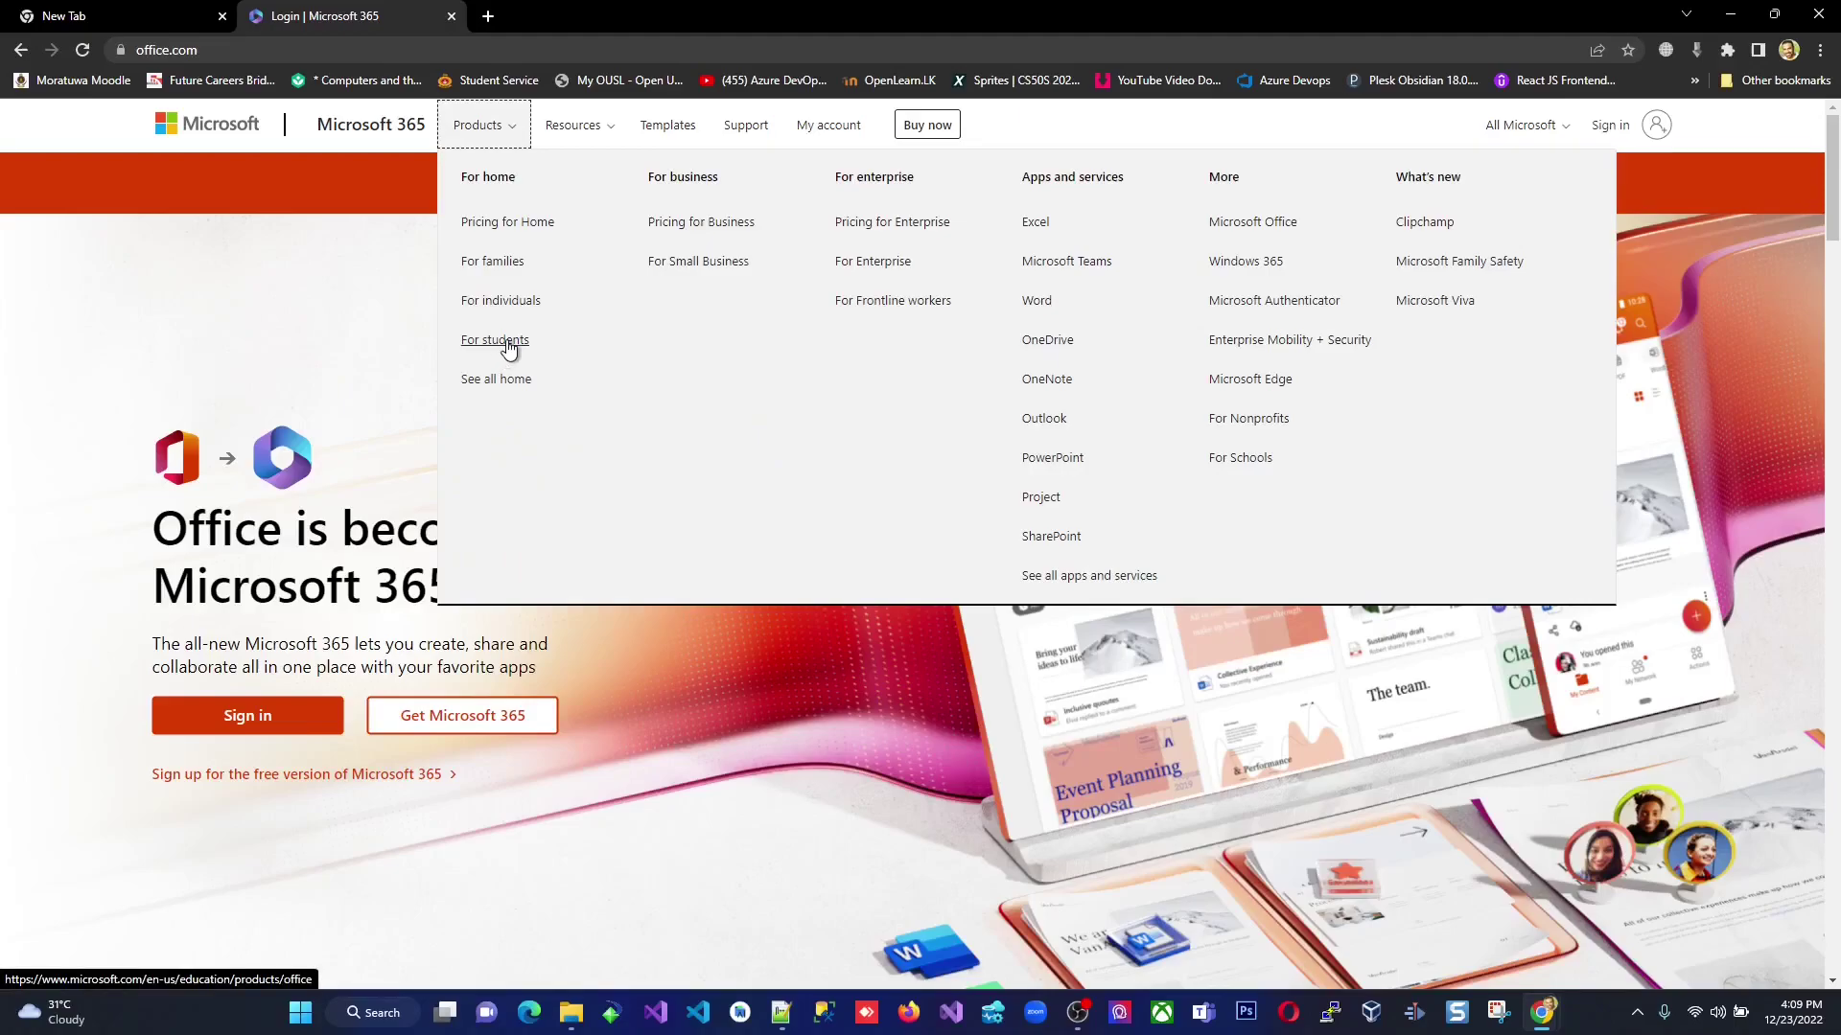
# Go to the Office 365 offer for students and autofill the saved school email address.
pyautogui.click(506, 342)
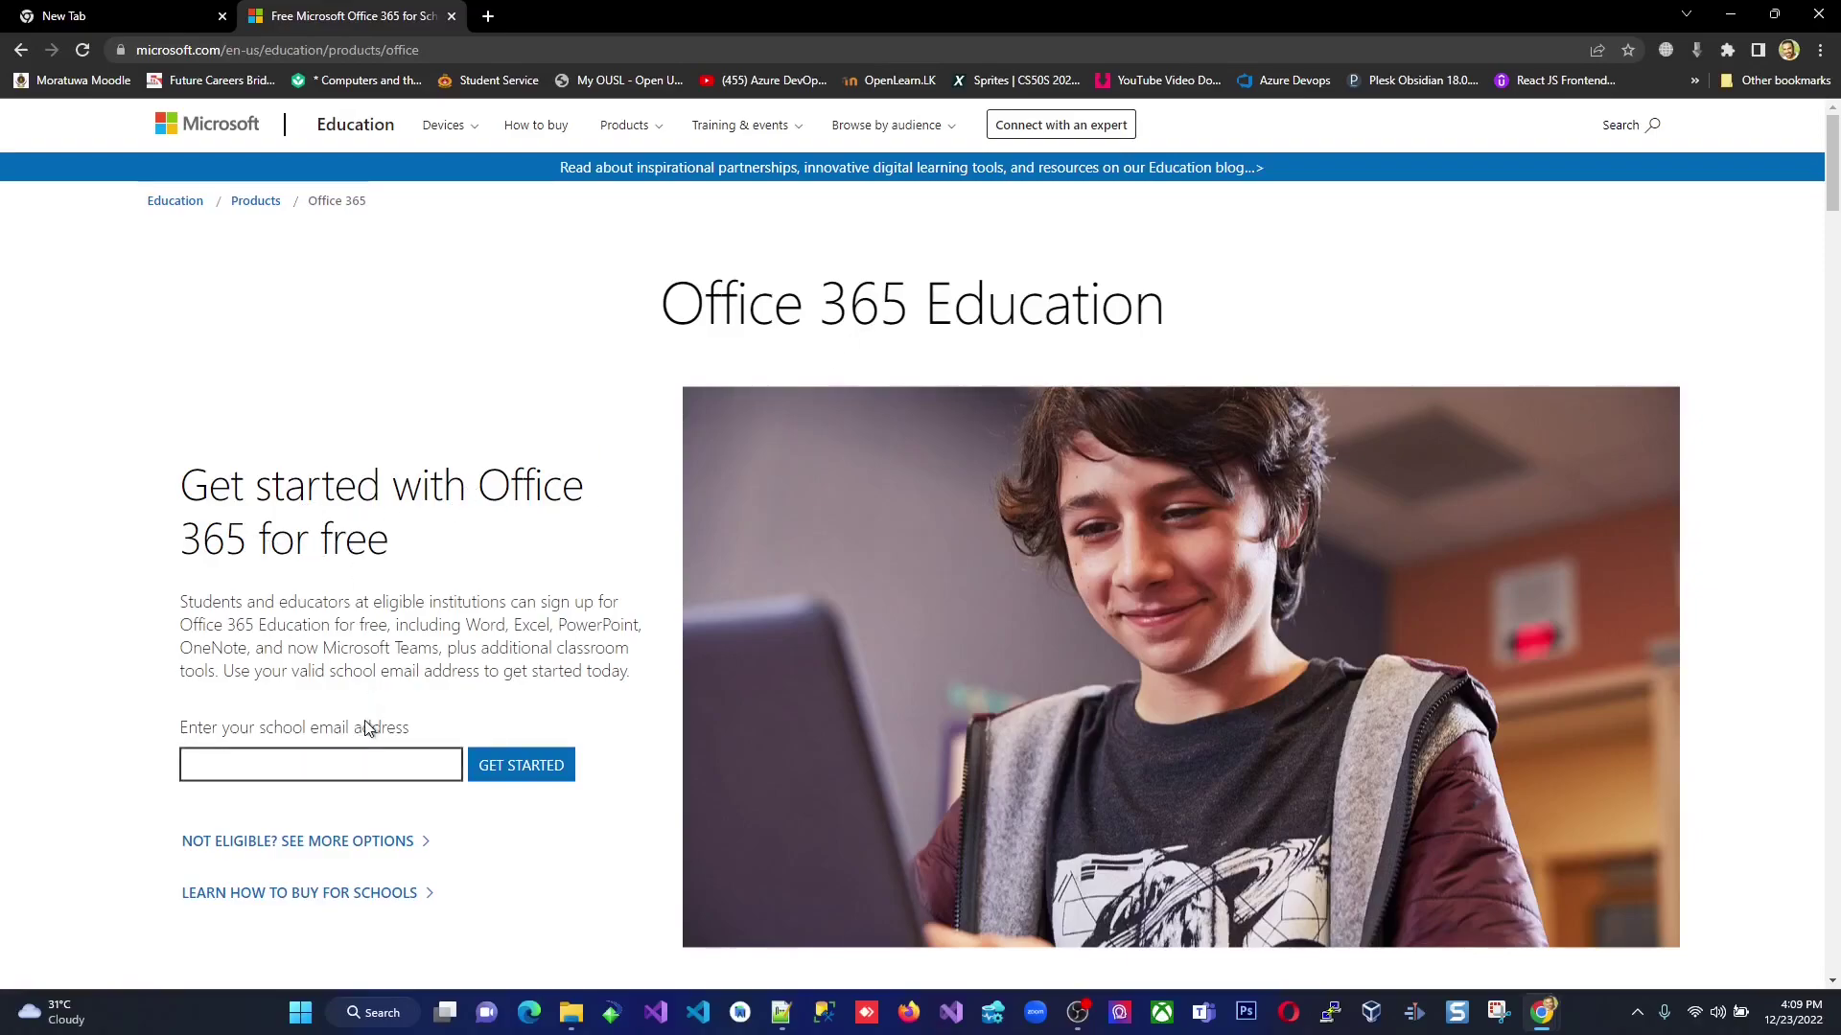
pyautogui.click(335, 765)
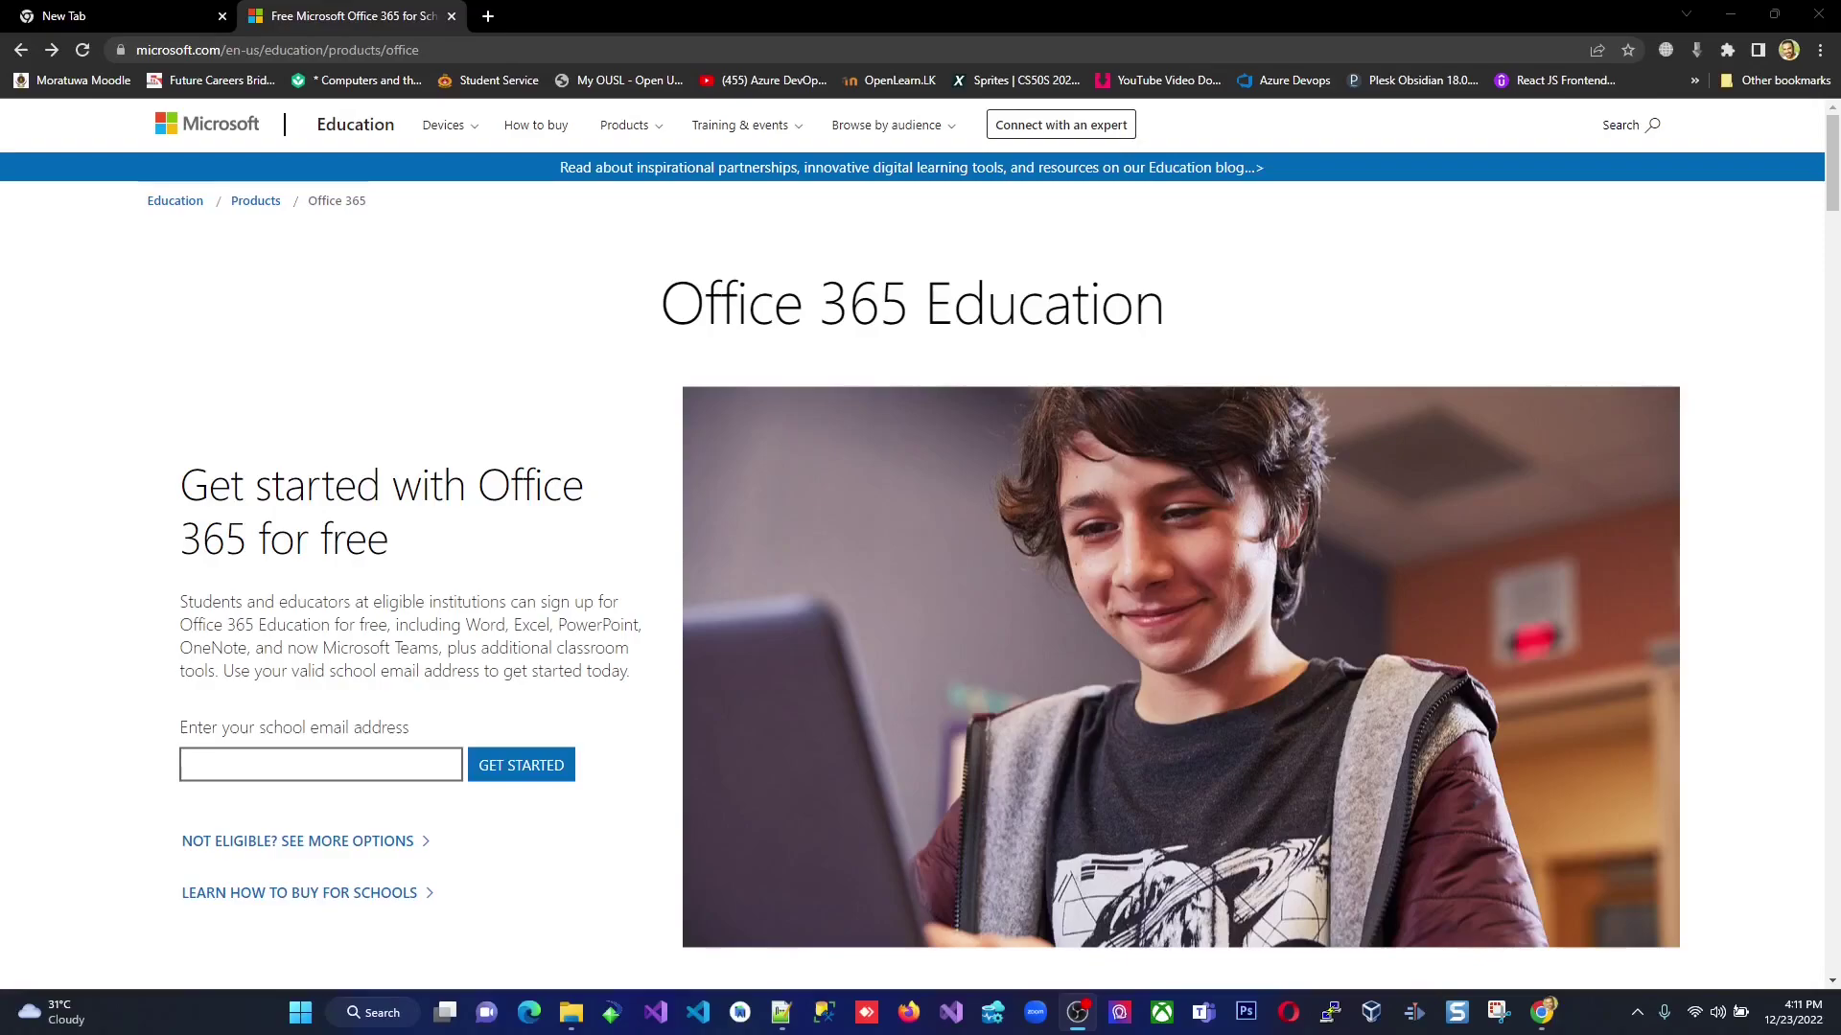
pyautogui.click(375, 765)
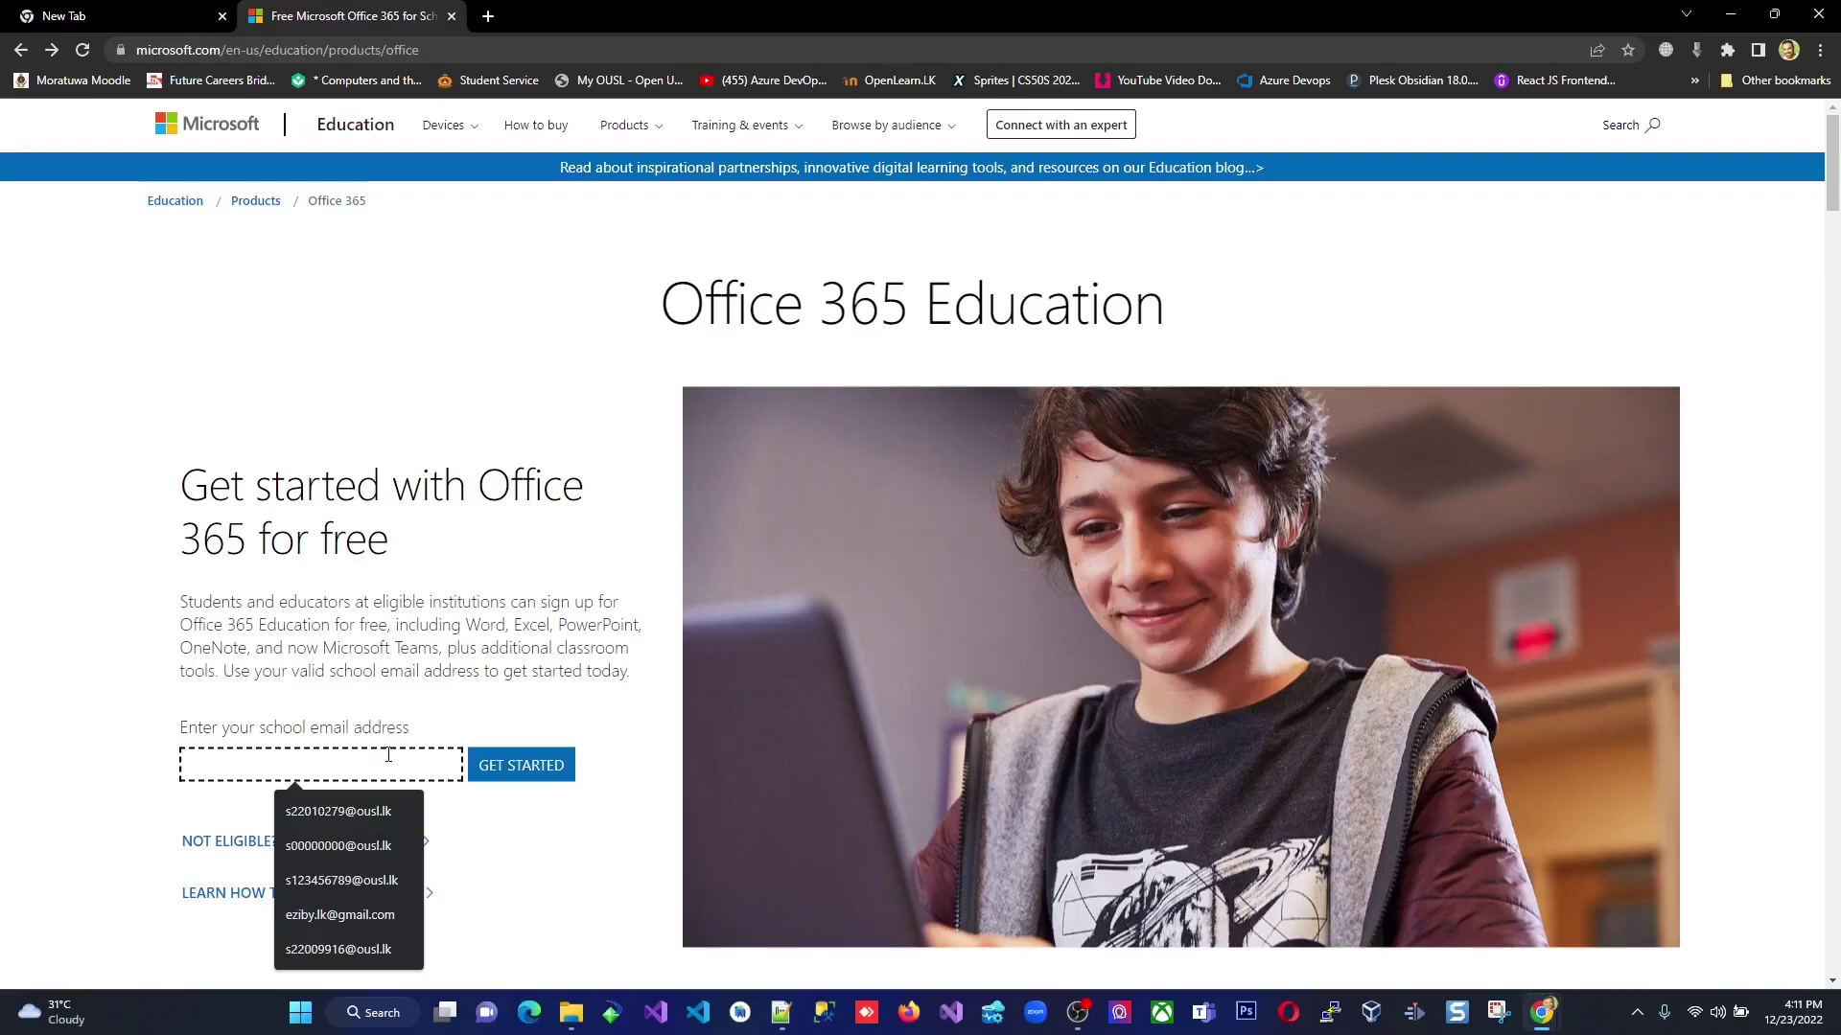
pyautogui.write('s')
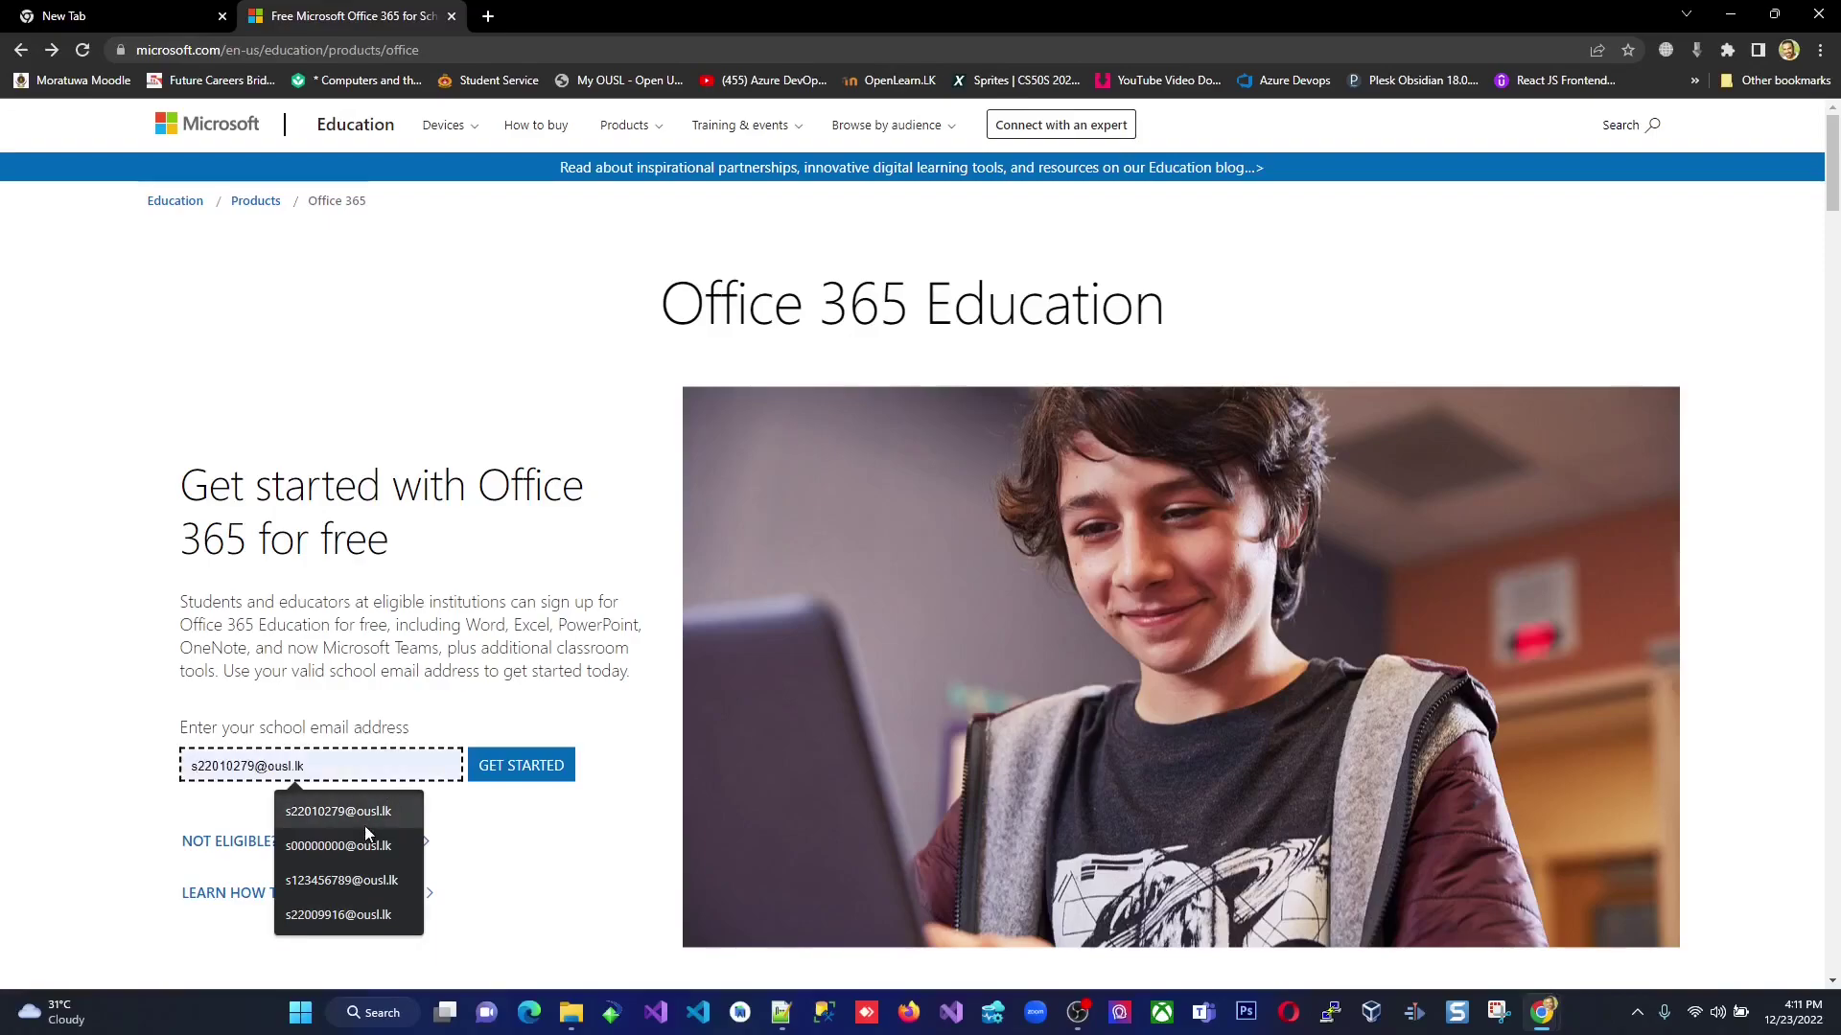
pyautogui.click(347, 892)
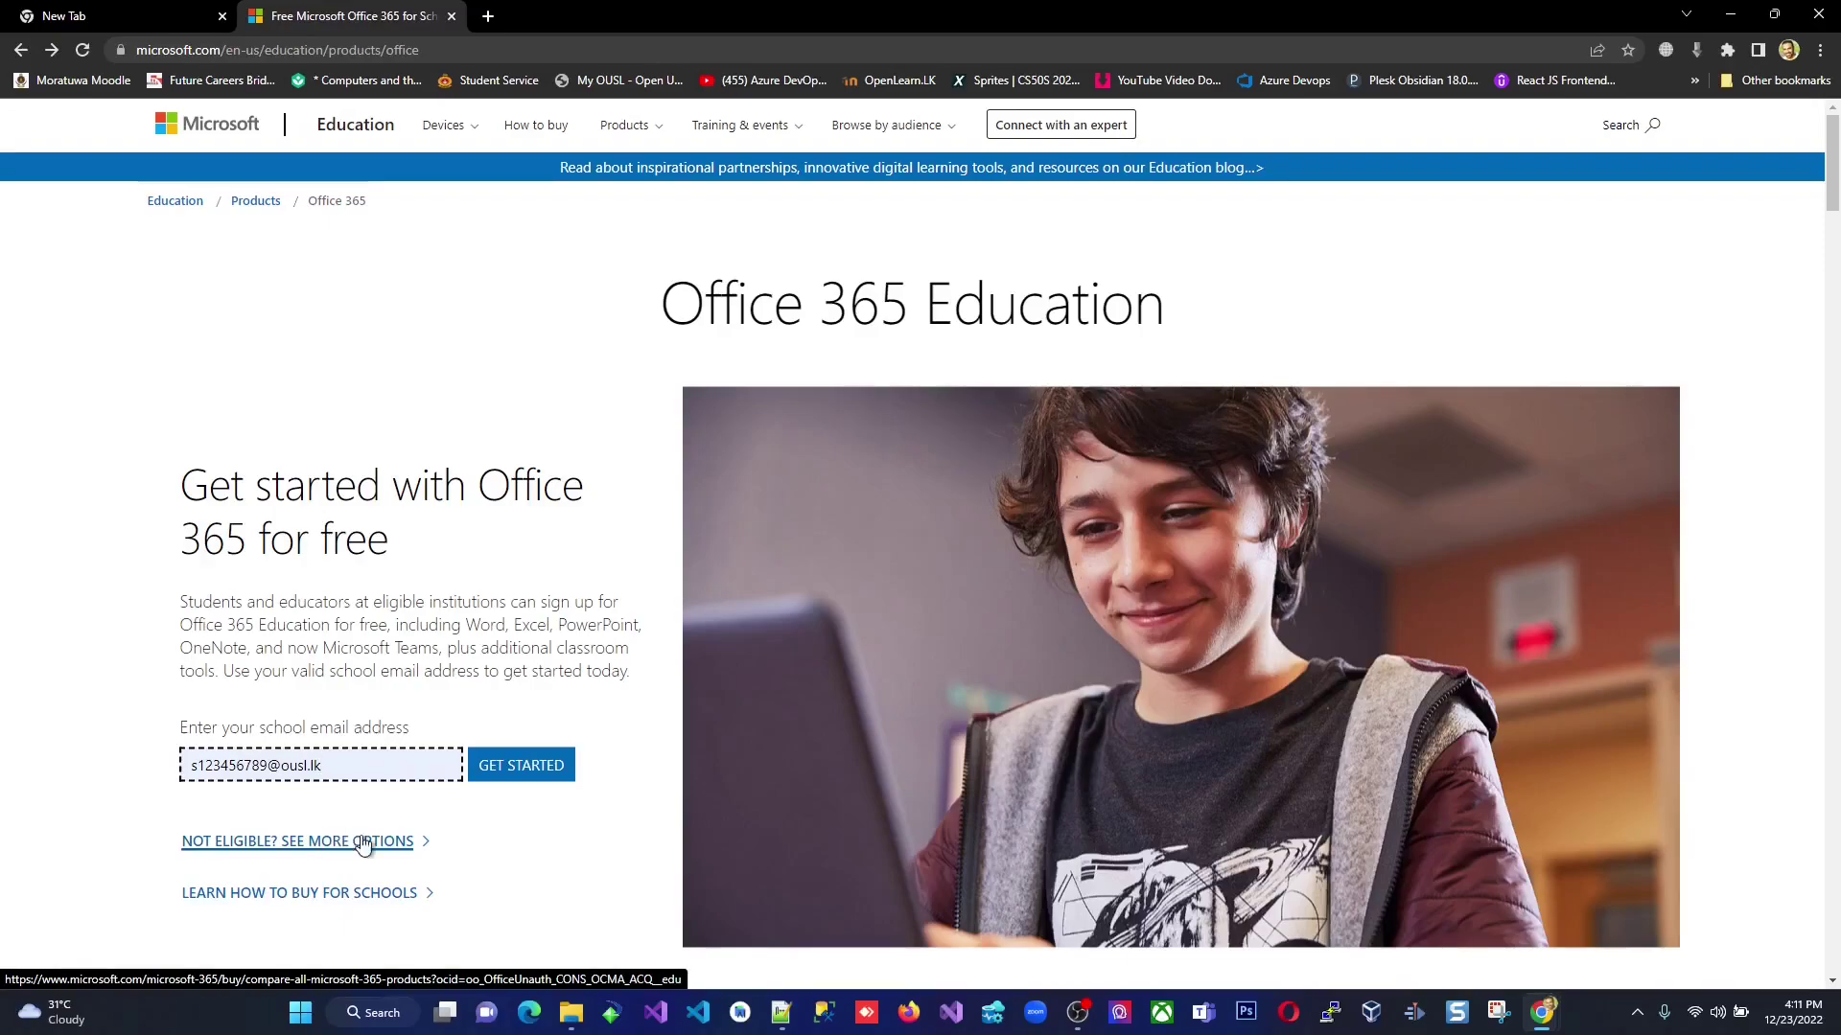
pyautogui.click(534, 845)
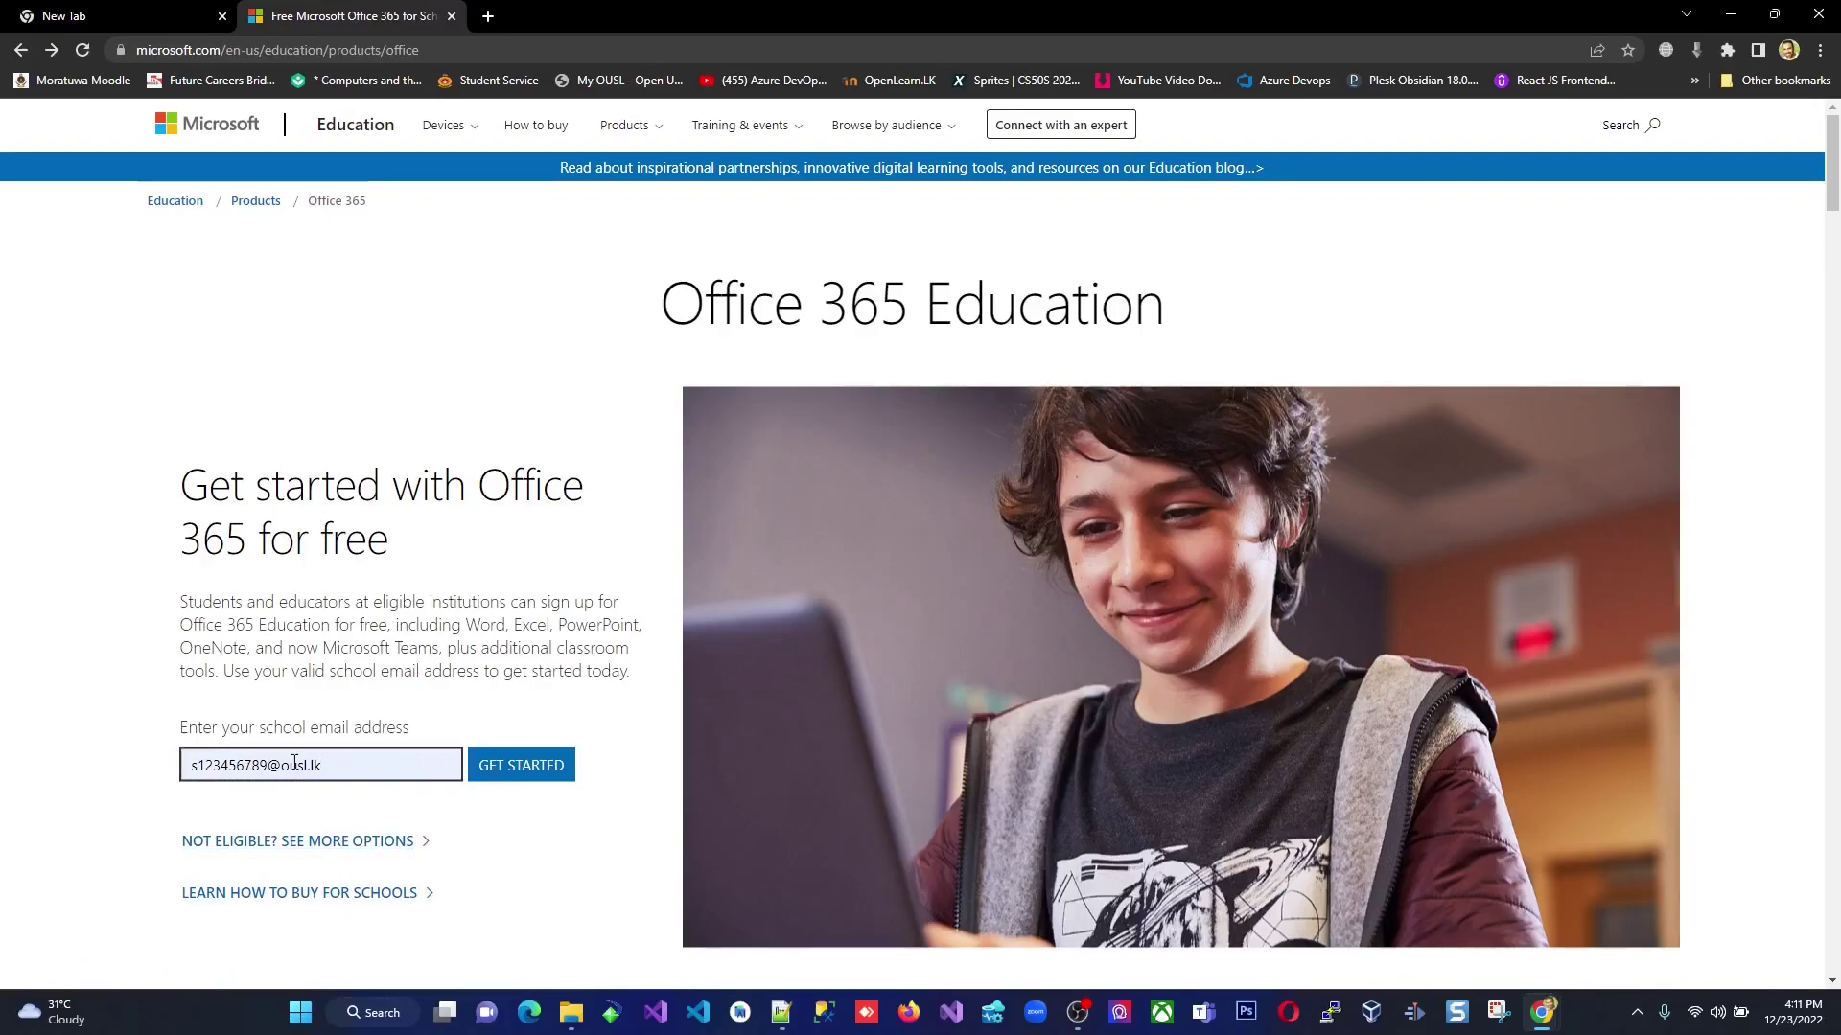
# Check the email's domain part, then submit the school address with GET STARTED.
pyautogui.moveTo(281, 765); pyautogui.dragTo(332, 768)
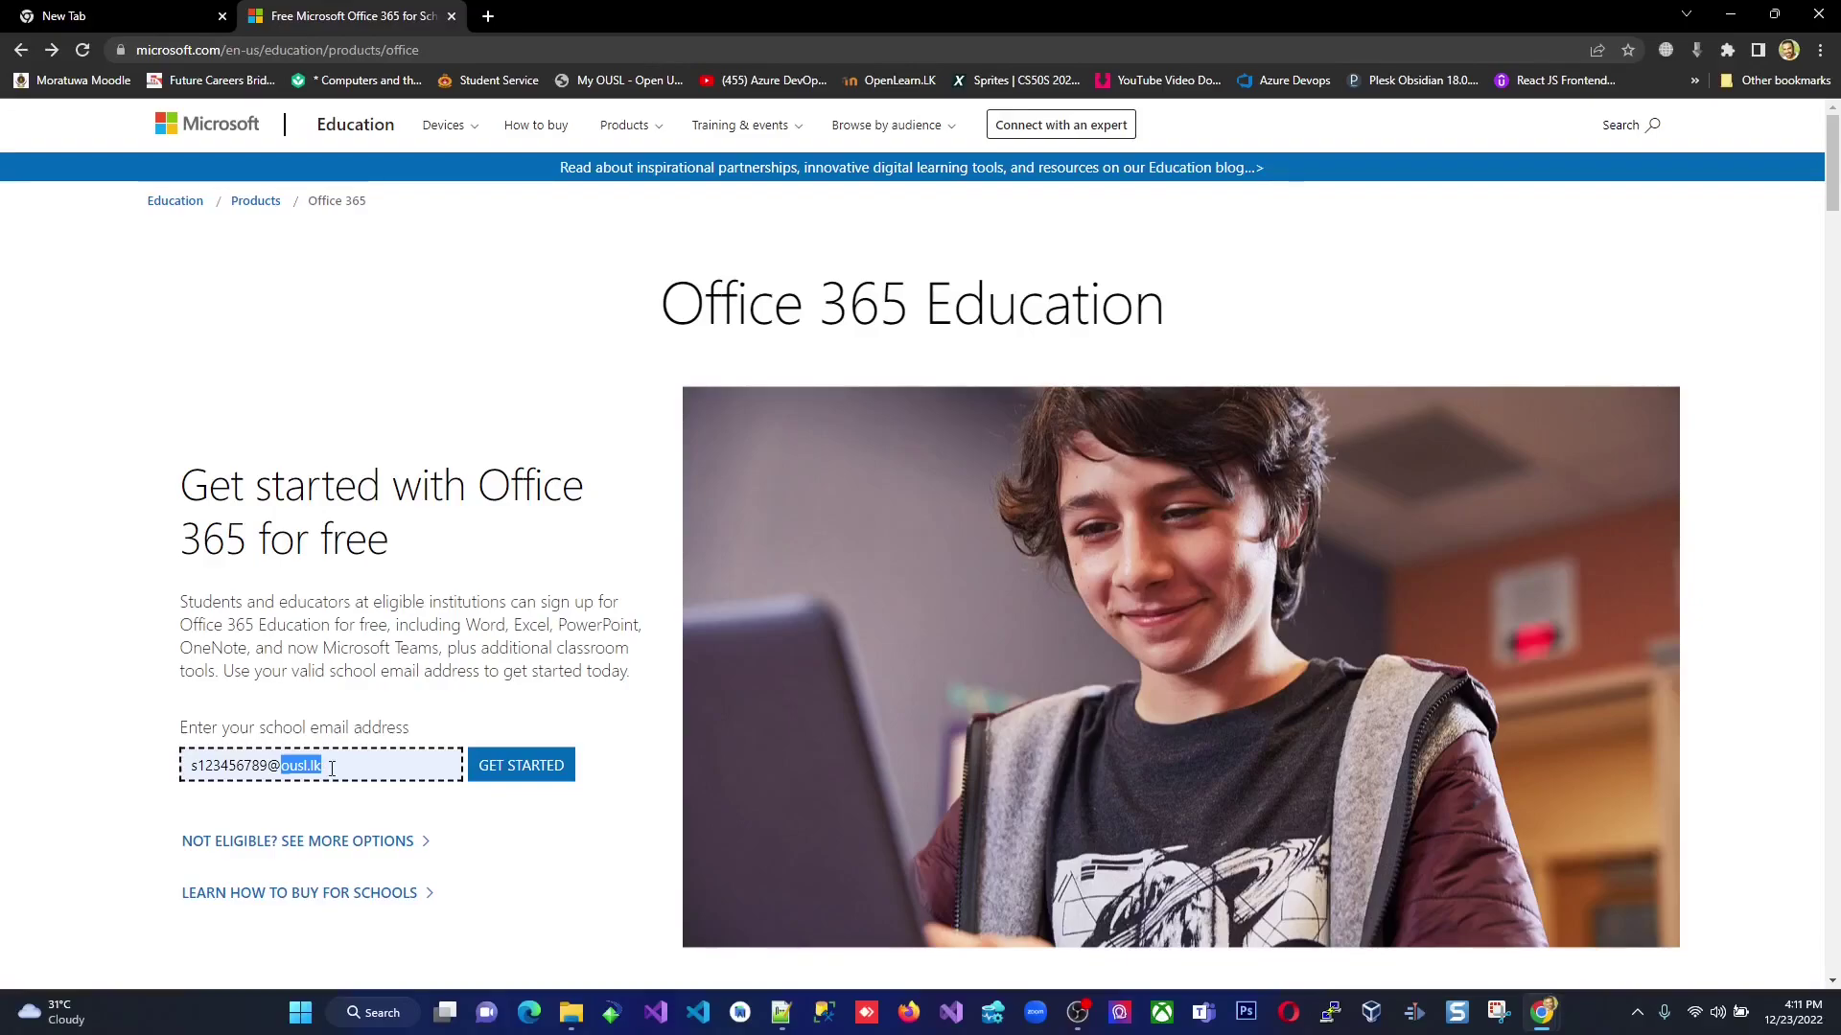
pyautogui.click(337, 768)
pyautogui.click(332, 767)
pyautogui.moveTo(280, 766); pyautogui.dragTo(327, 767)
pyautogui.click(354, 775)
pyautogui.click(337, 769)
pyautogui.click(511, 776)
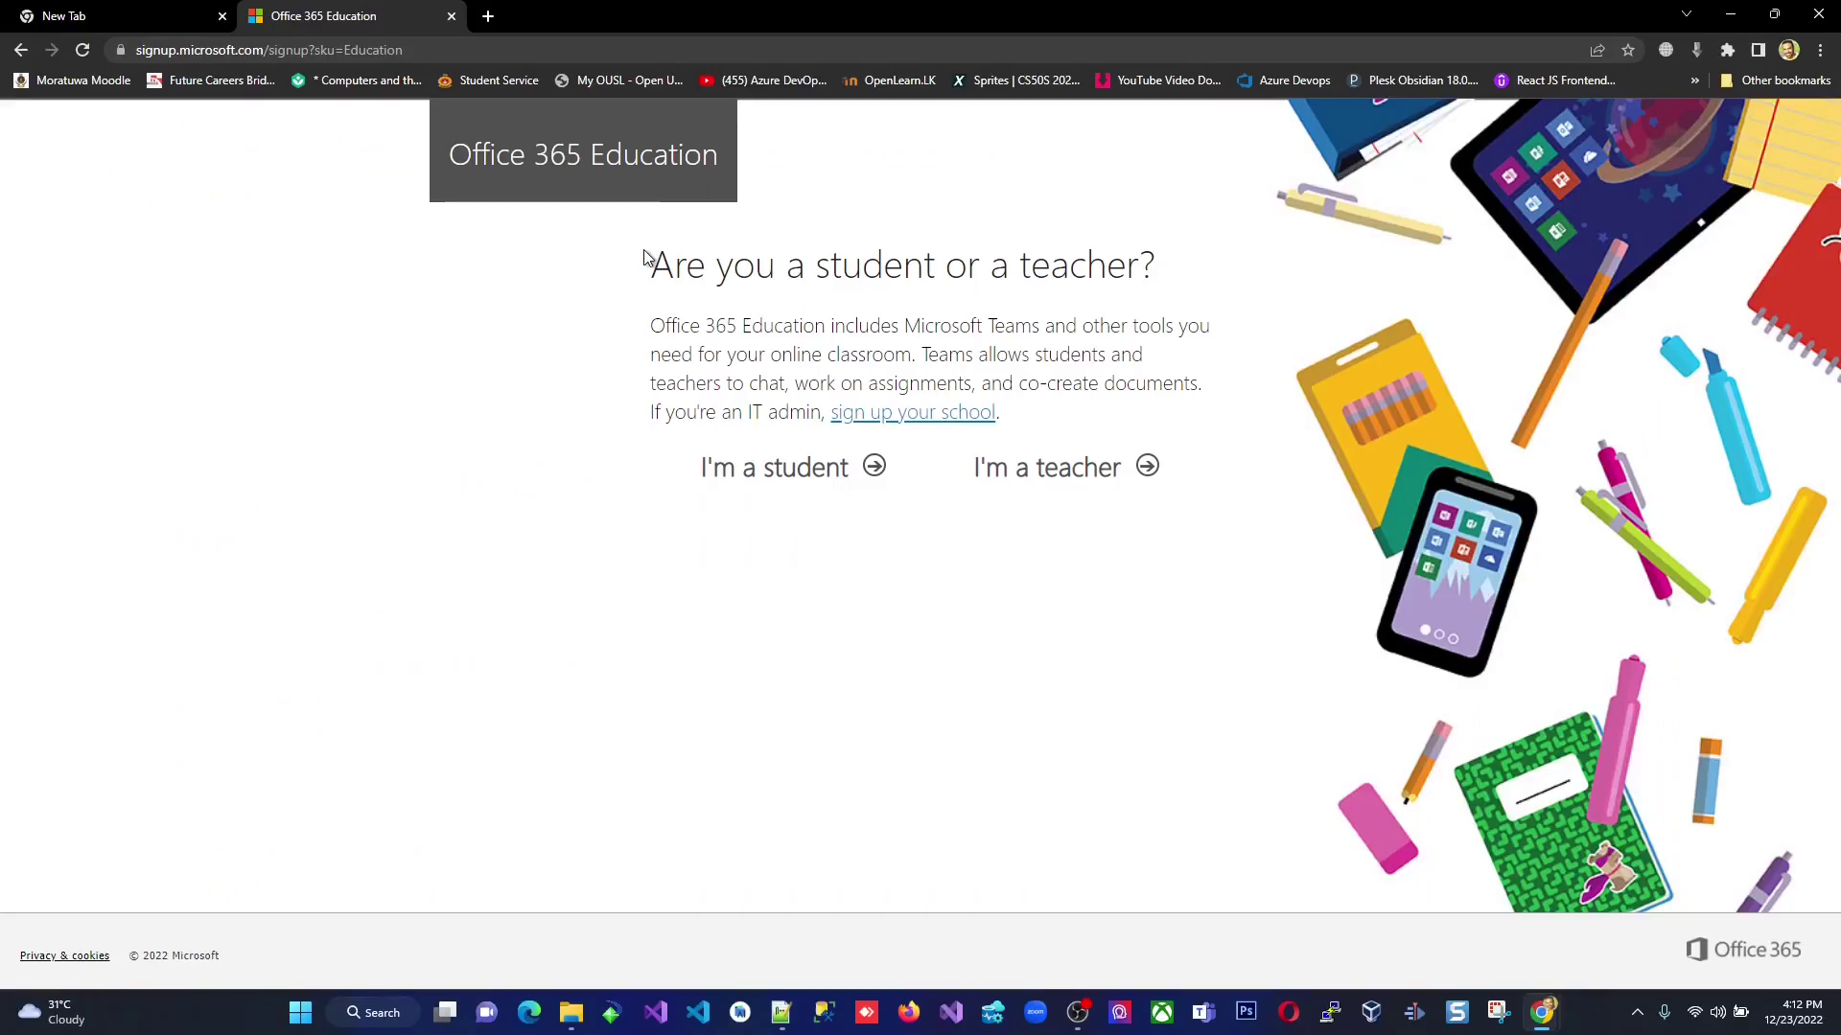
# Answer the student-or-teacher question with I'm a student.
pyautogui.click(823, 482)
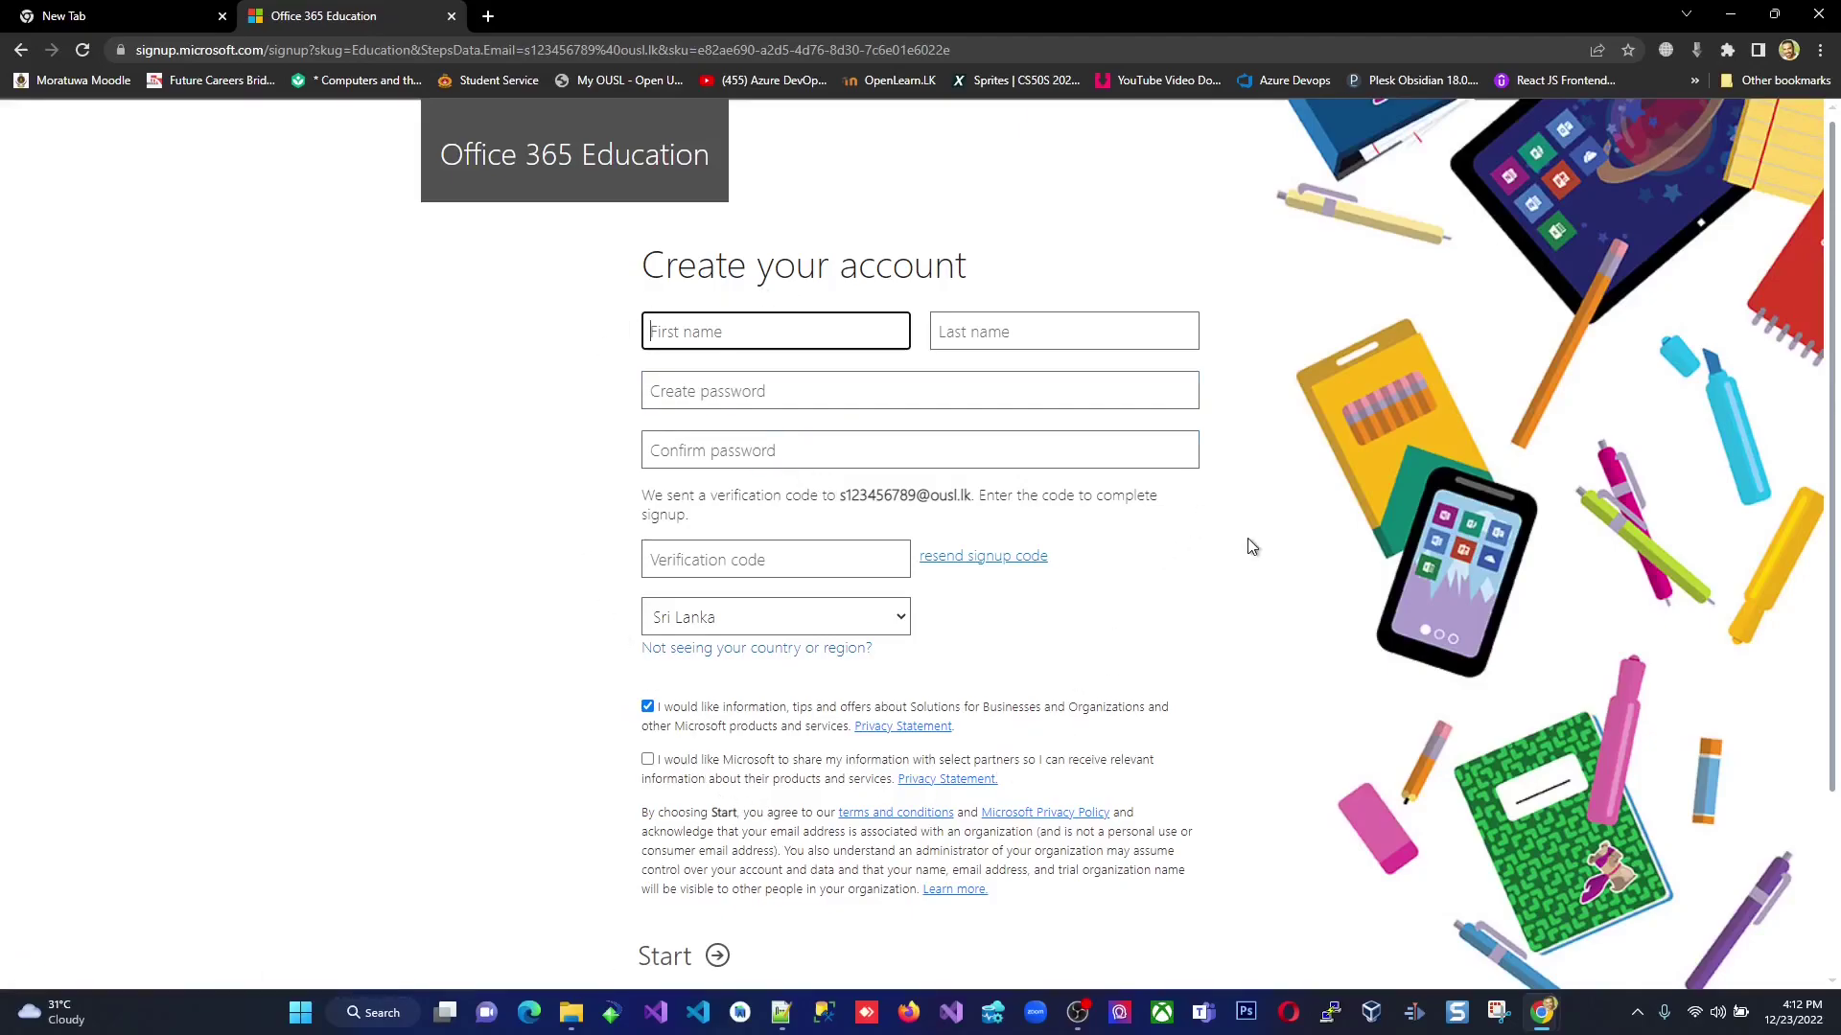
# Autofill first and last name from saved details, leaving both password boxes empty.
pyautogui.click(734, 335)
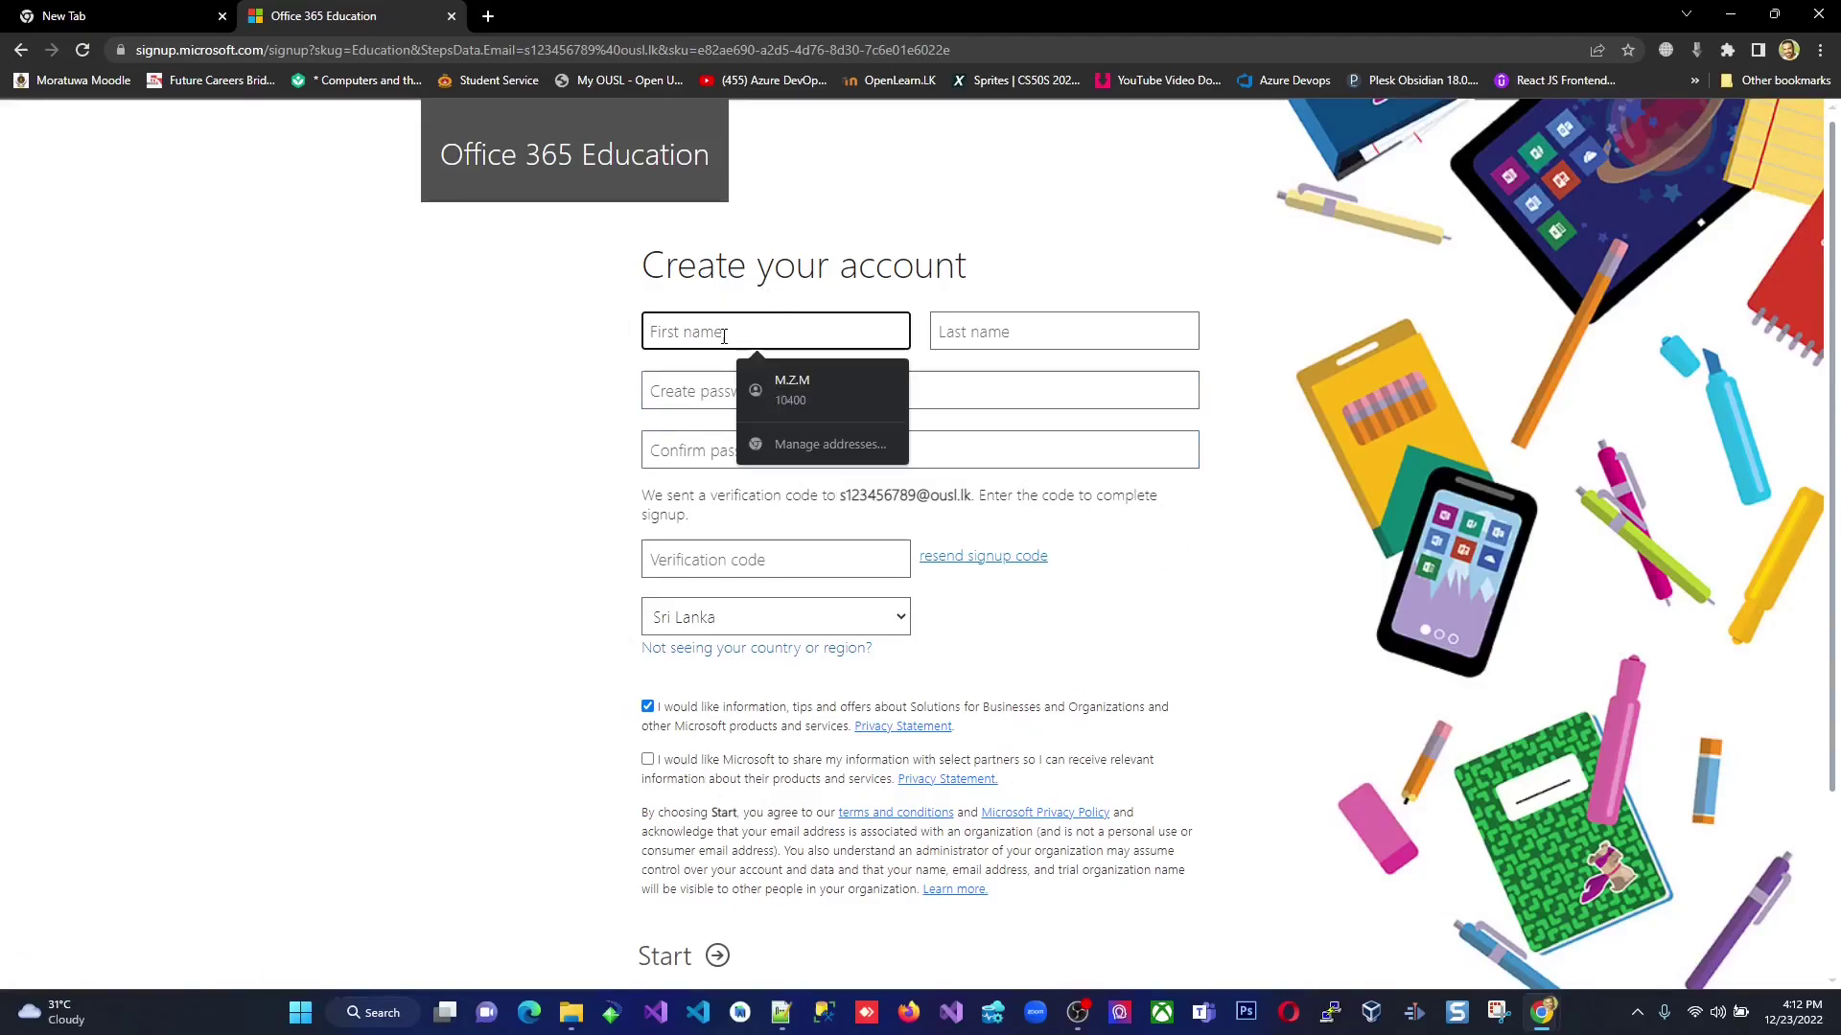
pyautogui.click(792, 389)
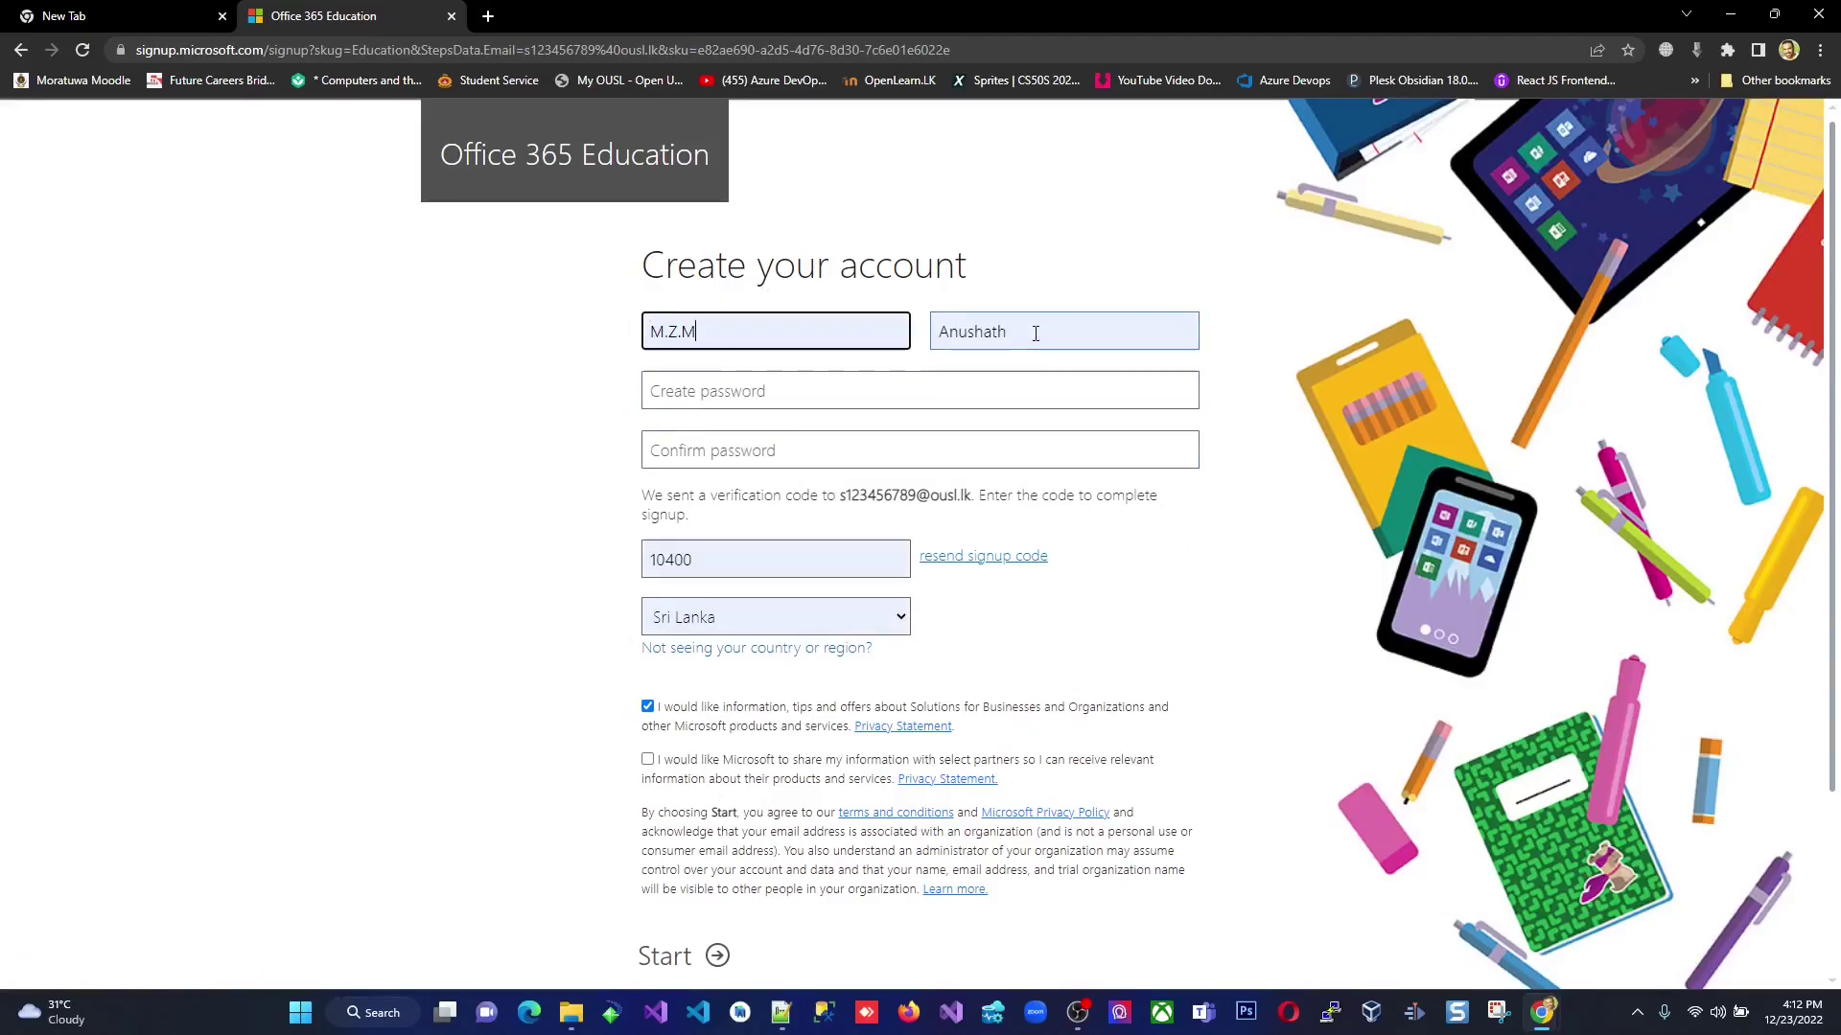
pyautogui.click(767, 395)
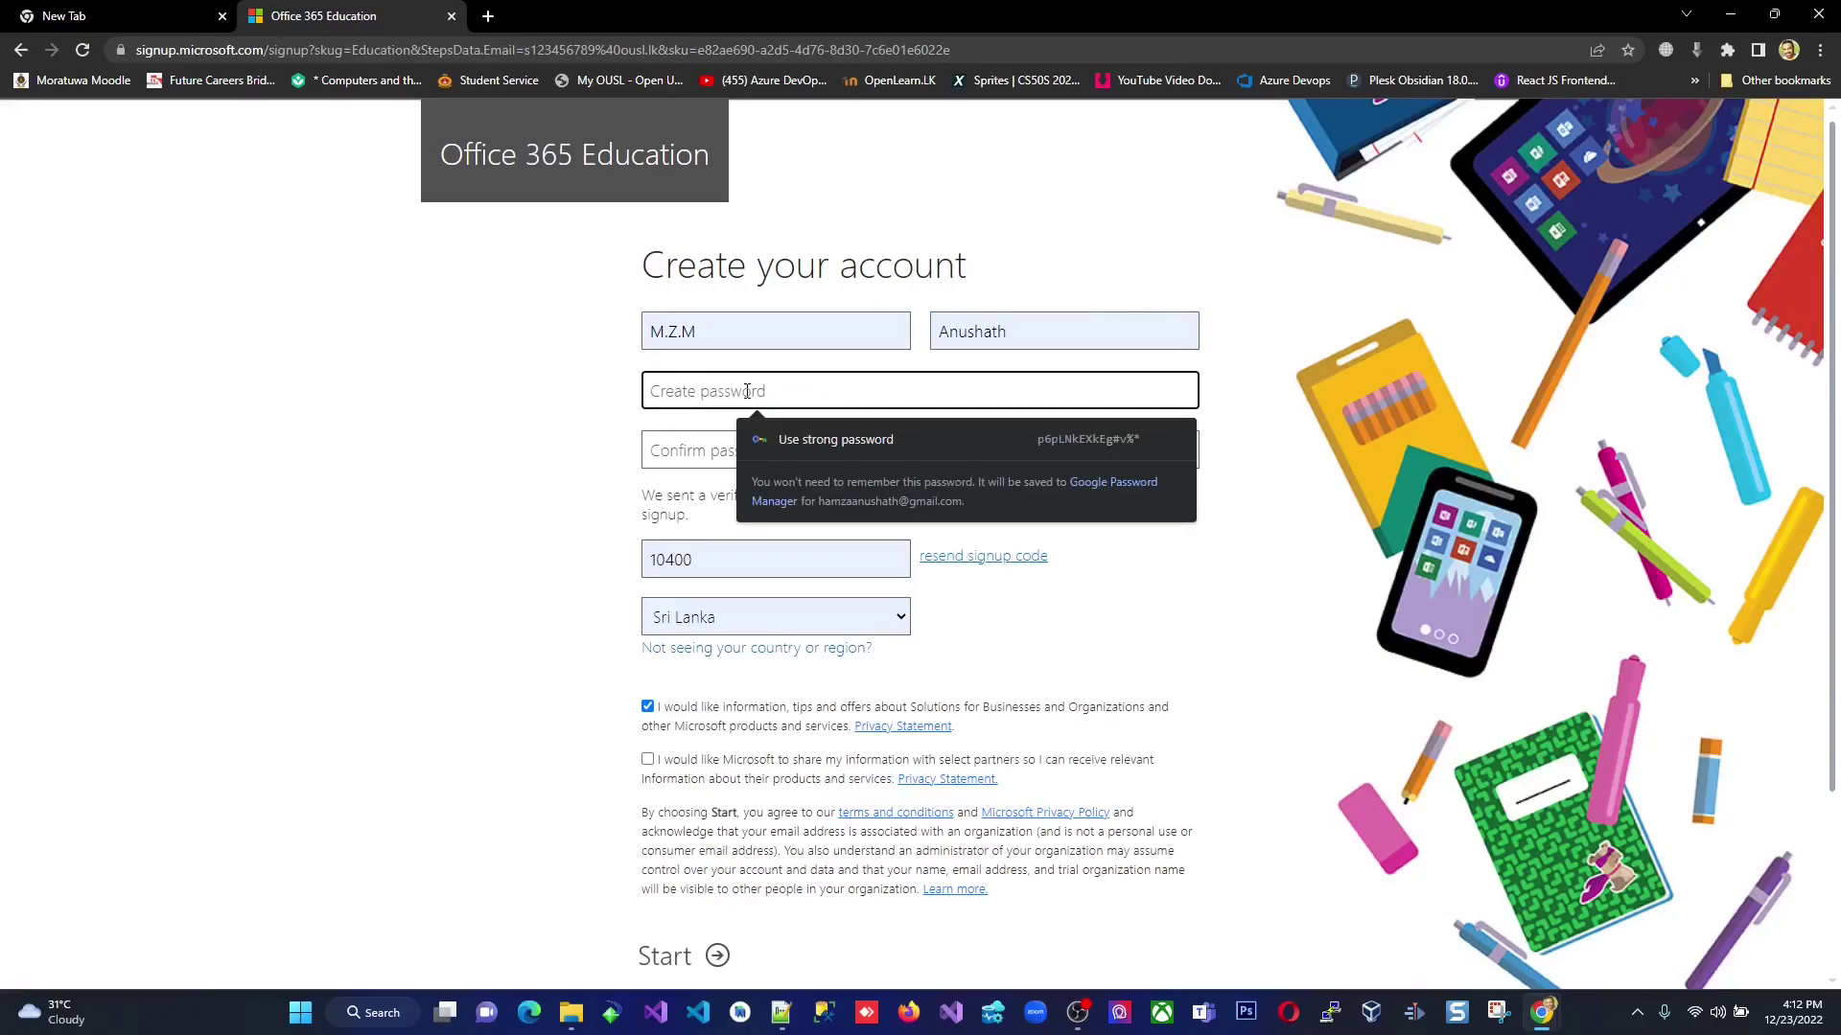
pyautogui.click(688, 437)
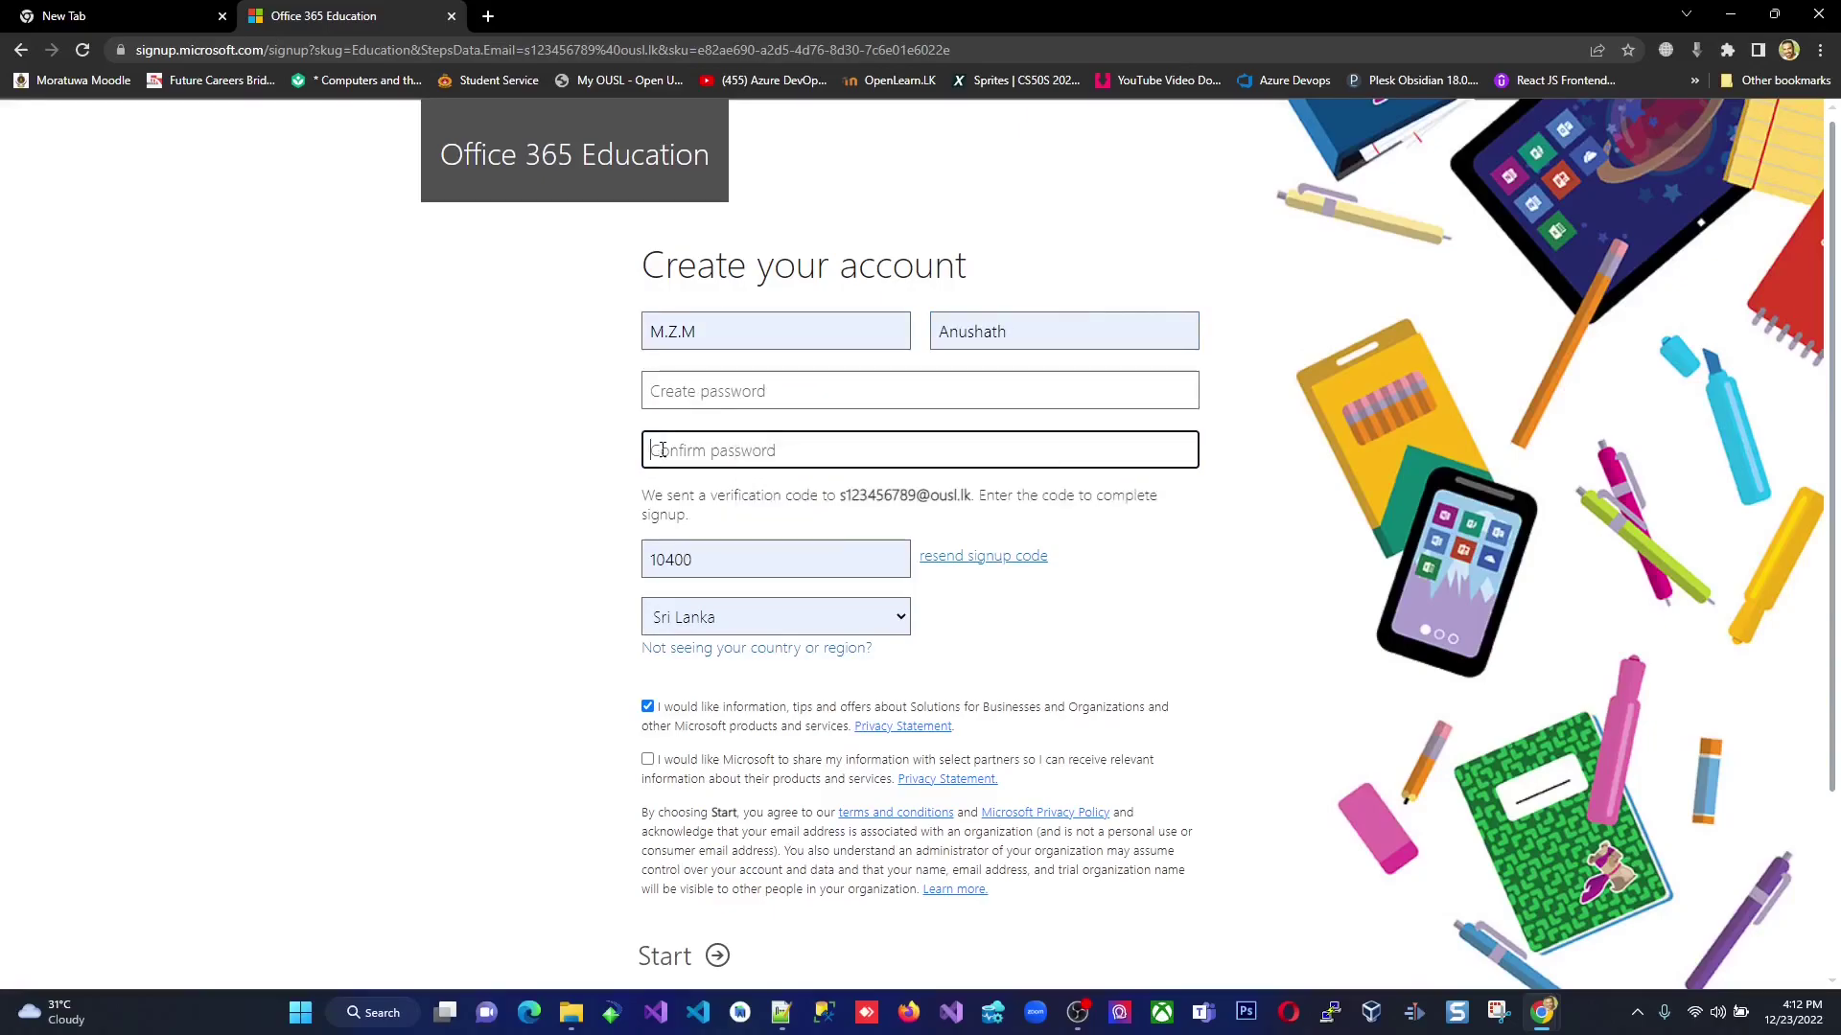
pyautogui.click(704, 396)
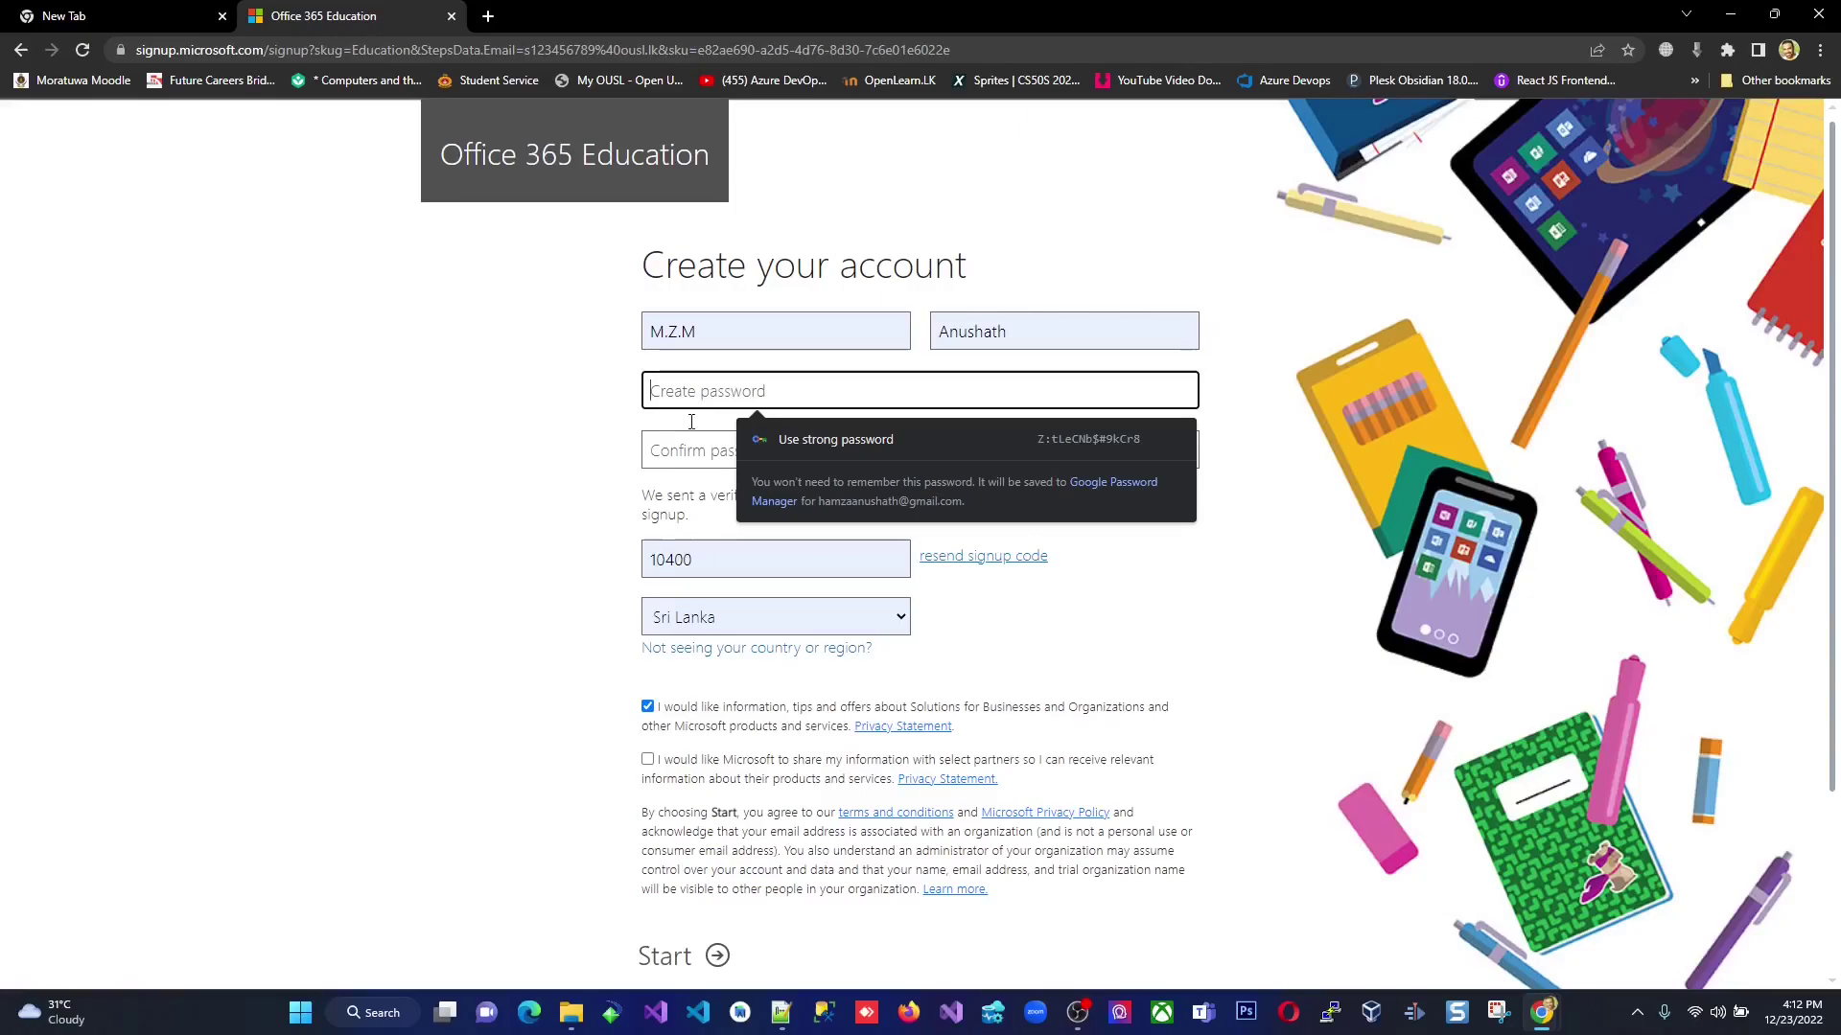
# Dismiss the suggested password and inspect the autofilled verification code and its recipient address.
pyautogui.click(525, 559)
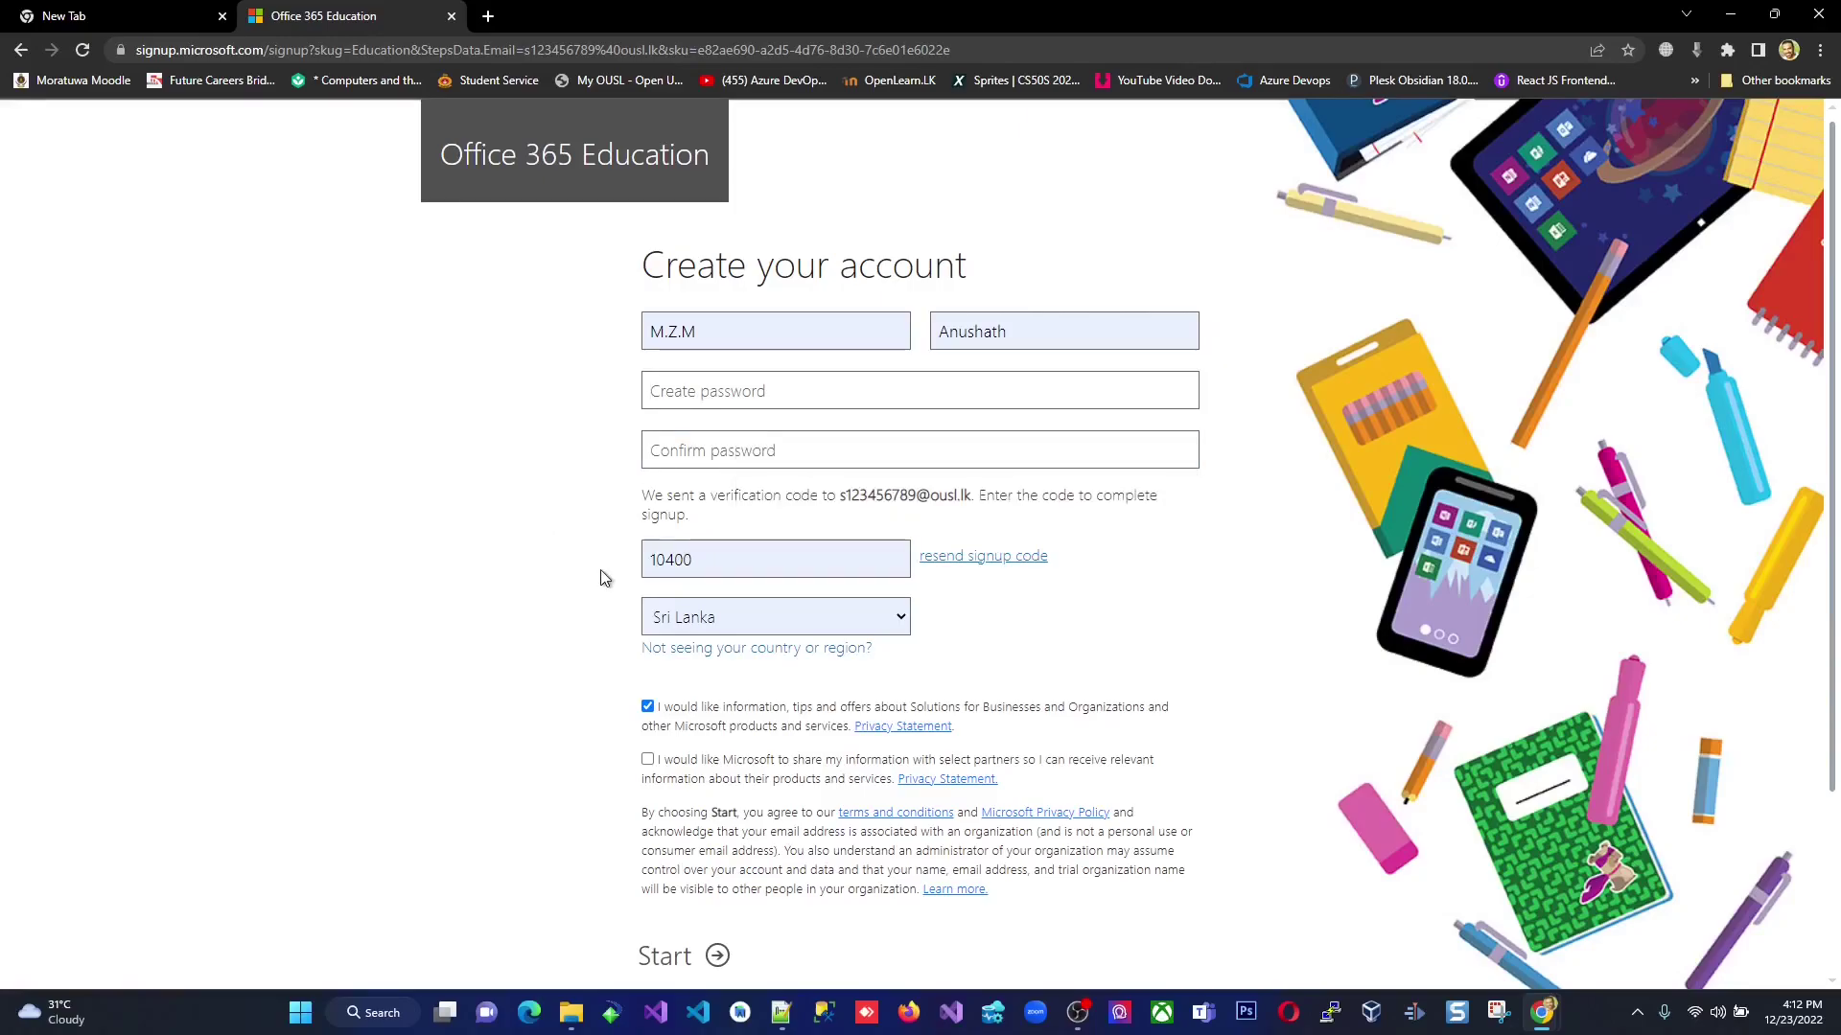
pyautogui.click(668, 560)
pyautogui.doubleClick(669, 561)
pyautogui.moveTo(708, 559); pyautogui.dragTo(649, 559)
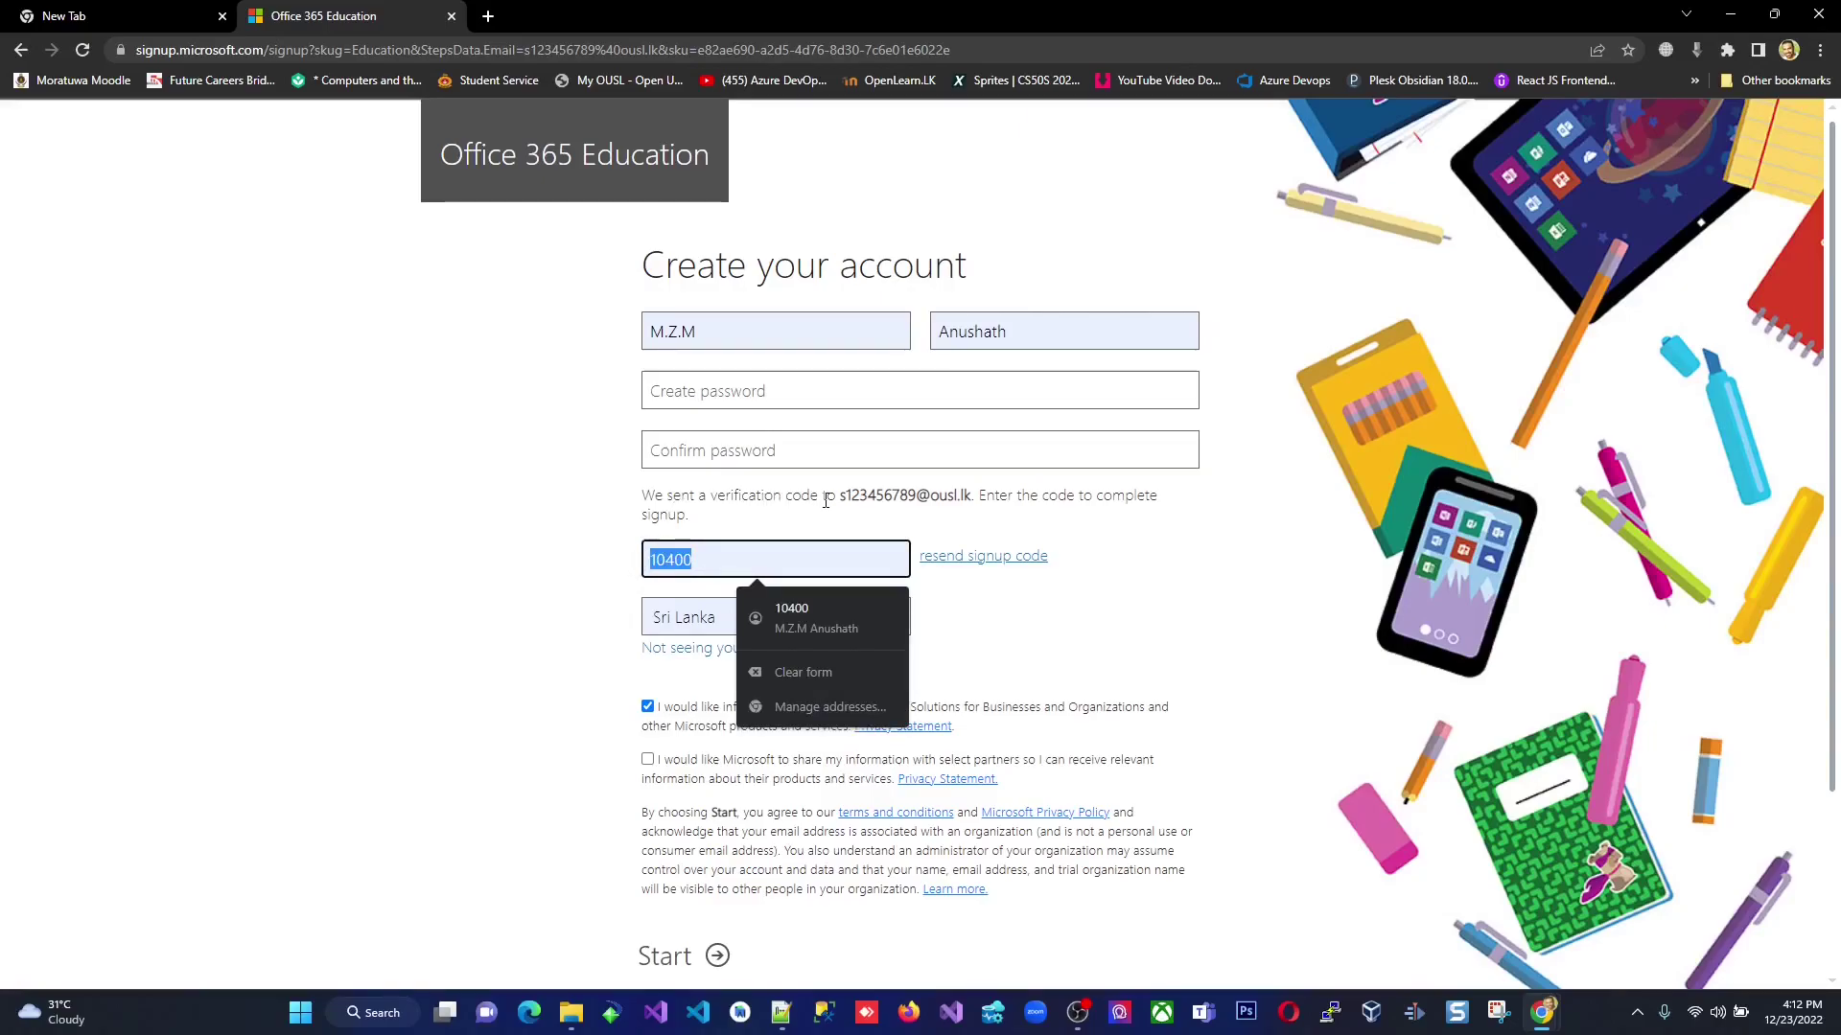
pyautogui.moveTo(840, 497); pyautogui.dragTo(972, 497)
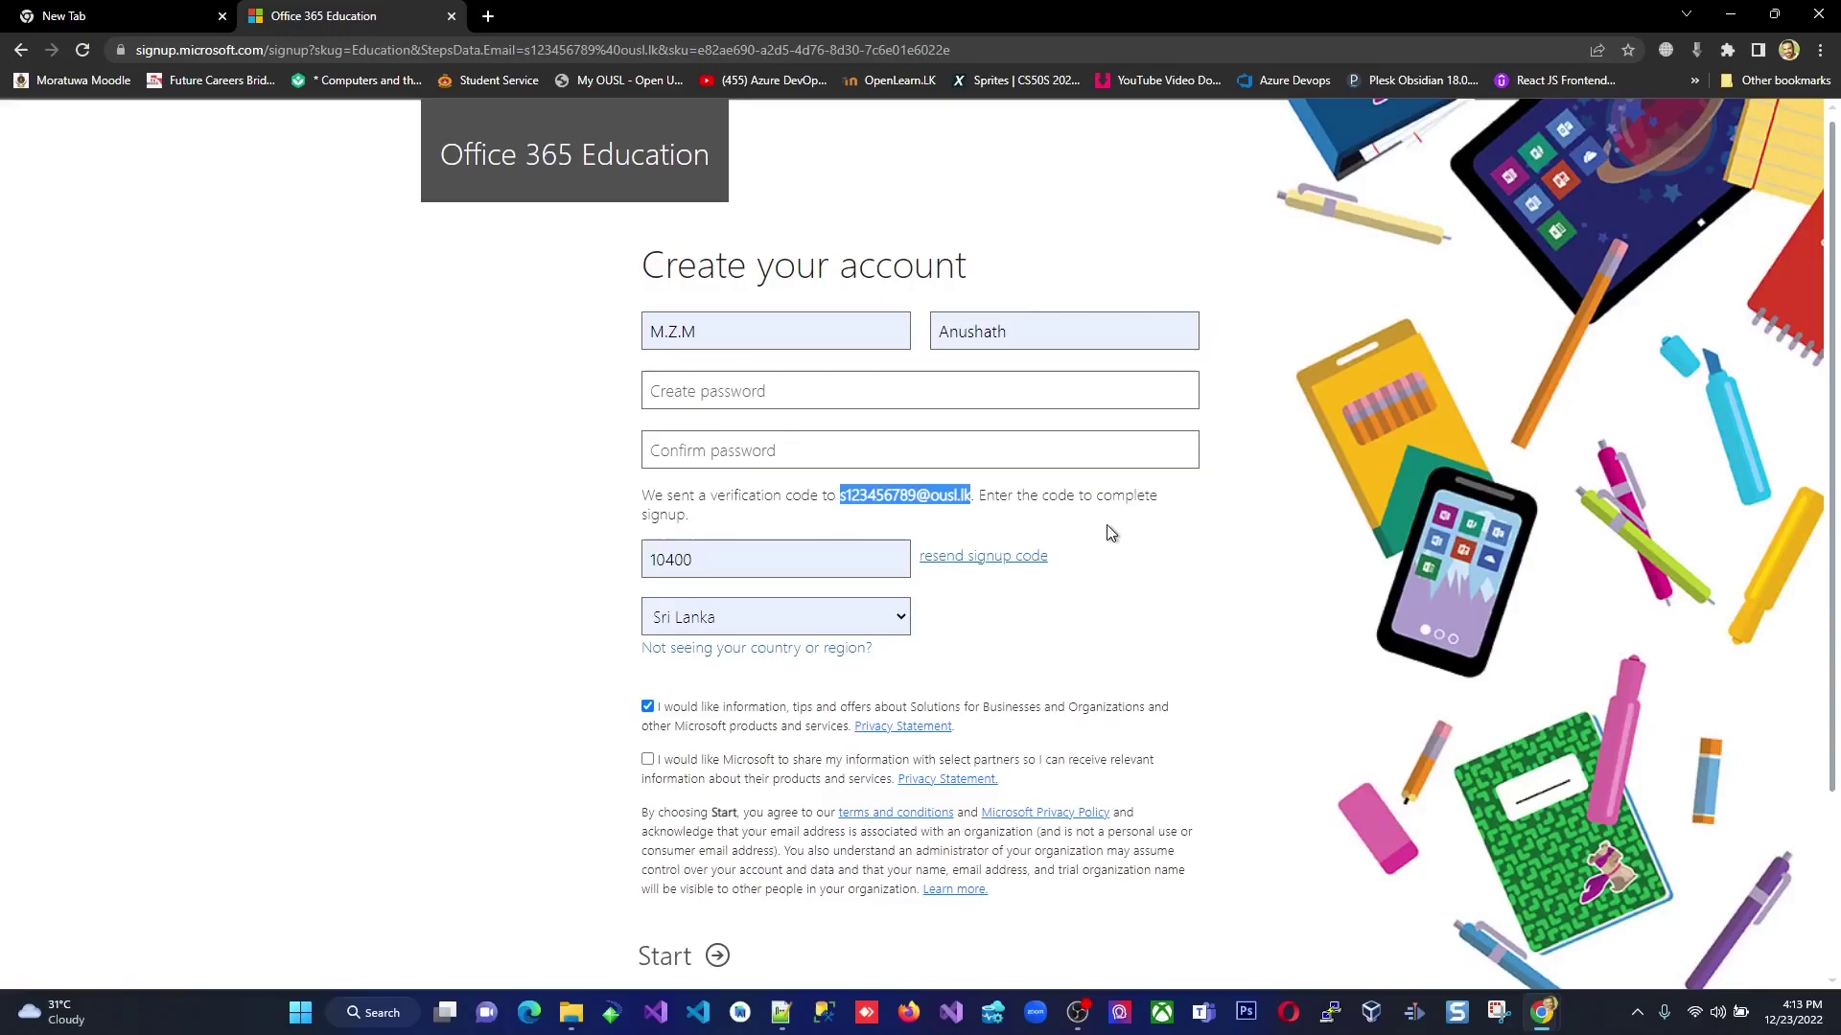
# Replace the autofilled value with the received five-digit verification code.
pyautogui.doubleClick(667, 561)
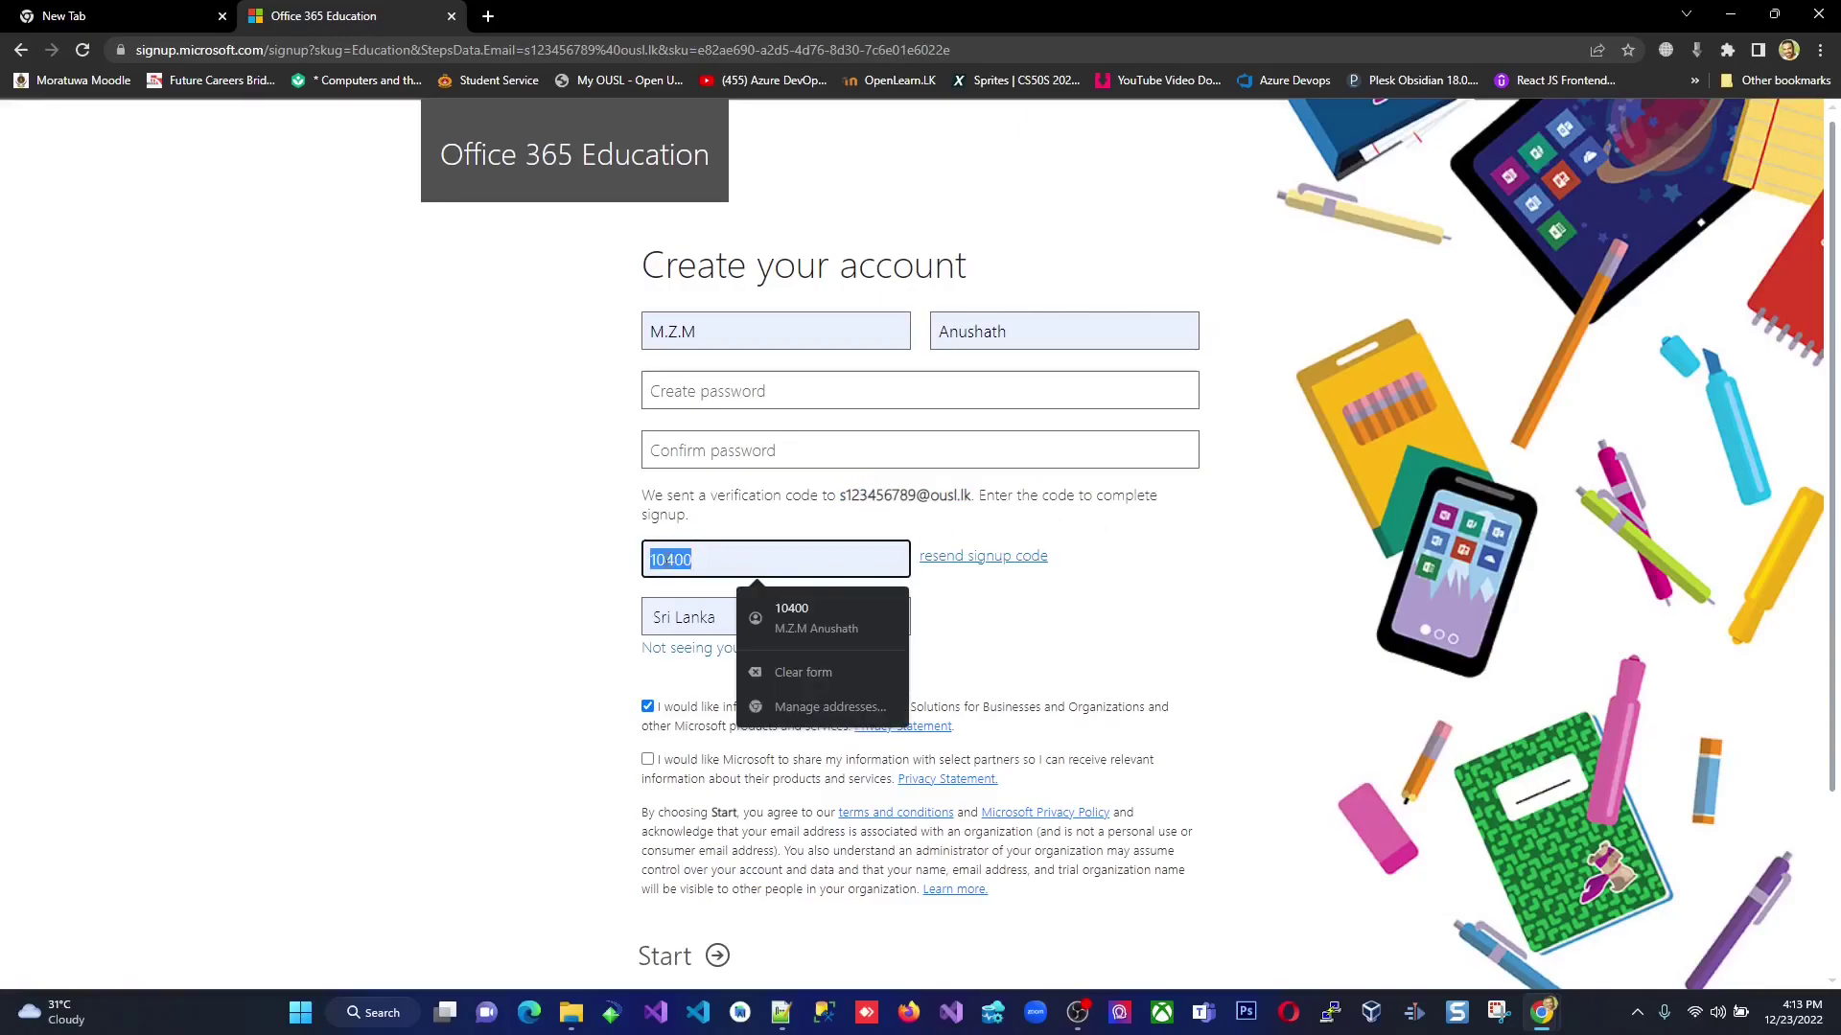
pyautogui.write('123456')
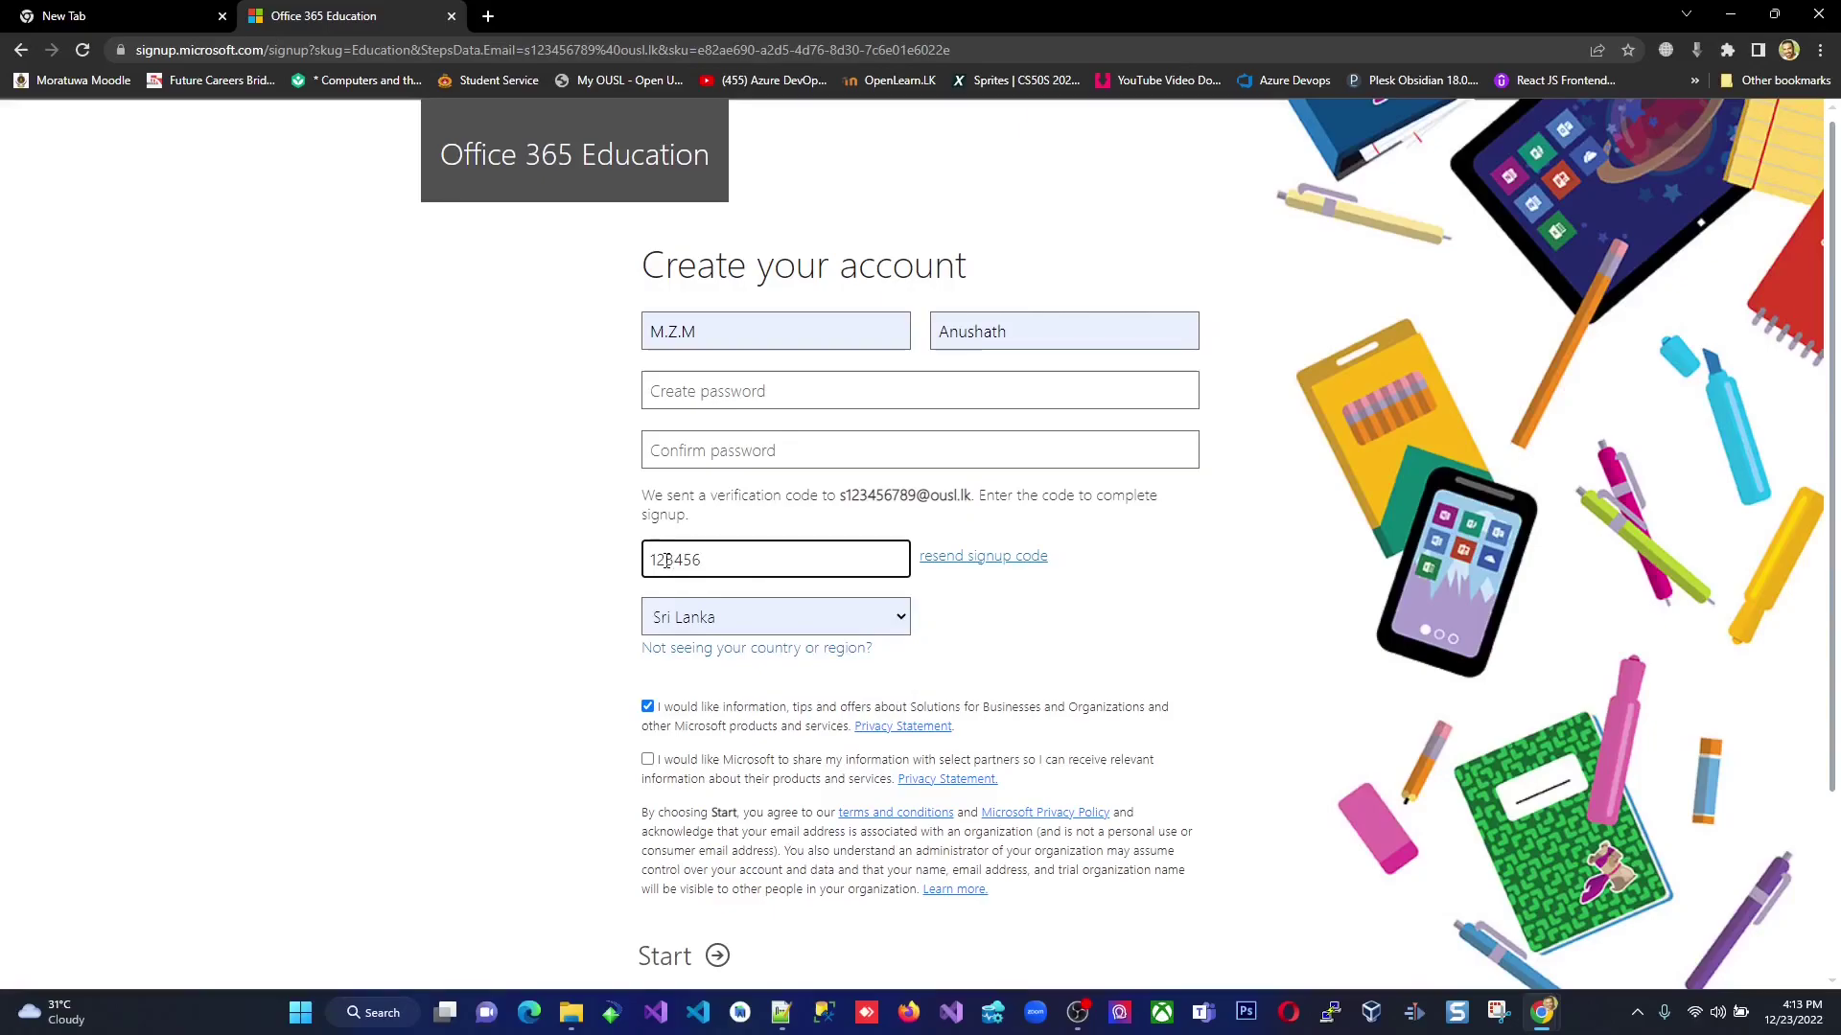
pyautogui.press('BackSpace')
pyautogui.click(1196, 589)
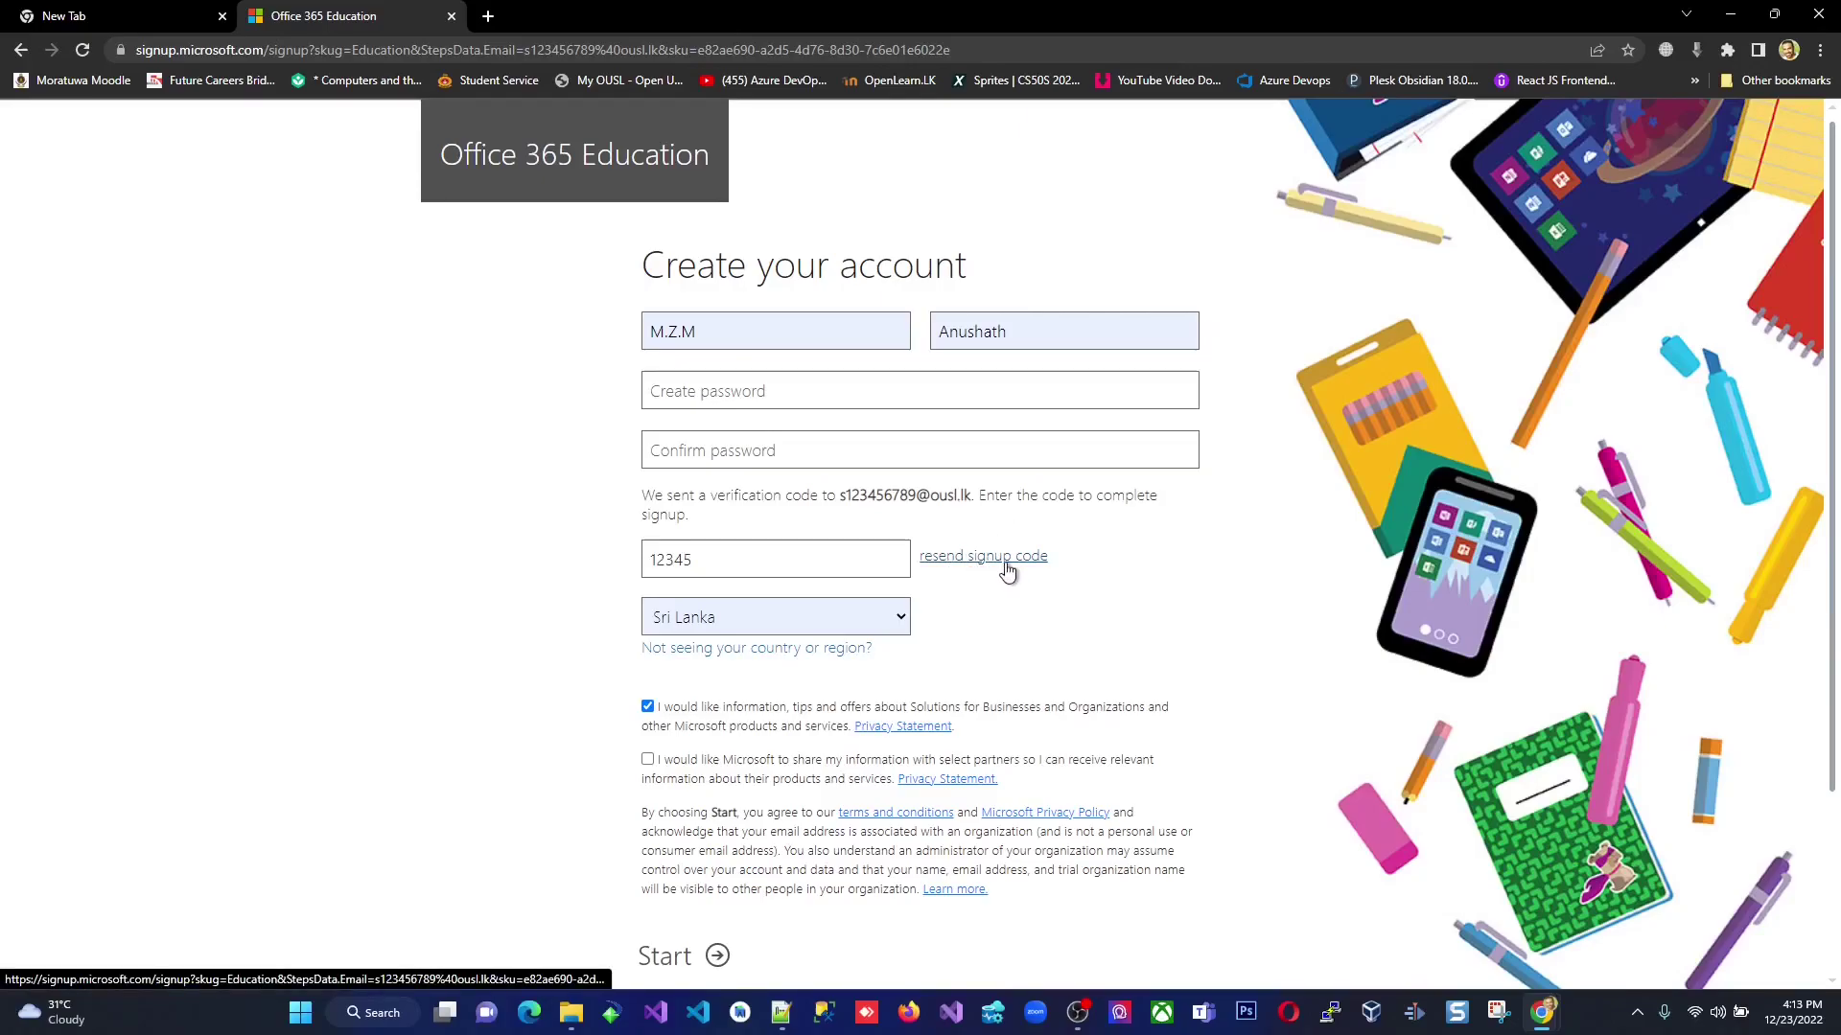
pyautogui.doubleClick(718, 556)
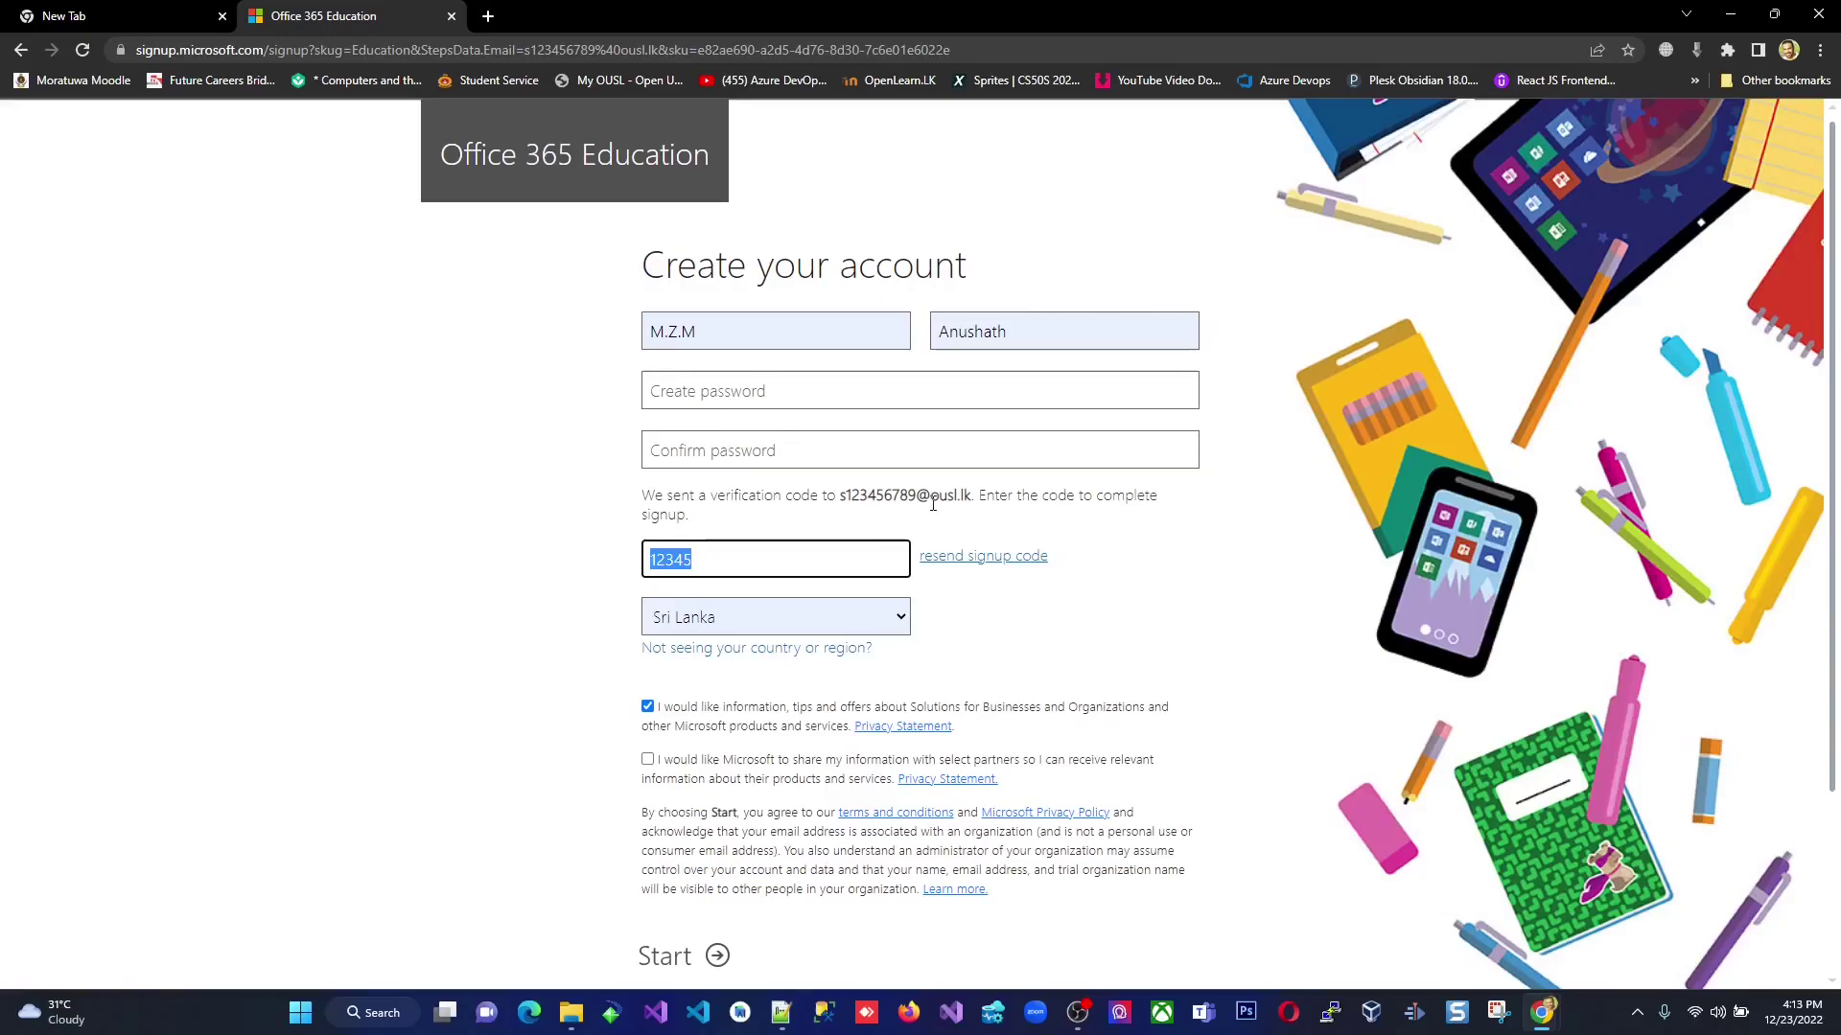
pyautogui.moveTo(972, 496); pyautogui.dragTo(842, 503)
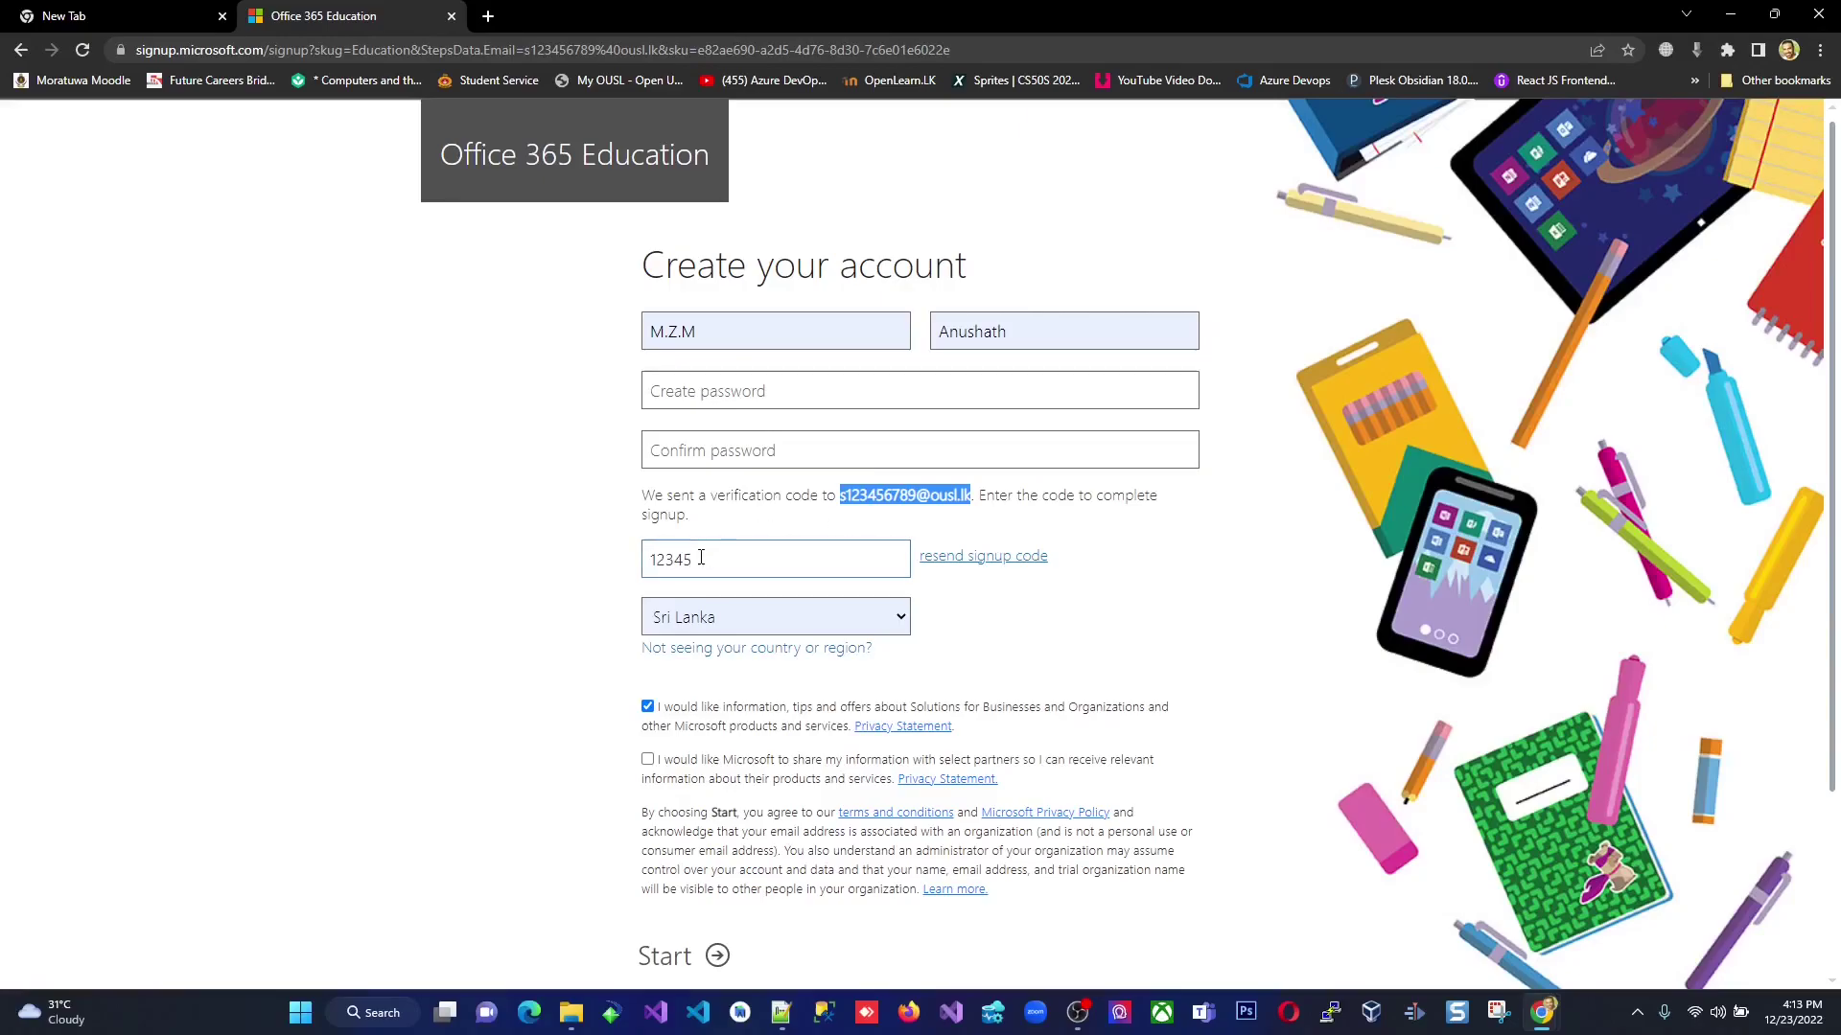
pyautogui.doubleClick(701, 558)
# Leave the password box blank after dismissing its suggestion, and scroll to Start and back.
pyautogui.click(715, 395)
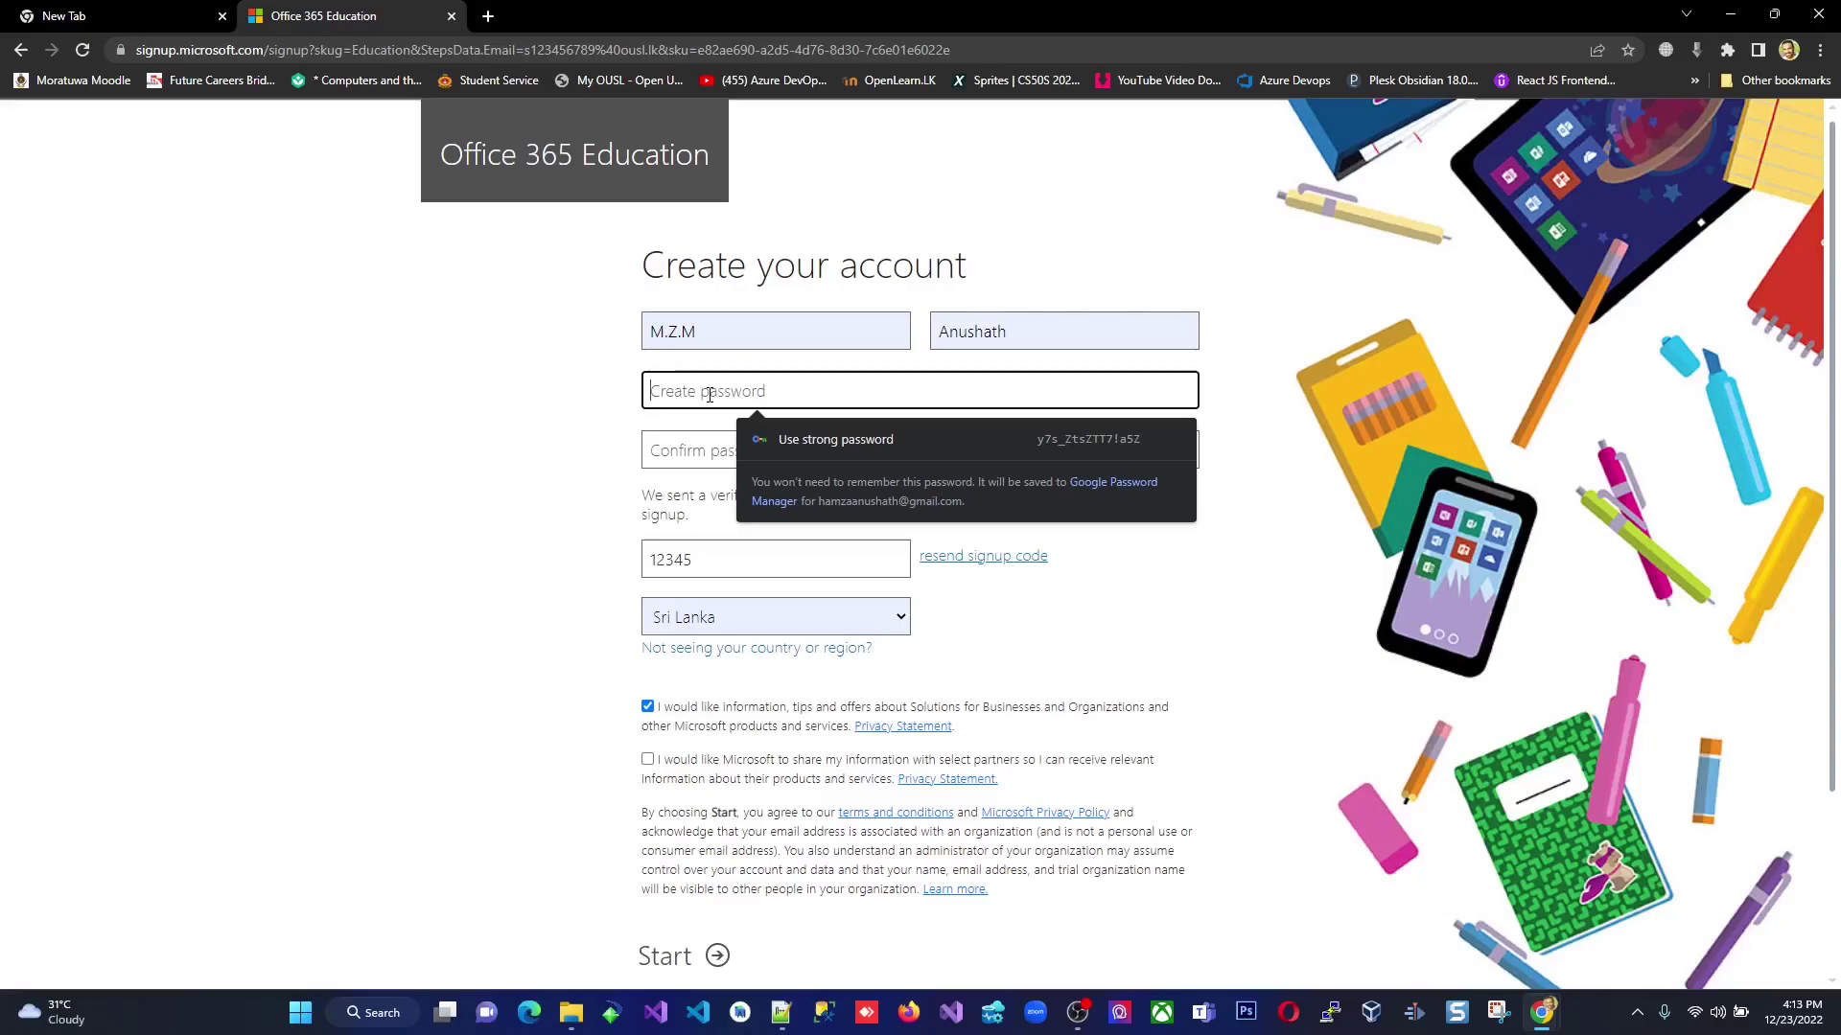
pyautogui.click(548, 654)
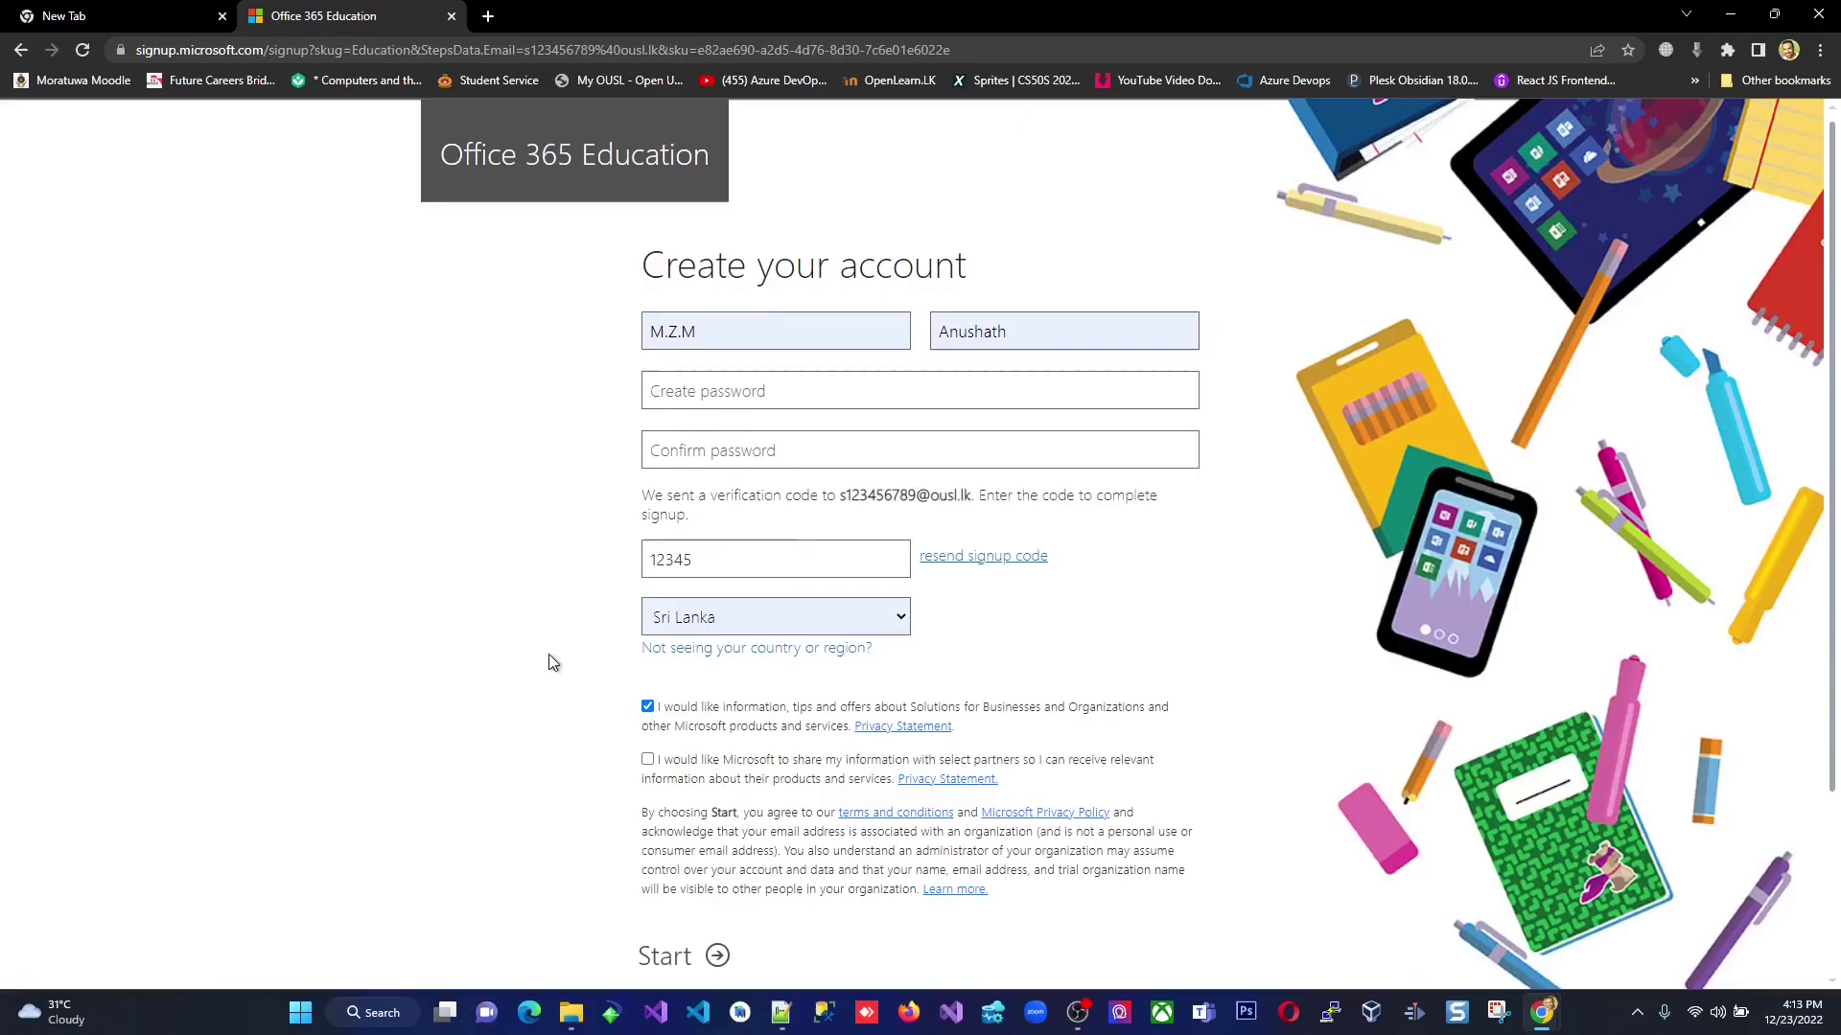
pyautogui.scroll(-3, 633, 690)
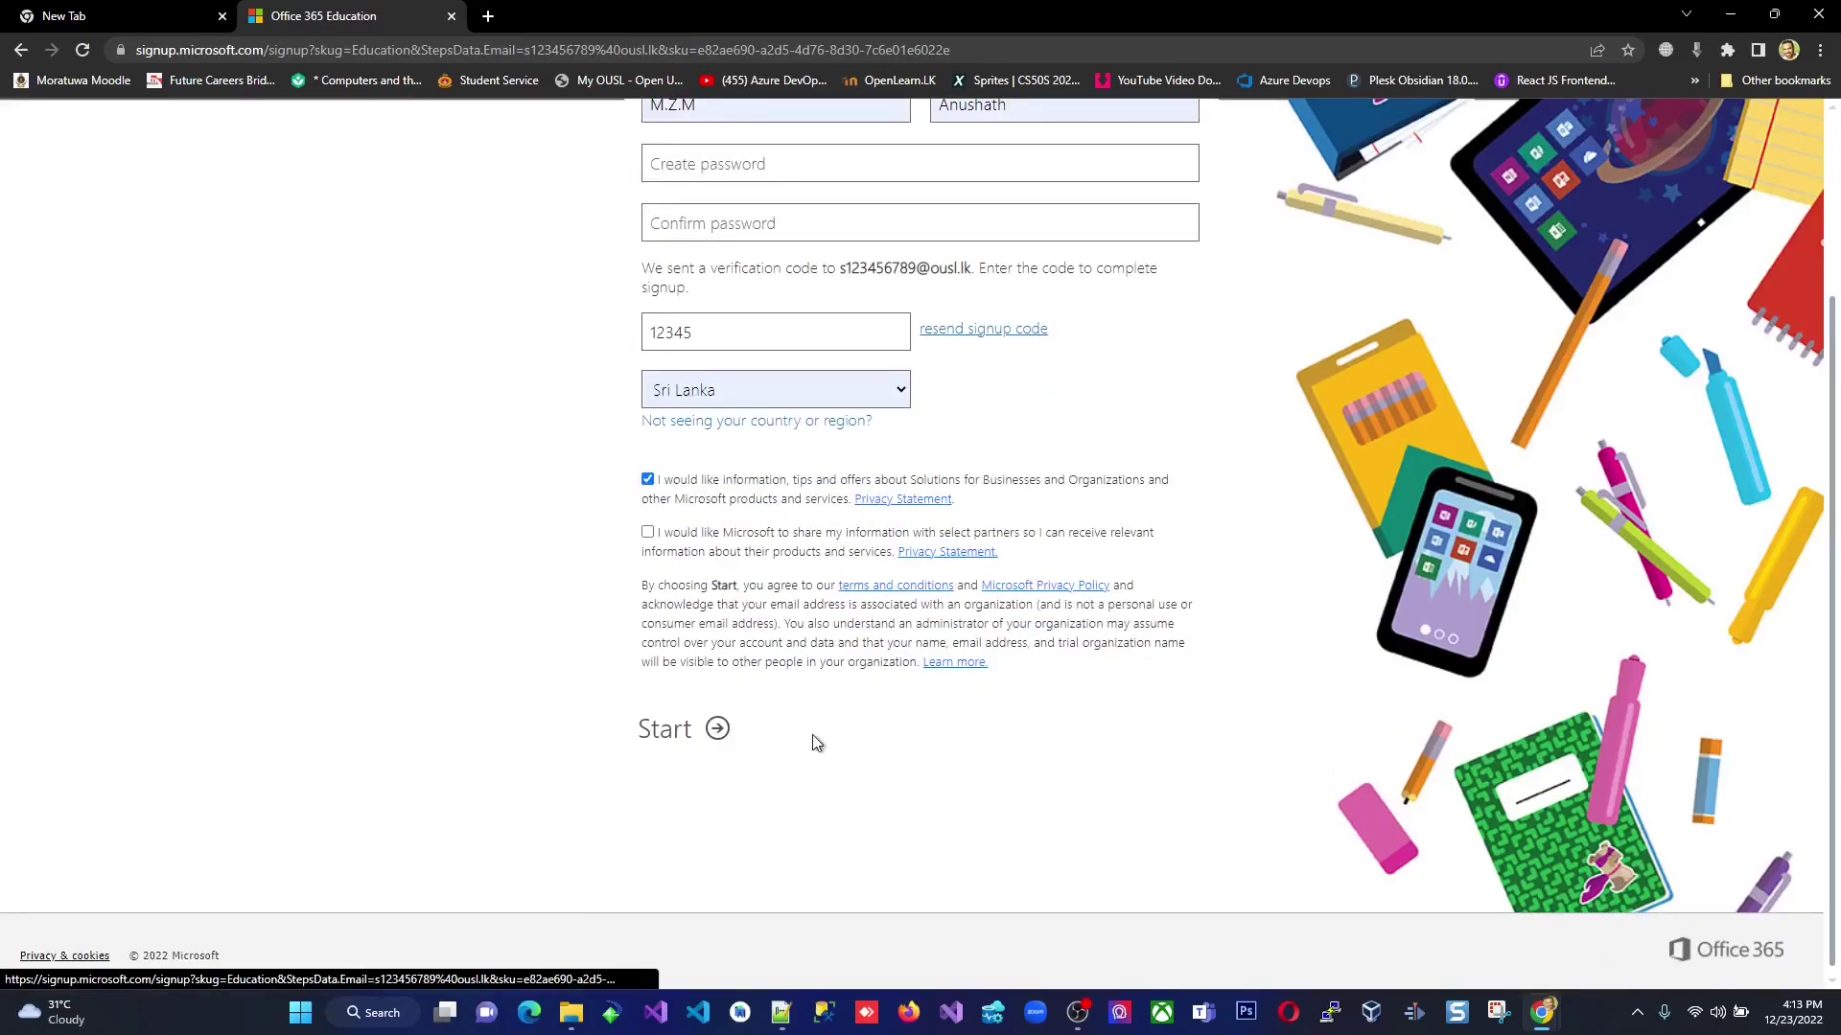
pyautogui.scroll(1, 853, 767)
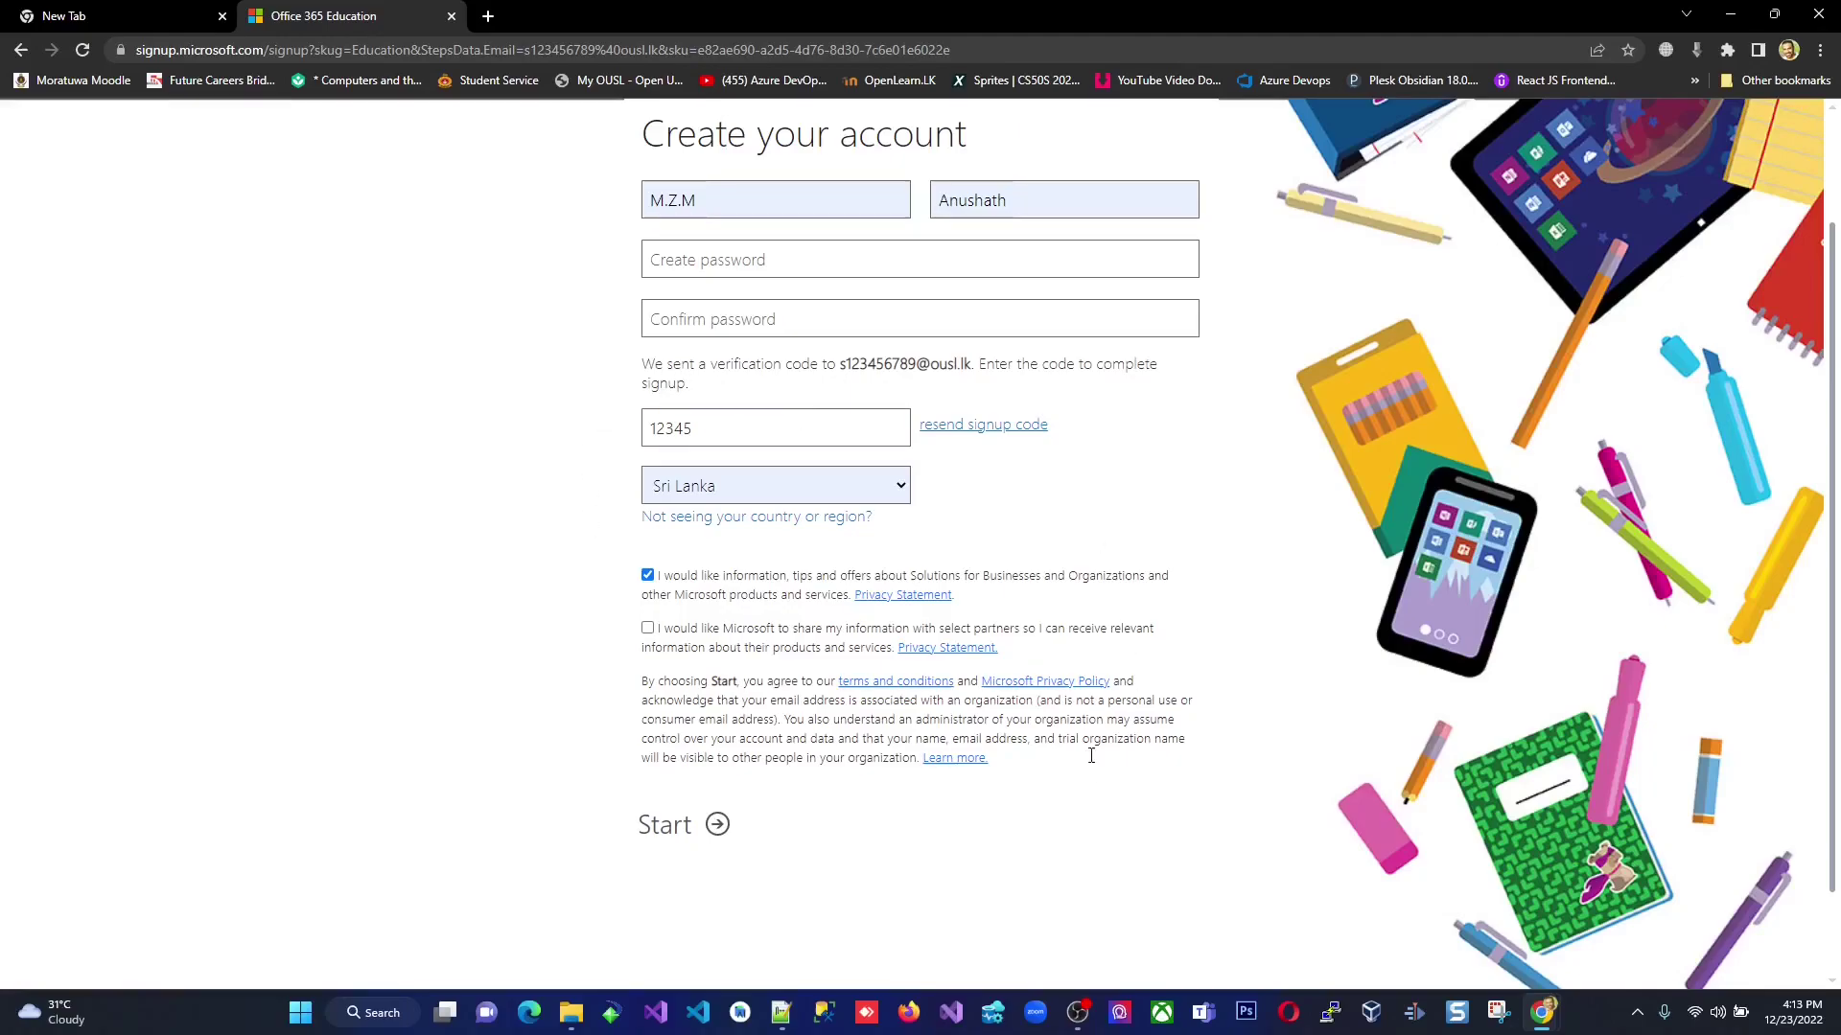
pyautogui.scroll(2, 1210, 755)
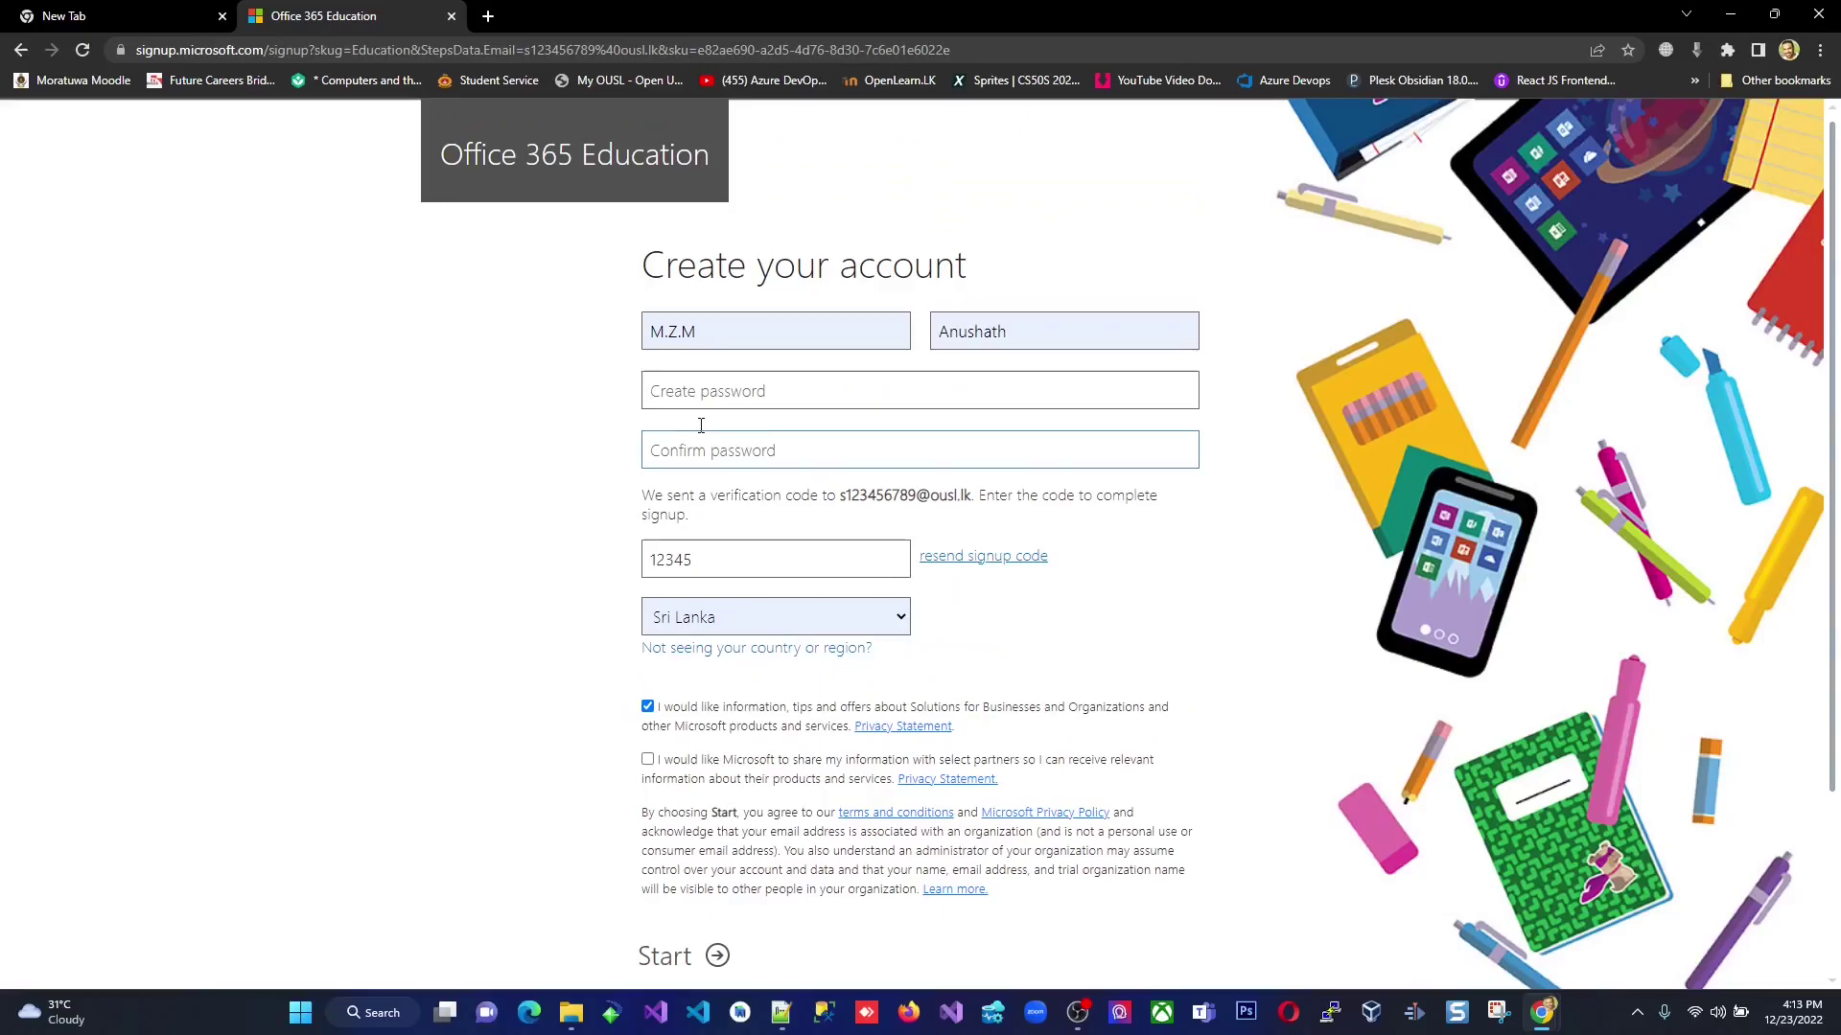
# Go to office to bring up the Microsoft sign-in page.
pyautogui.click(300, 52)
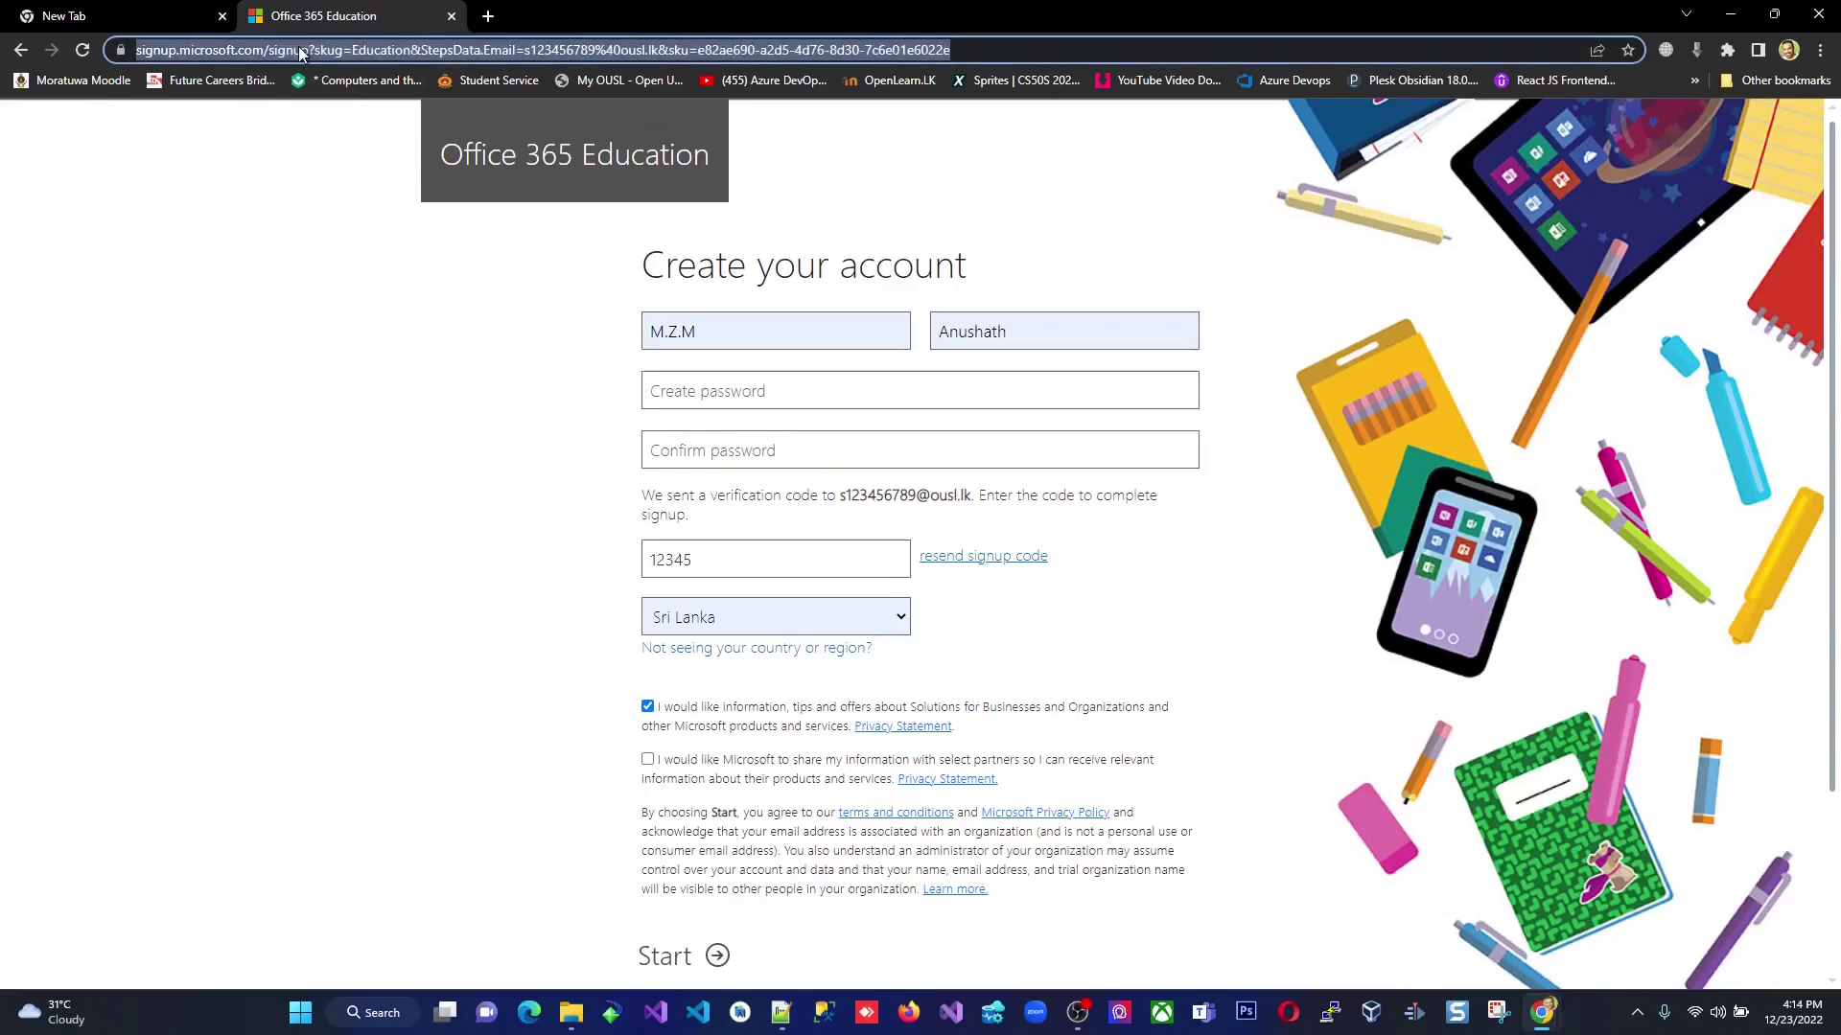
pyautogui.write('office')
pyautogui.press('Return')
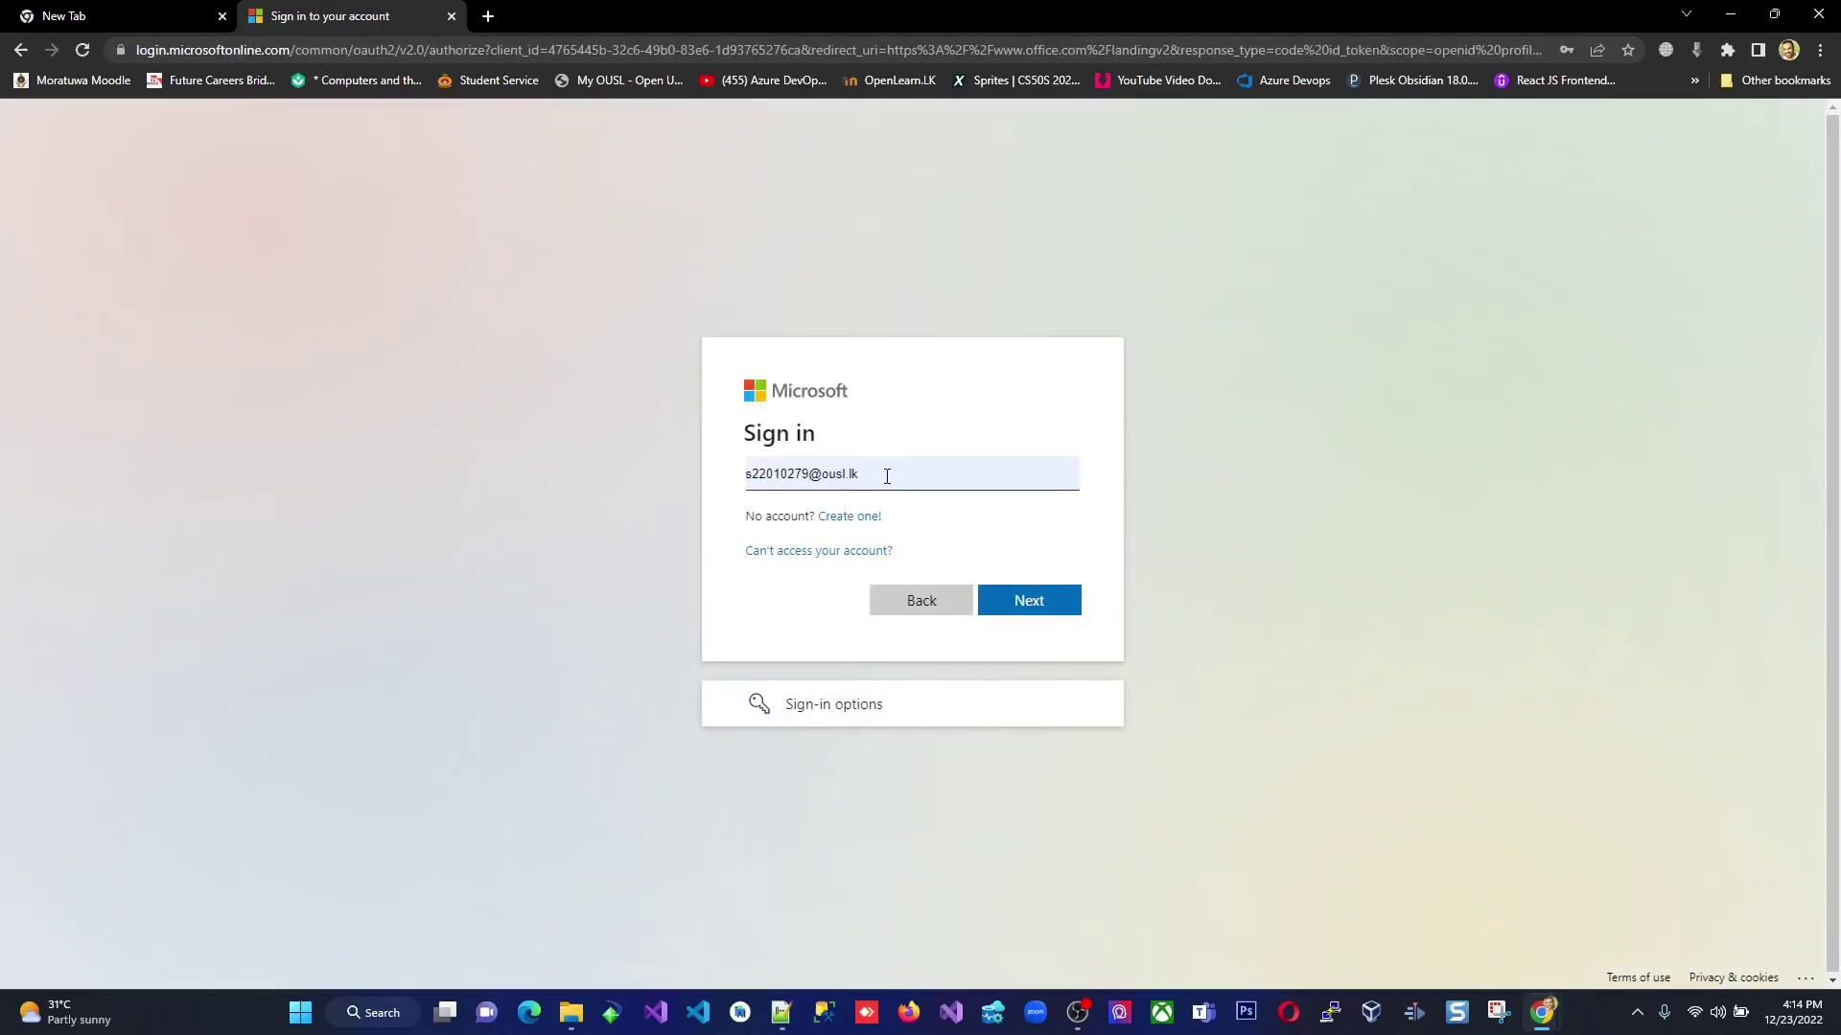
# Fill the sign-in box with the saved school e-mail address.
pyautogui.click(882, 477)
pyautogui.click(964, 415)
pyautogui.moveTo(892, 473); pyautogui.dragTo(727, 480)
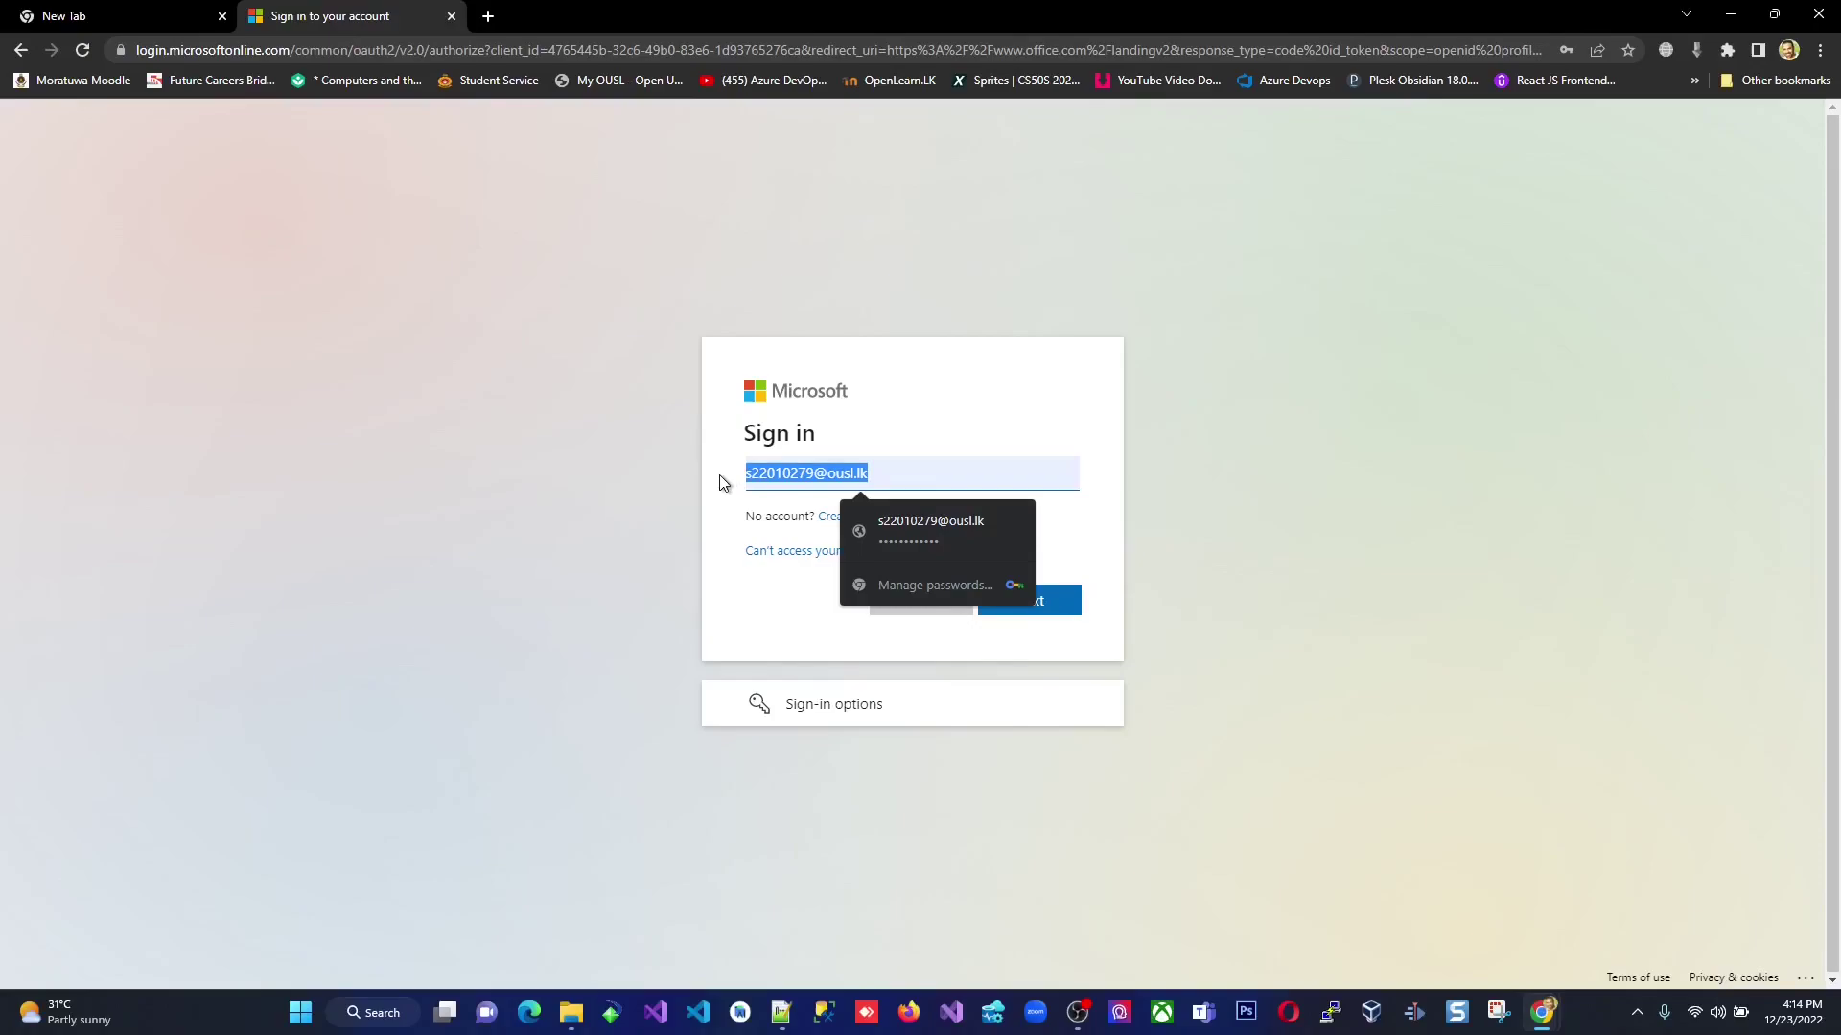
pyautogui.click(724, 483)
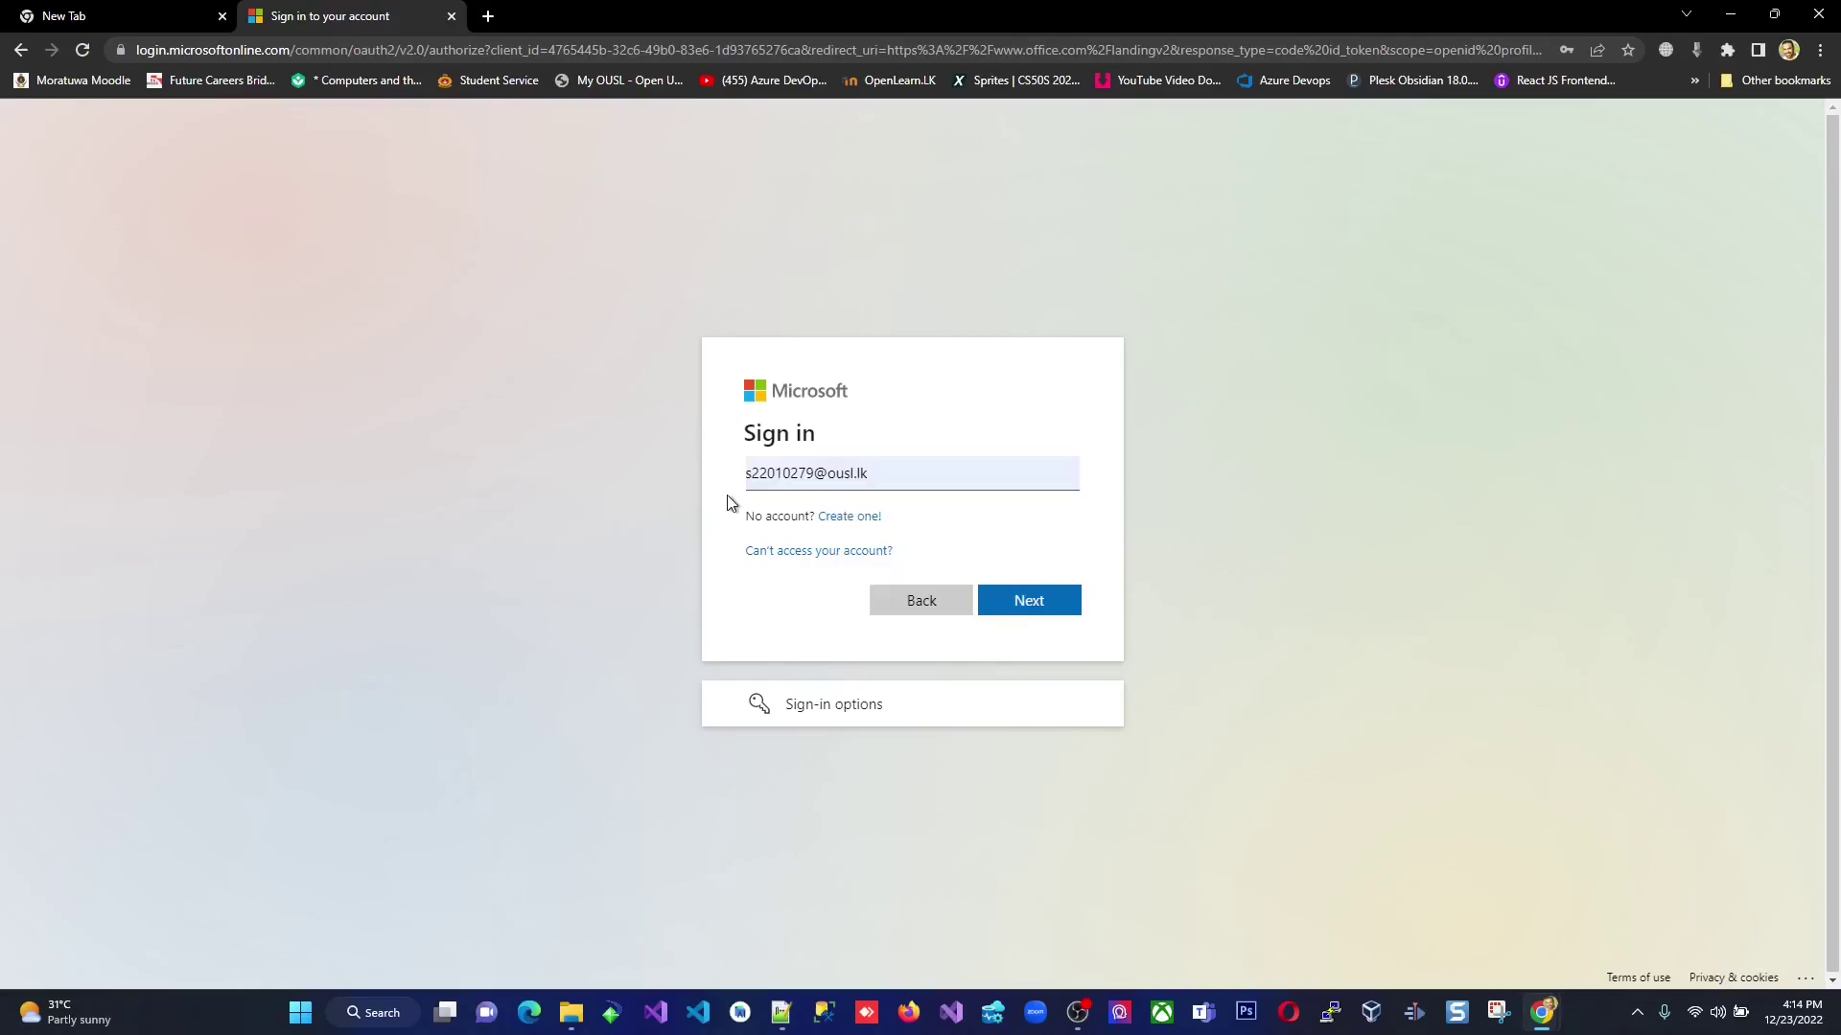
pyautogui.click(748, 470)
# Continue to the password step and sign in with the saved password.
pyautogui.click(1039, 604)
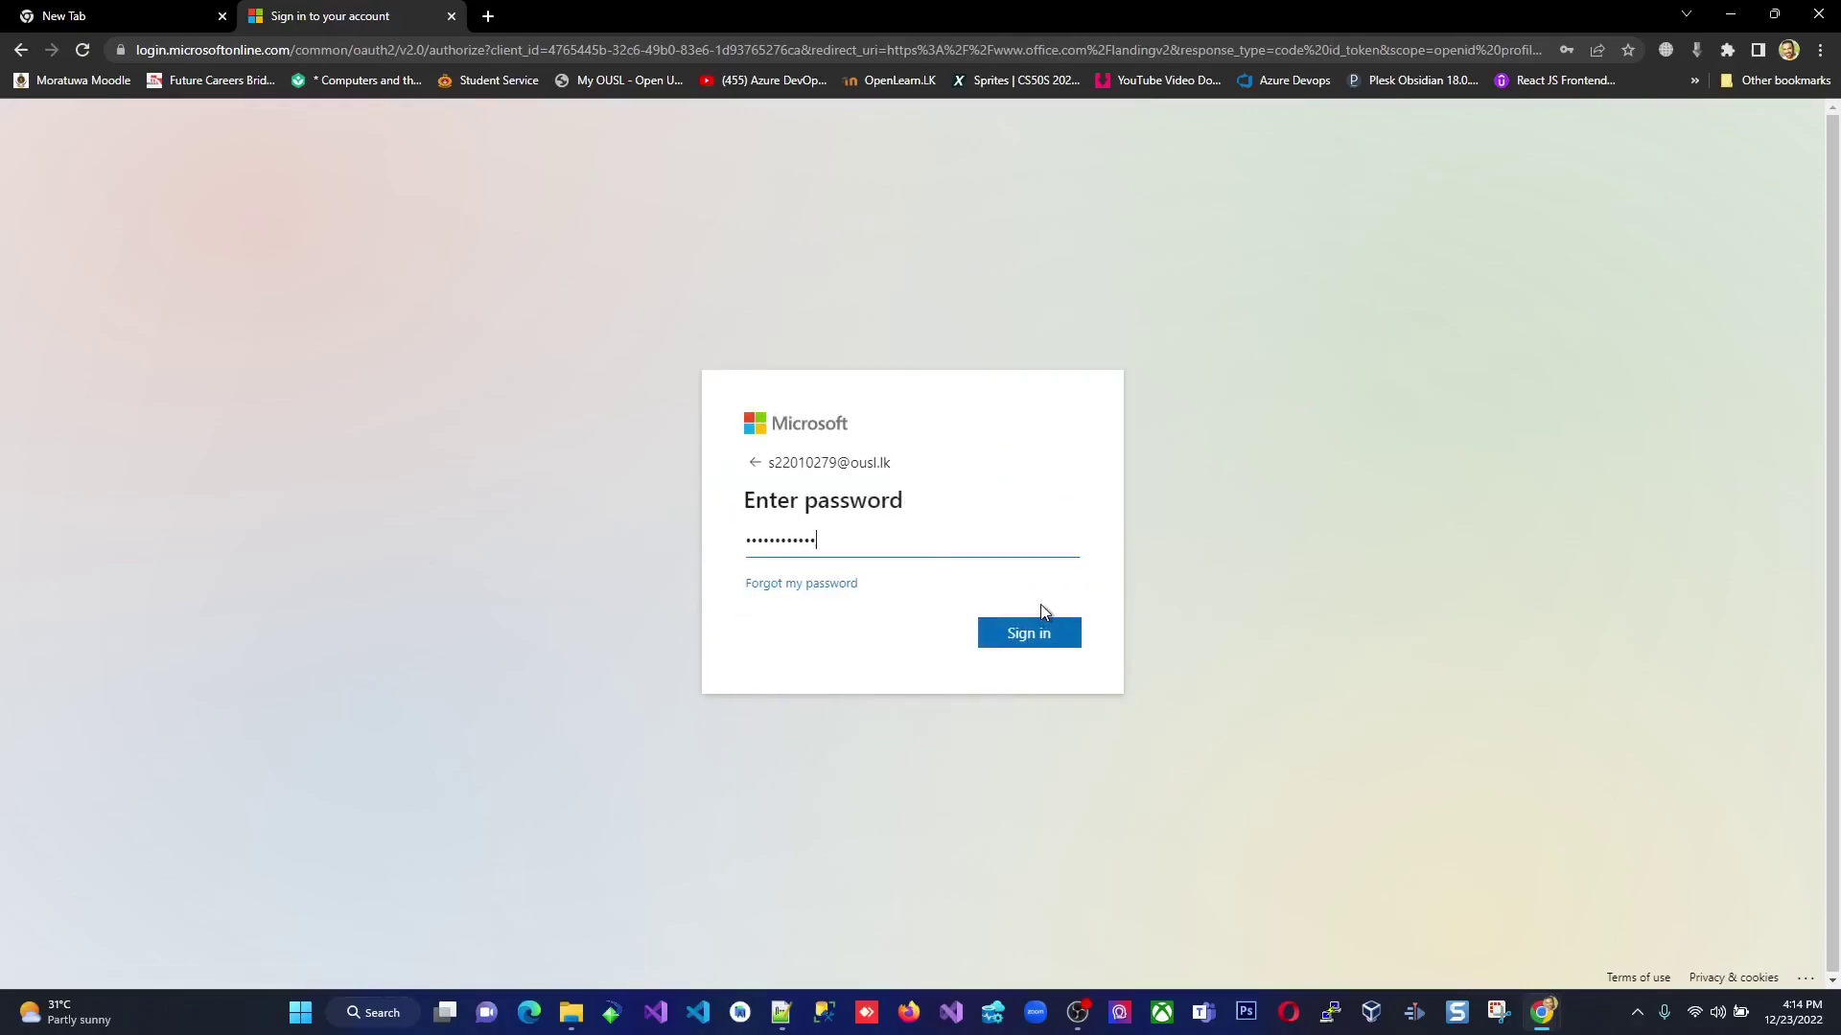
pyautogui.click(790, 560)
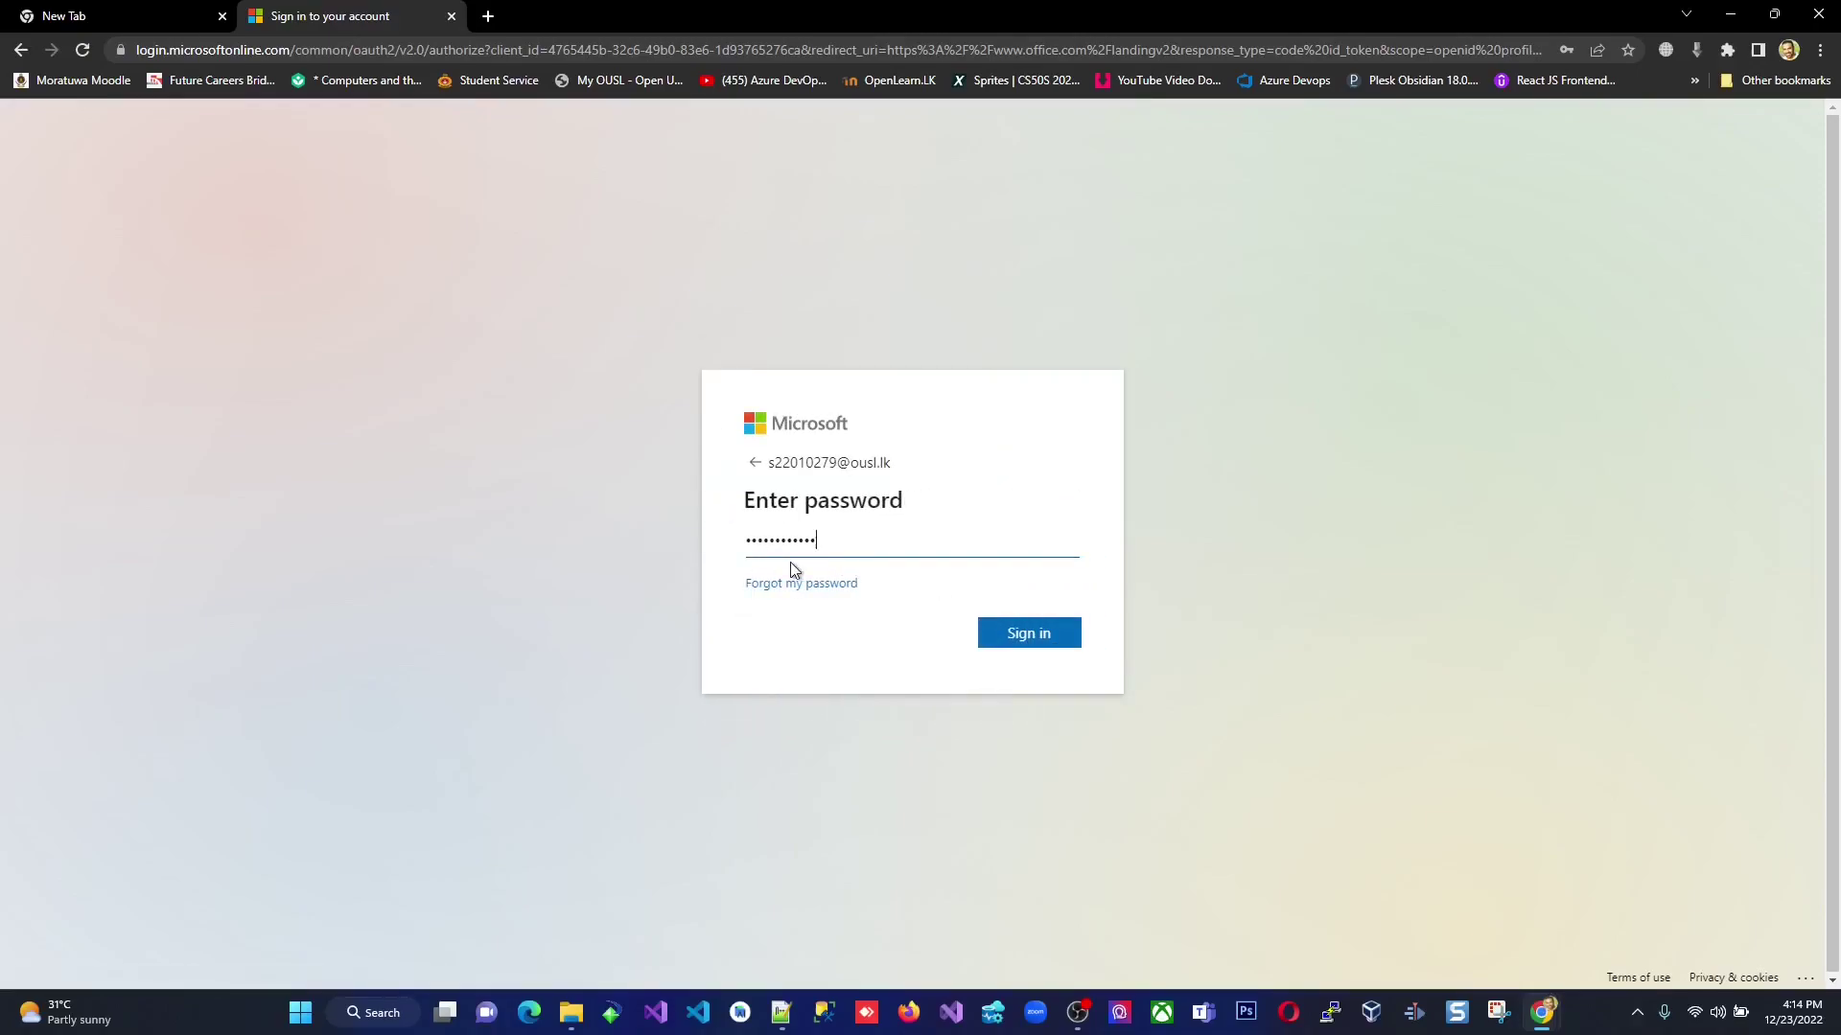
pyautogui.click(1011, 641)
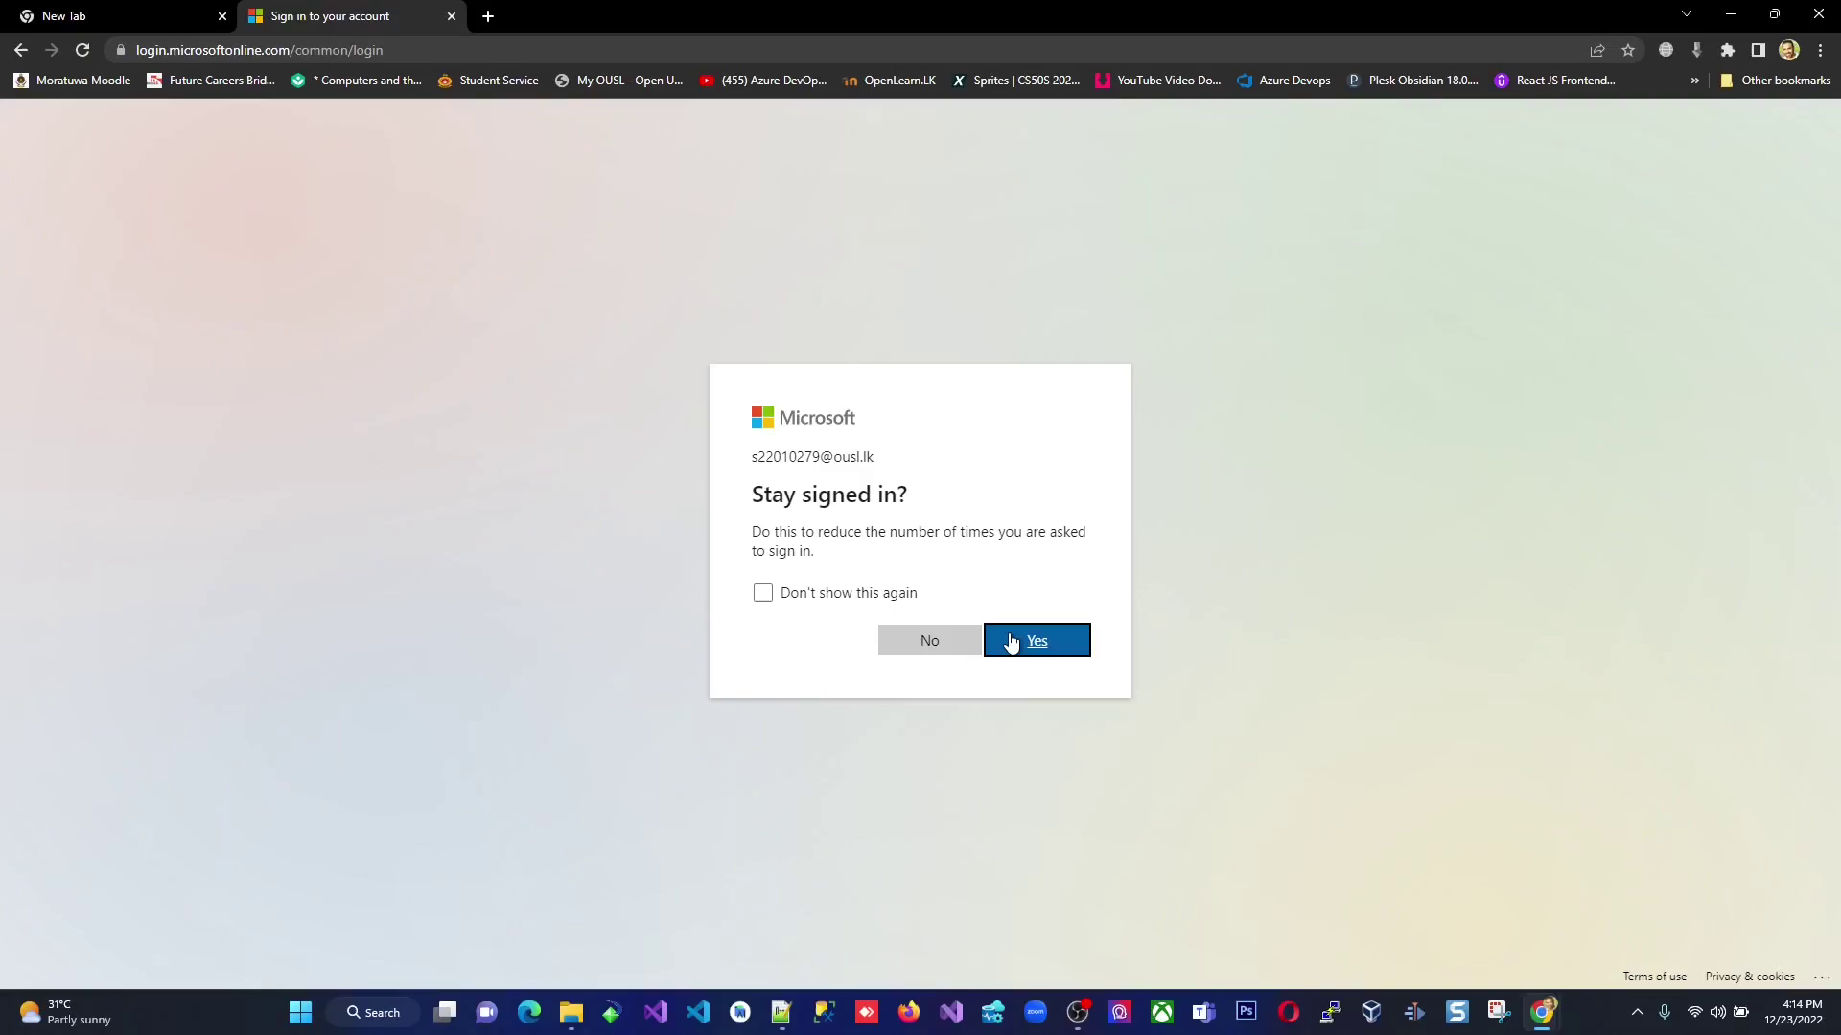
# Tick Don't show this again on the Stay signed in? prompt.
pyautogui.click(764, 594)
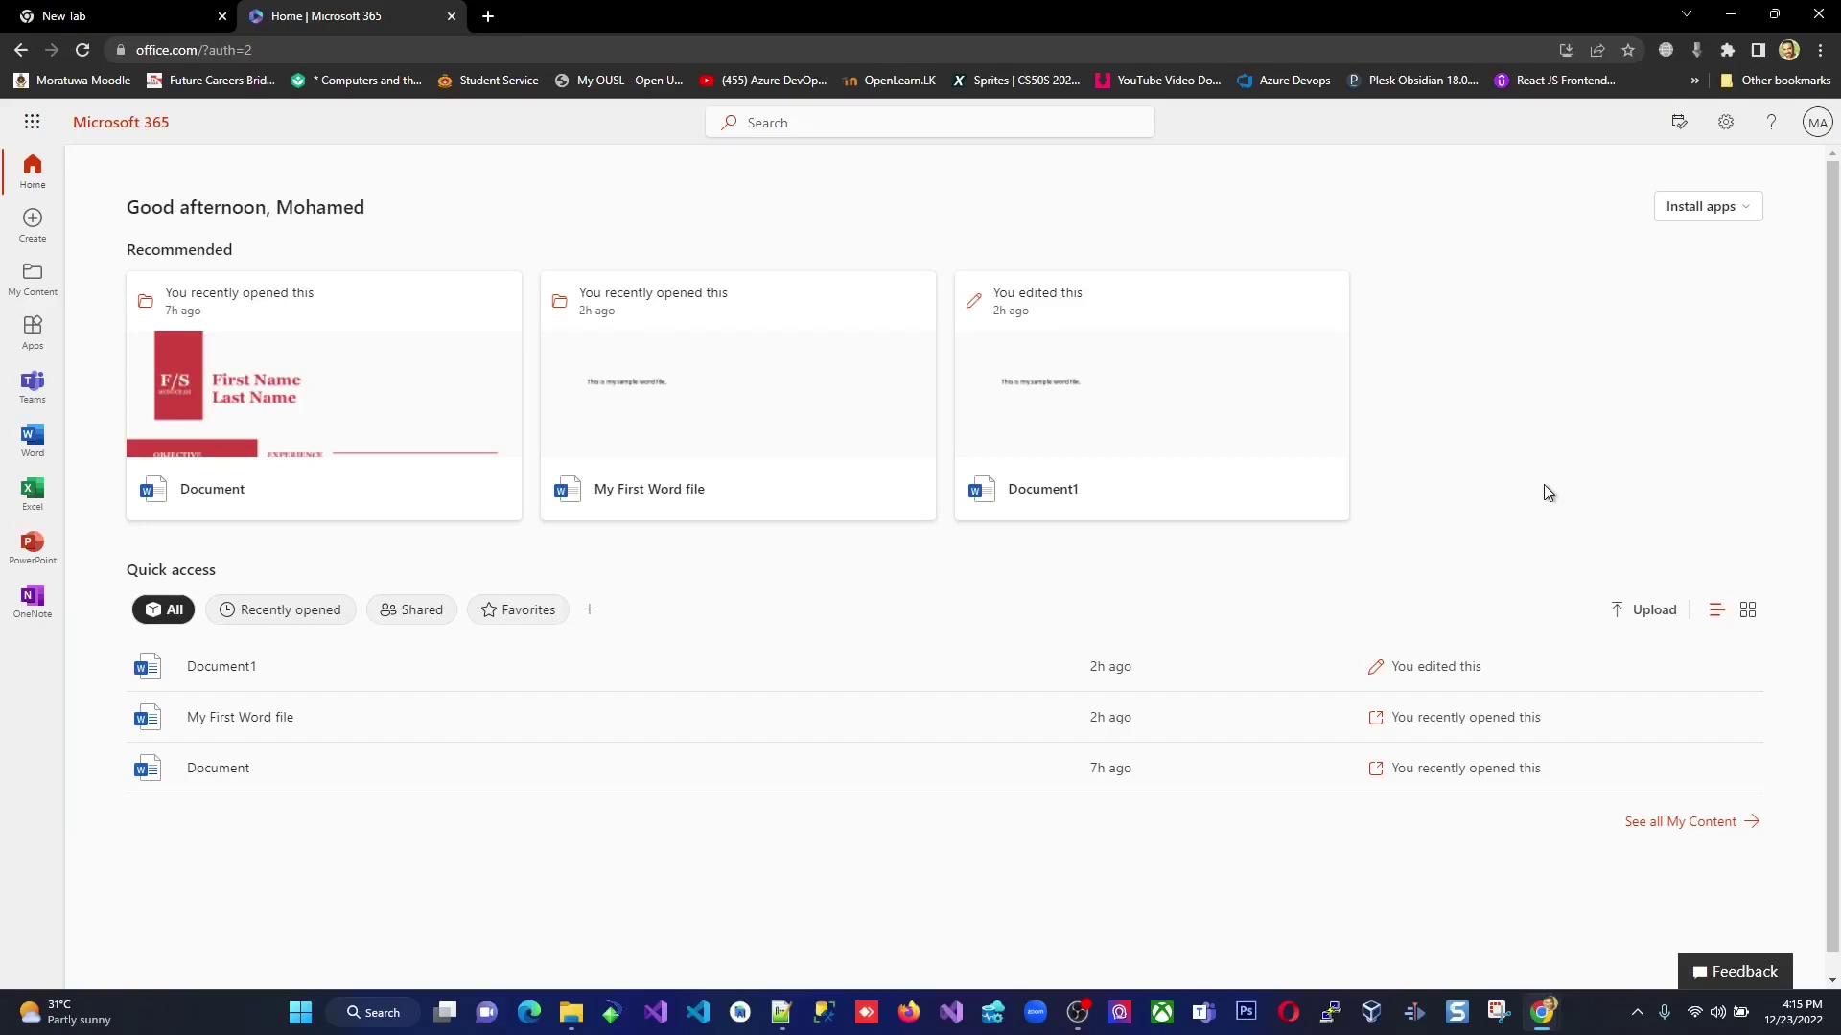
# Restore Chrome to a smaller window and move it to the right of the desktop.
pyautogui.moveTo(1773, 17)
pyautogui.click(1757, 19)
pyautogui.moveTo(1407, 111); pyautogui.dragTo(1503, 89)
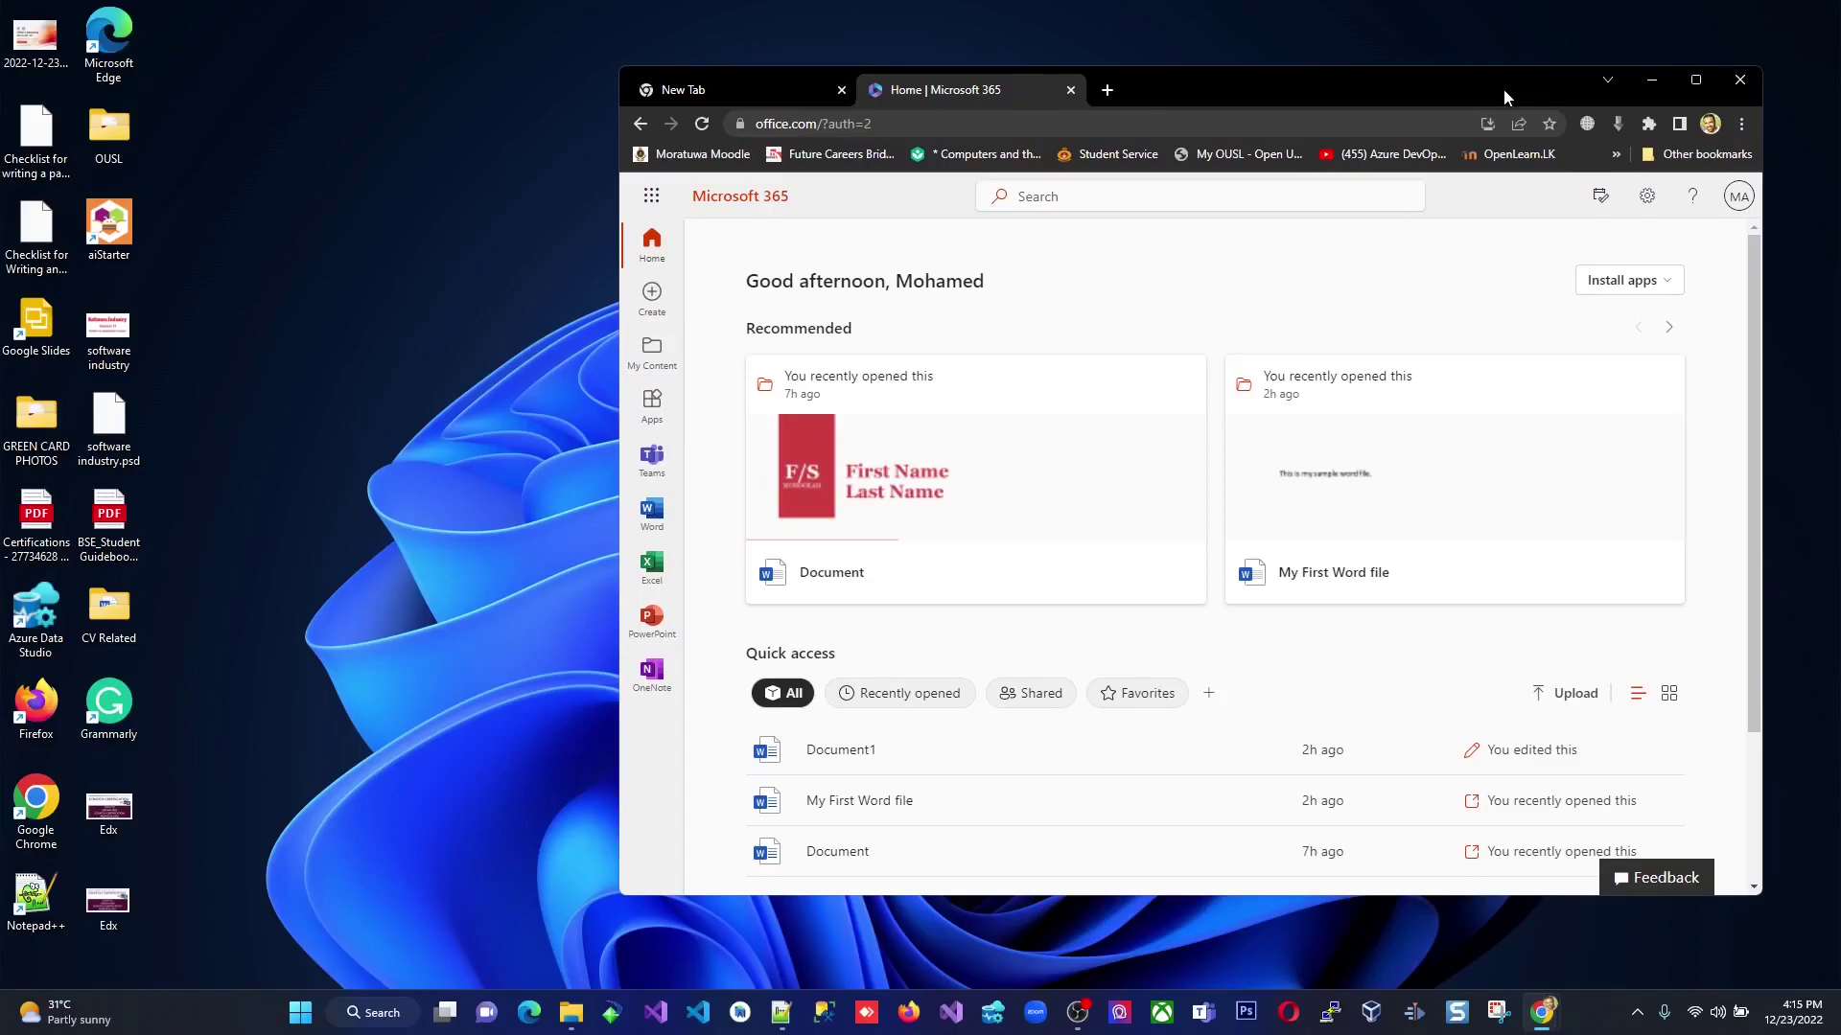
pyautogui.moveTo(1503, 89); pyautogui.dragTo(1489, 92)
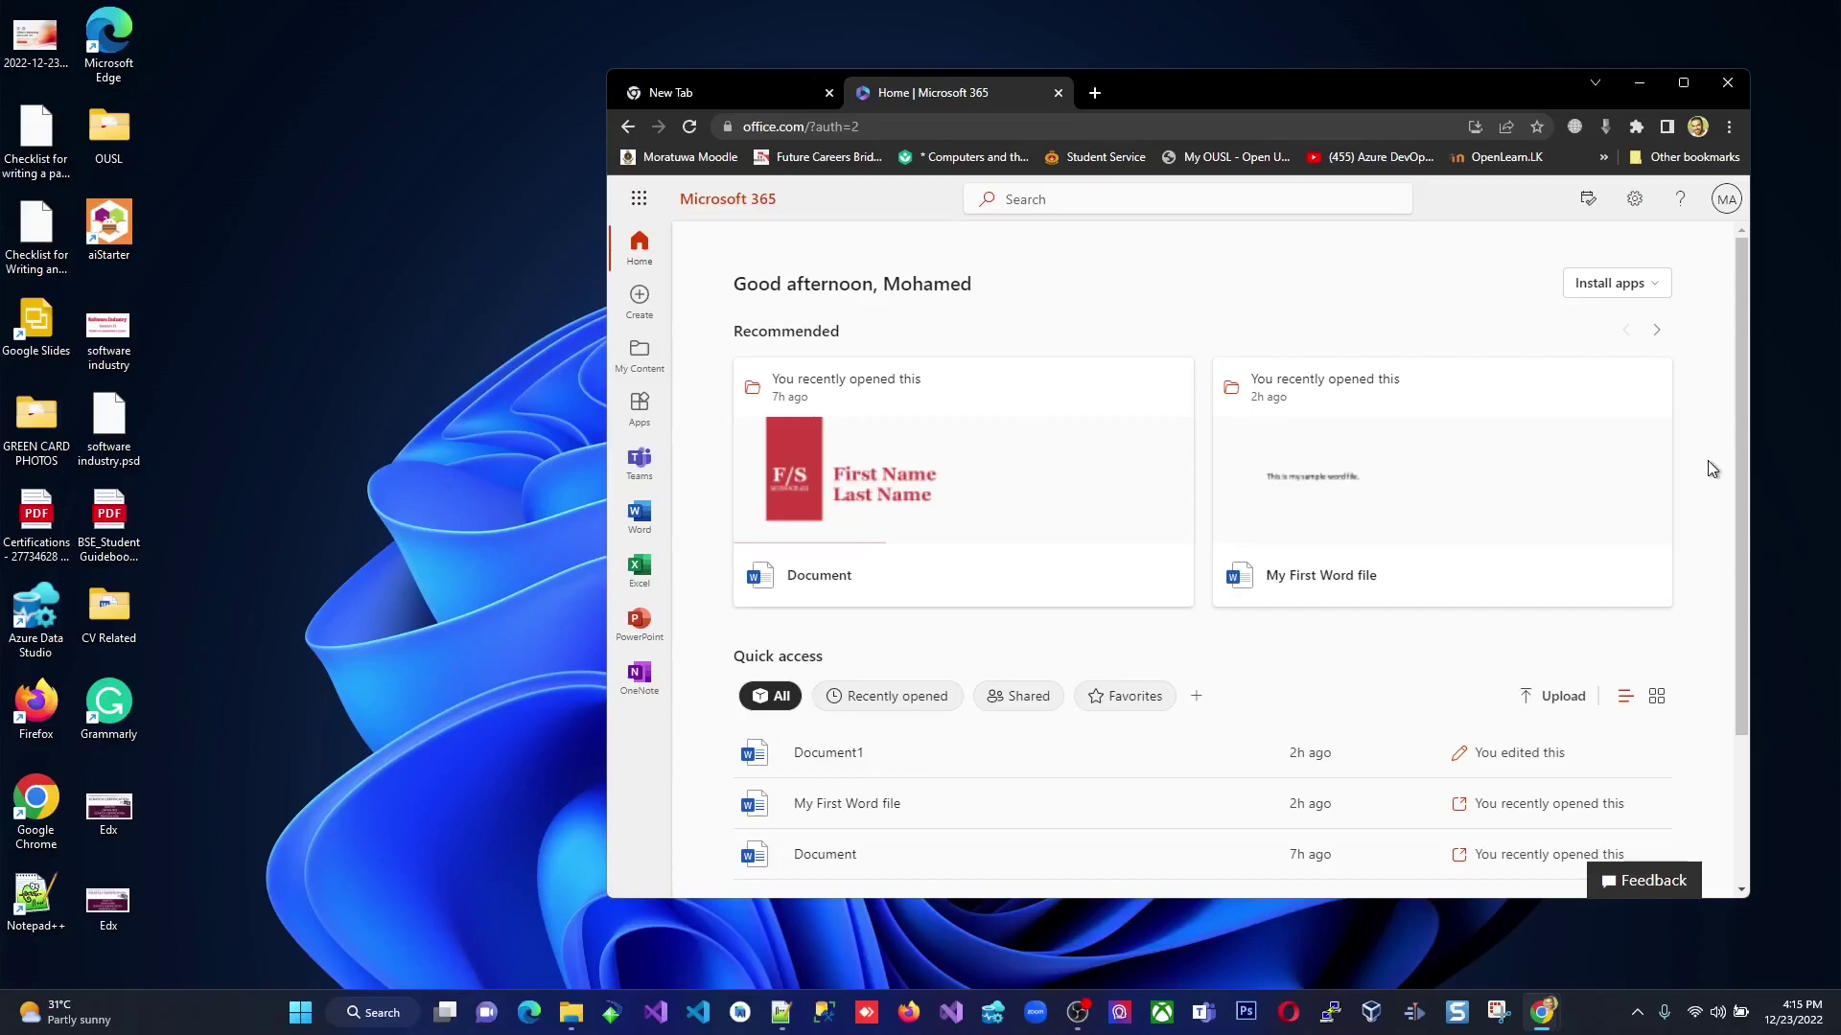
# Download the Microsoft 365 apps installer from the Install apps menu.
pyautogui.click(1622, 290)
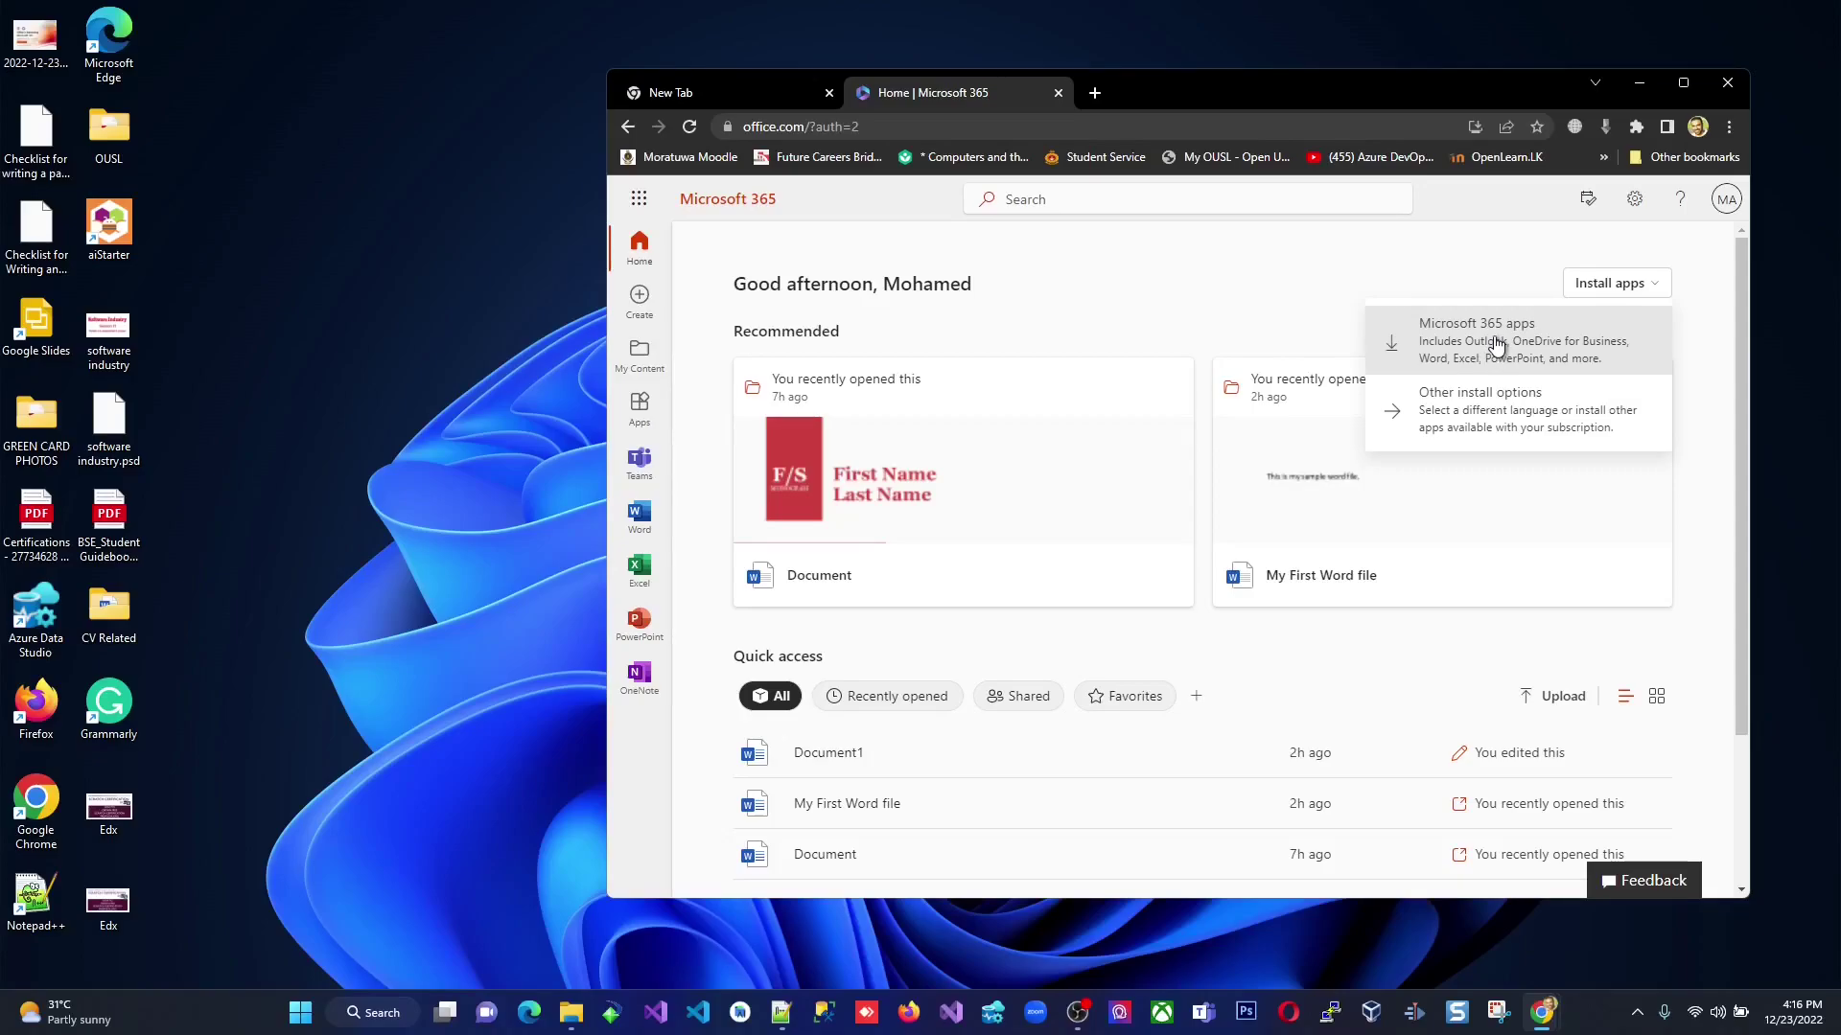
pyautogui.click(1497, 343)
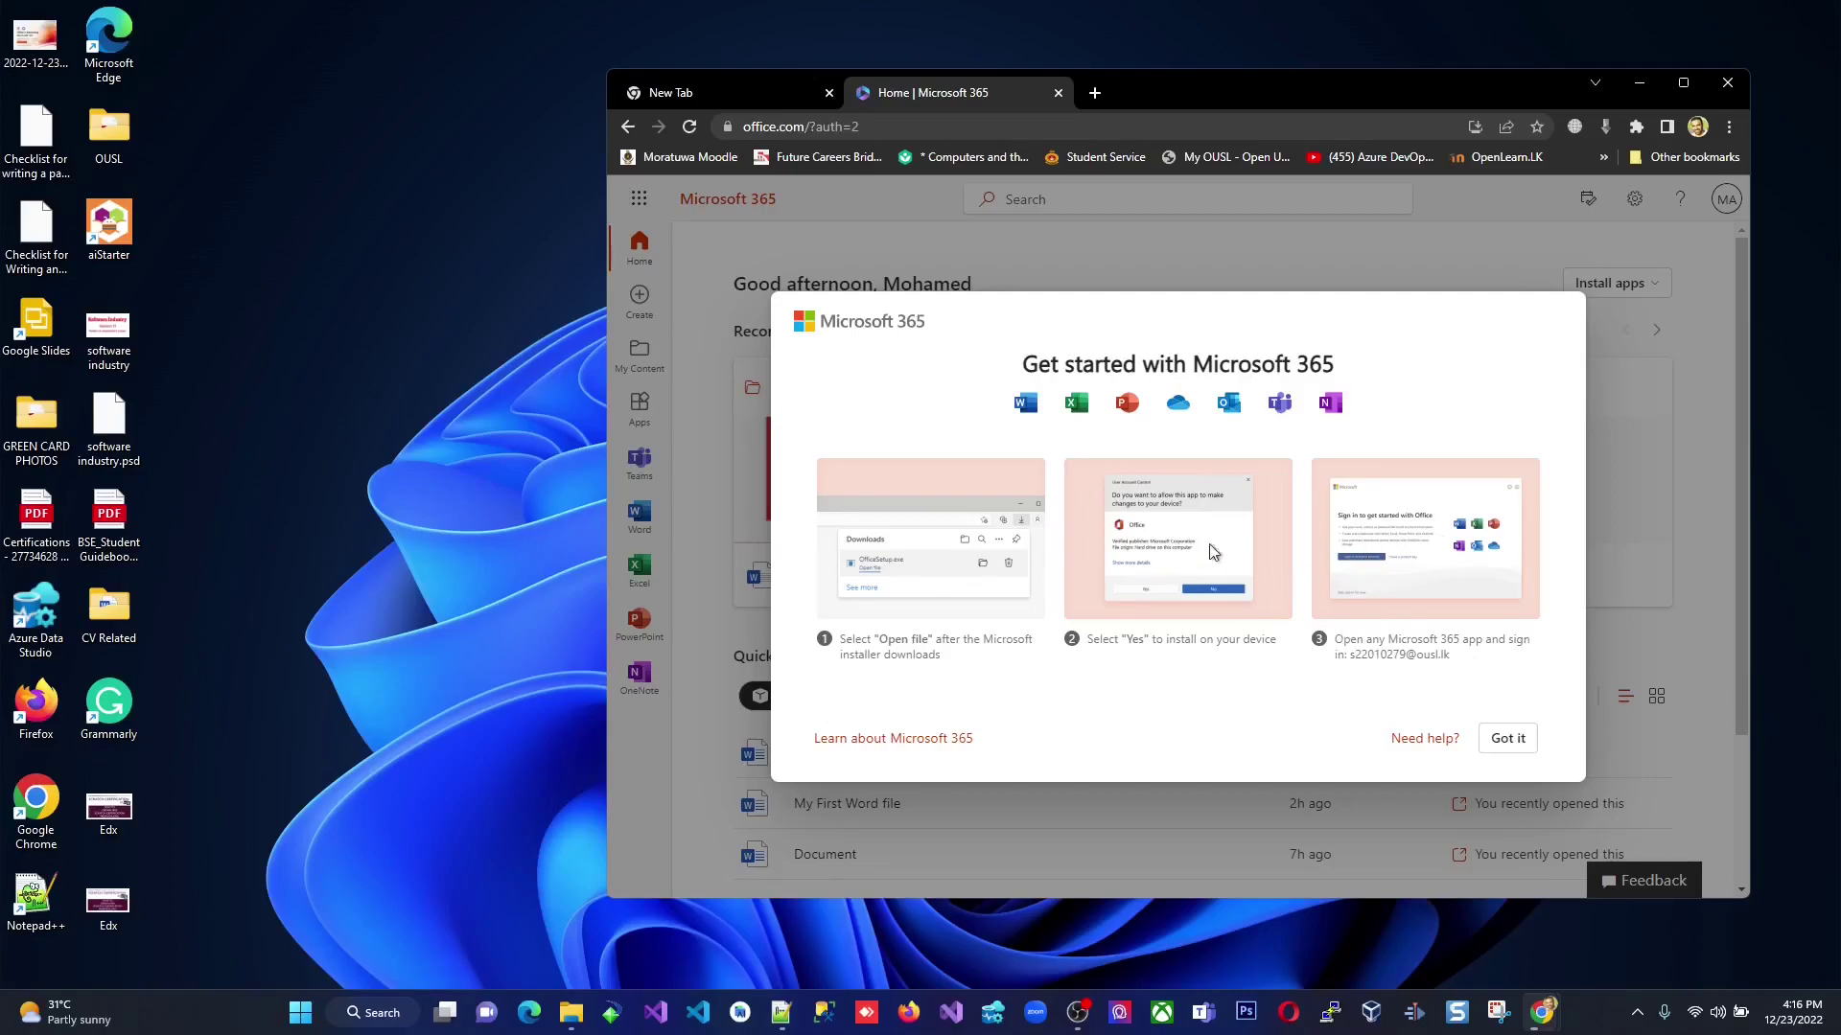
# Keep the flagged OfficeSetup download and show OfficeSetup.exe in its Downloads folder.
pyautogui.click(1509, 740)
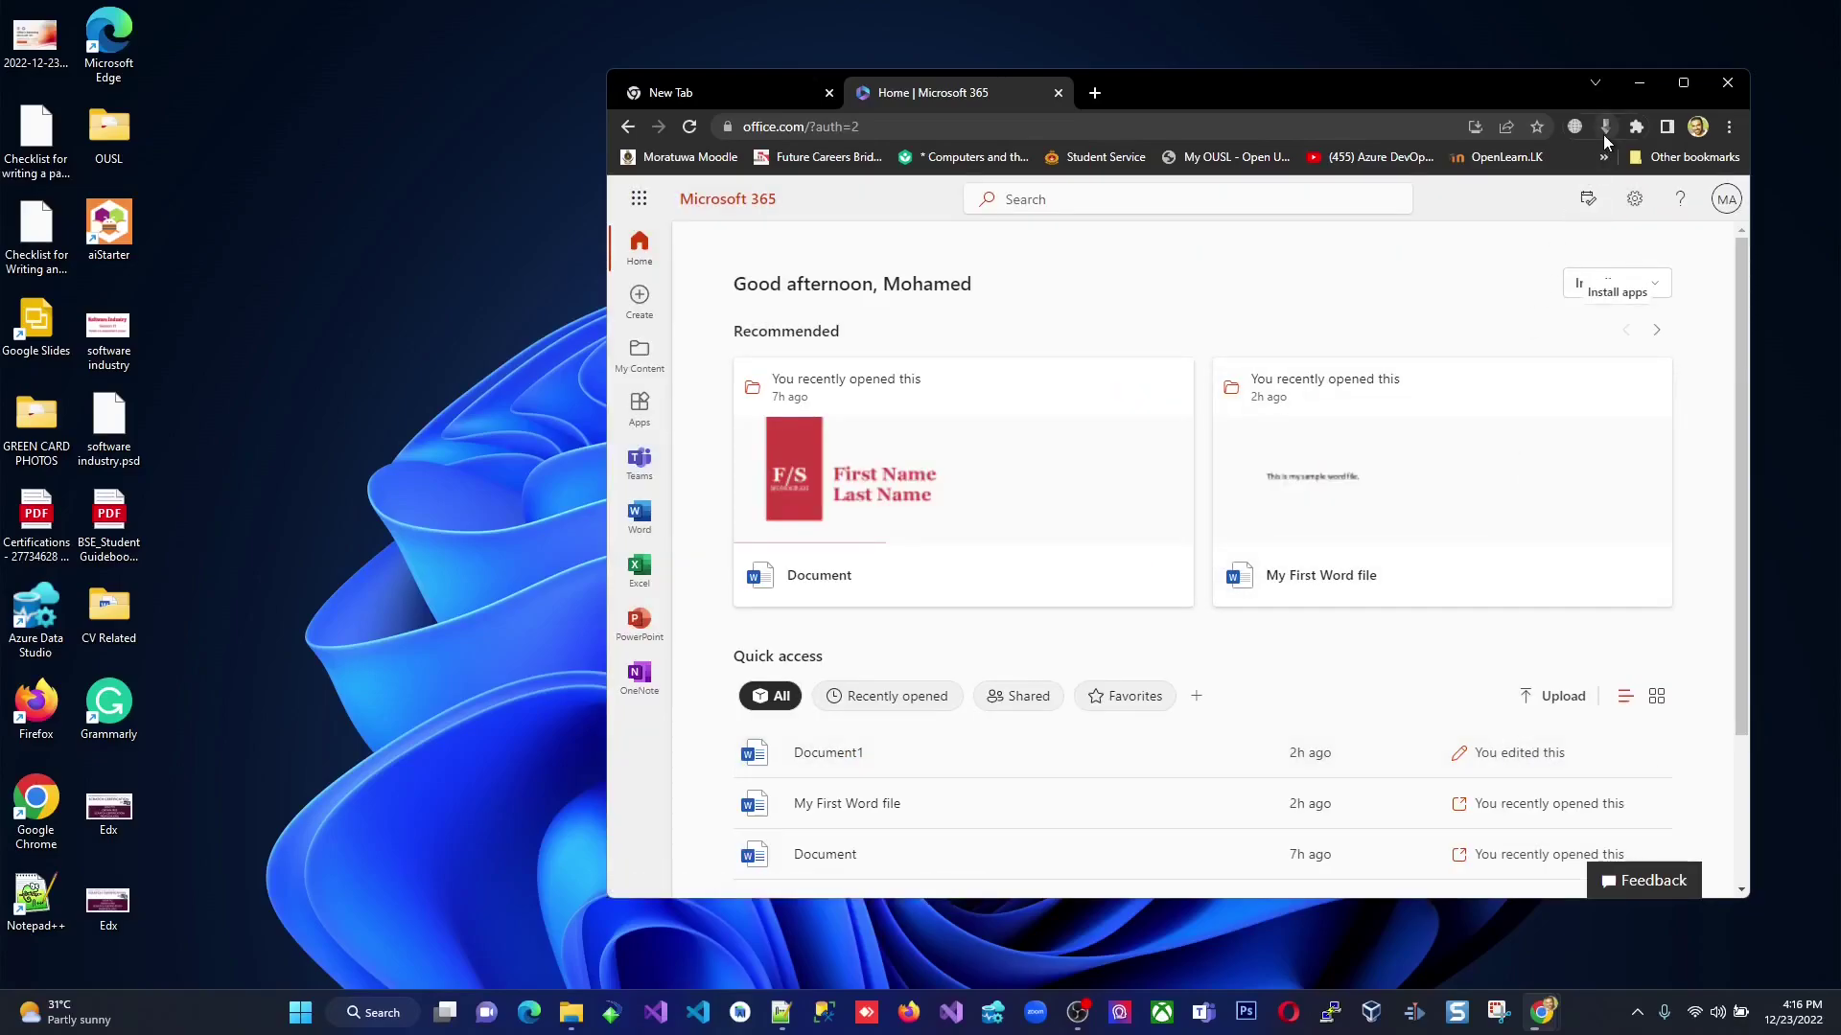
pyautogui.click(1603, 130)
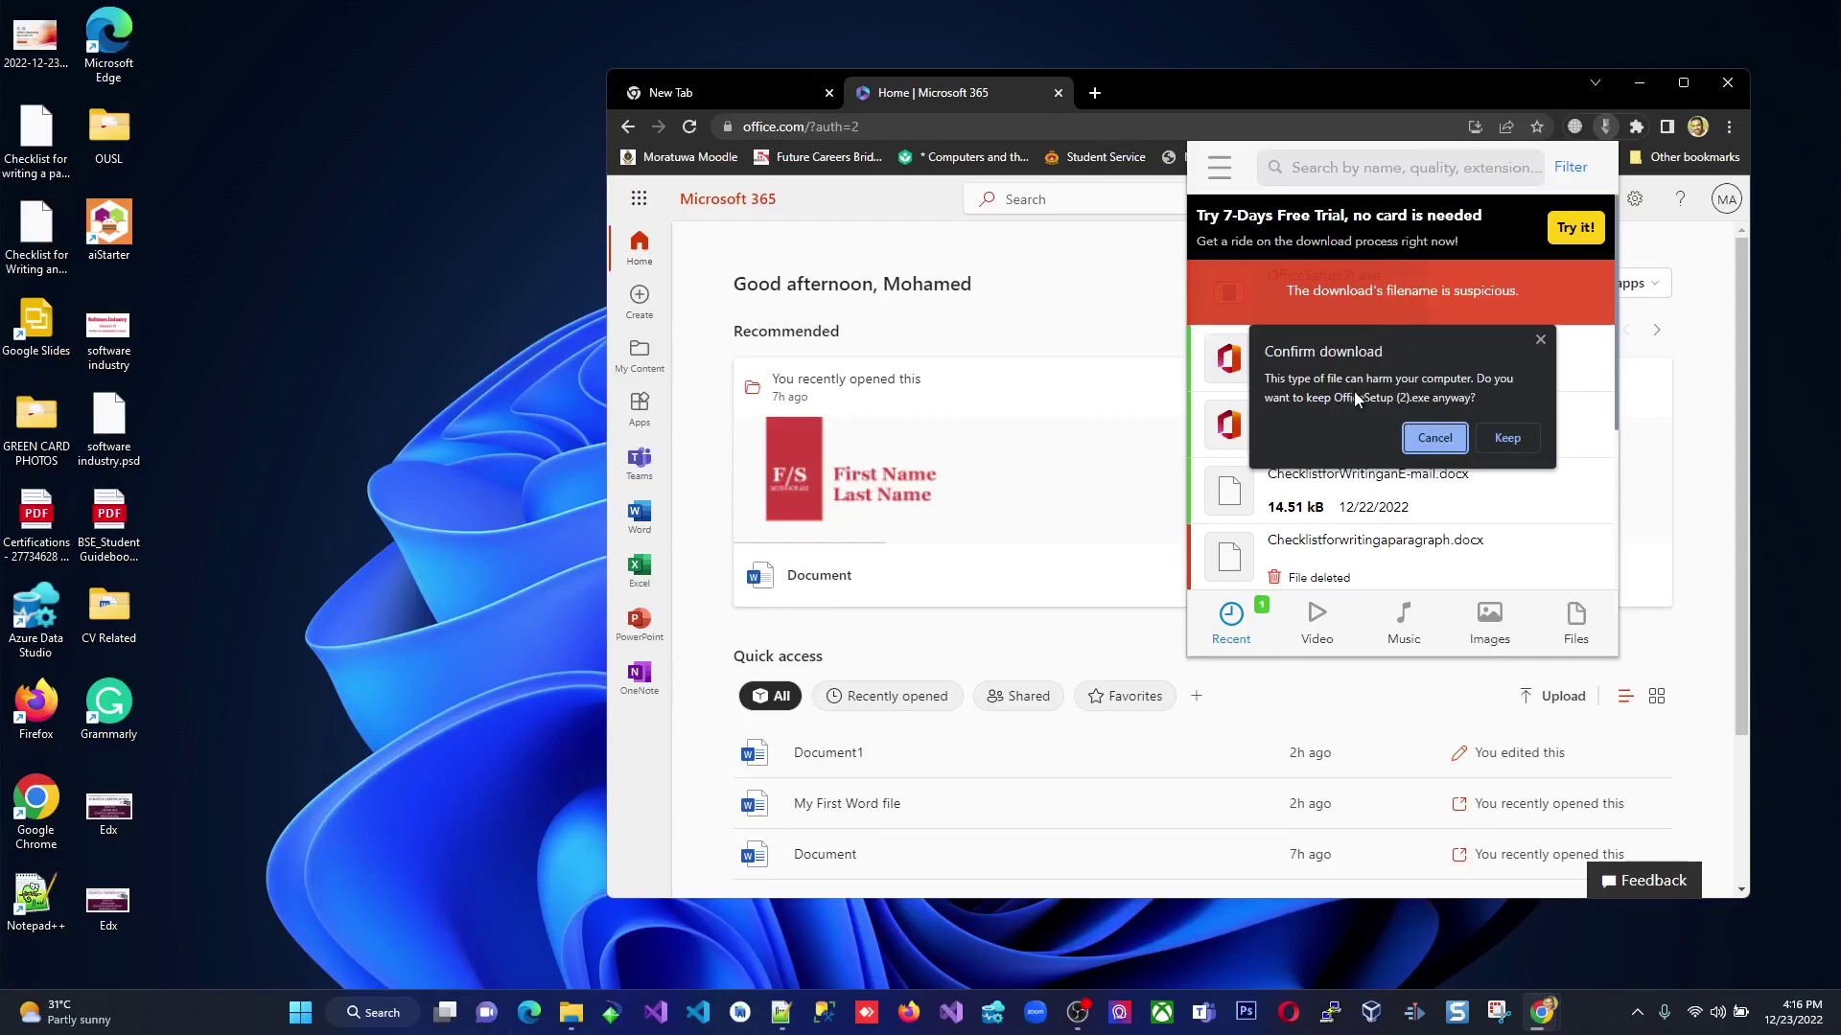
pyautogui.click(1505, 437)
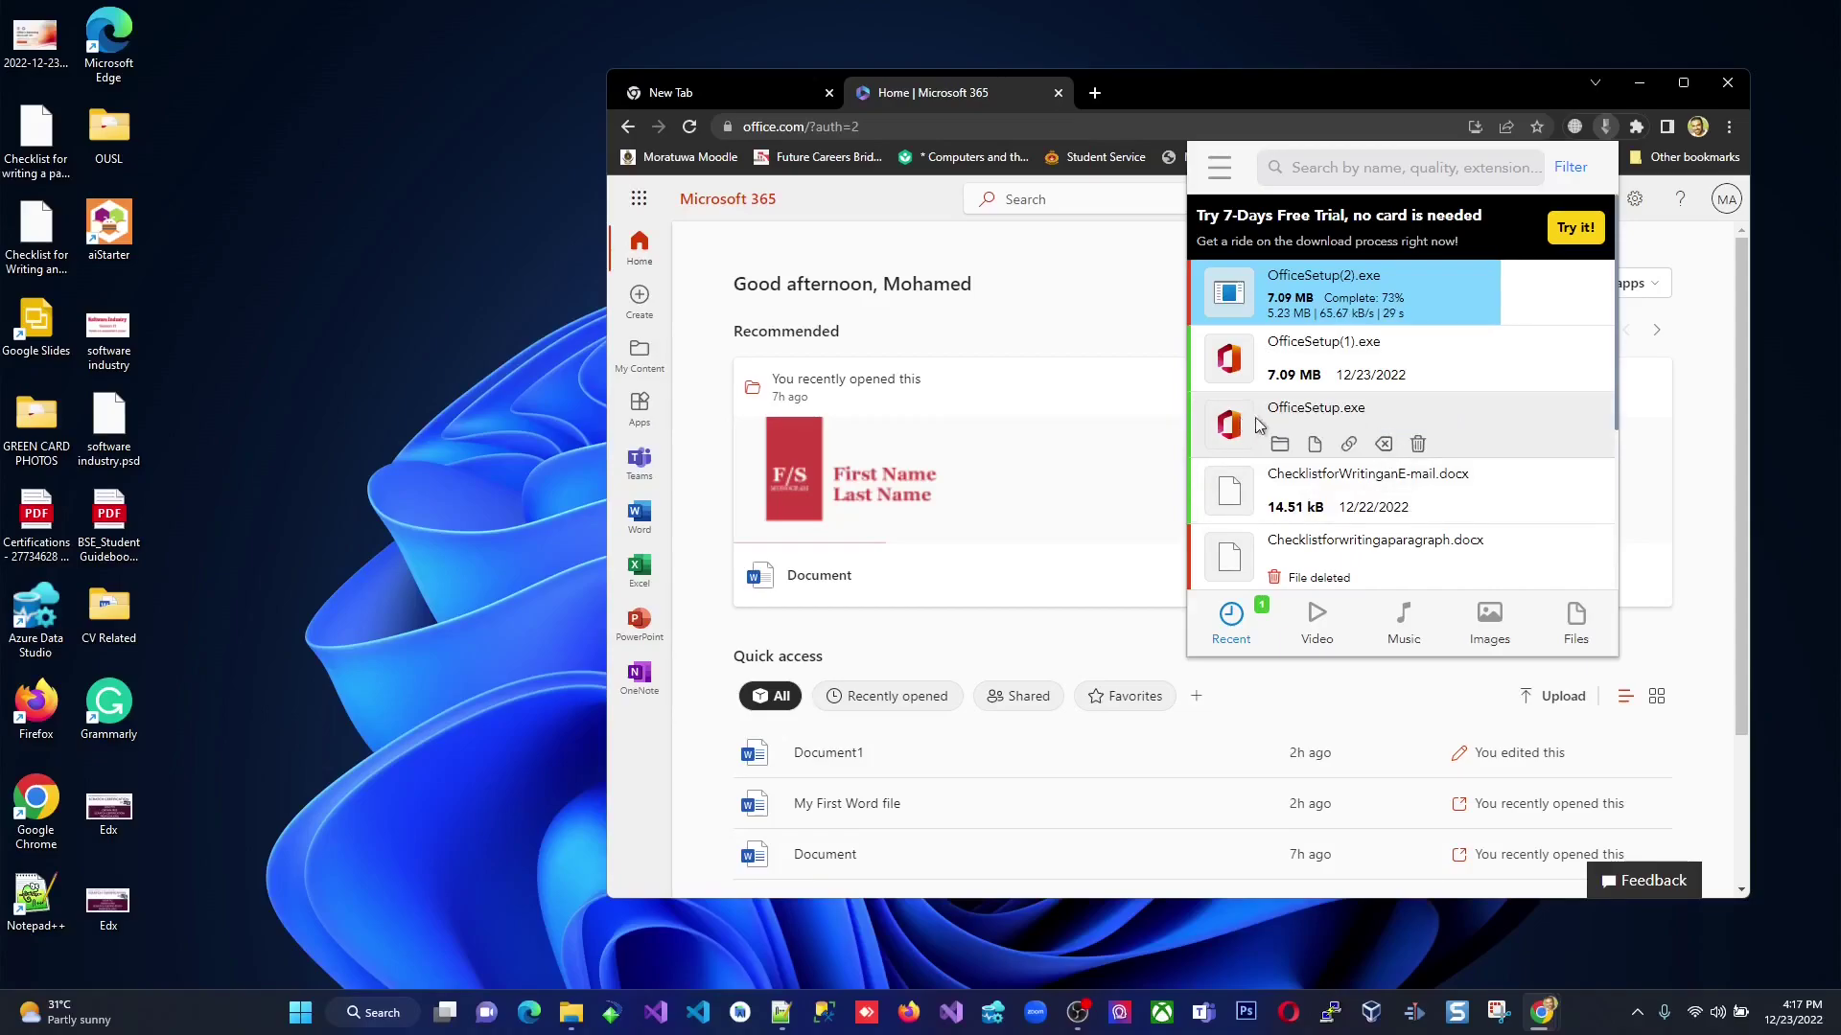
pyautogui.click(1281, 445)
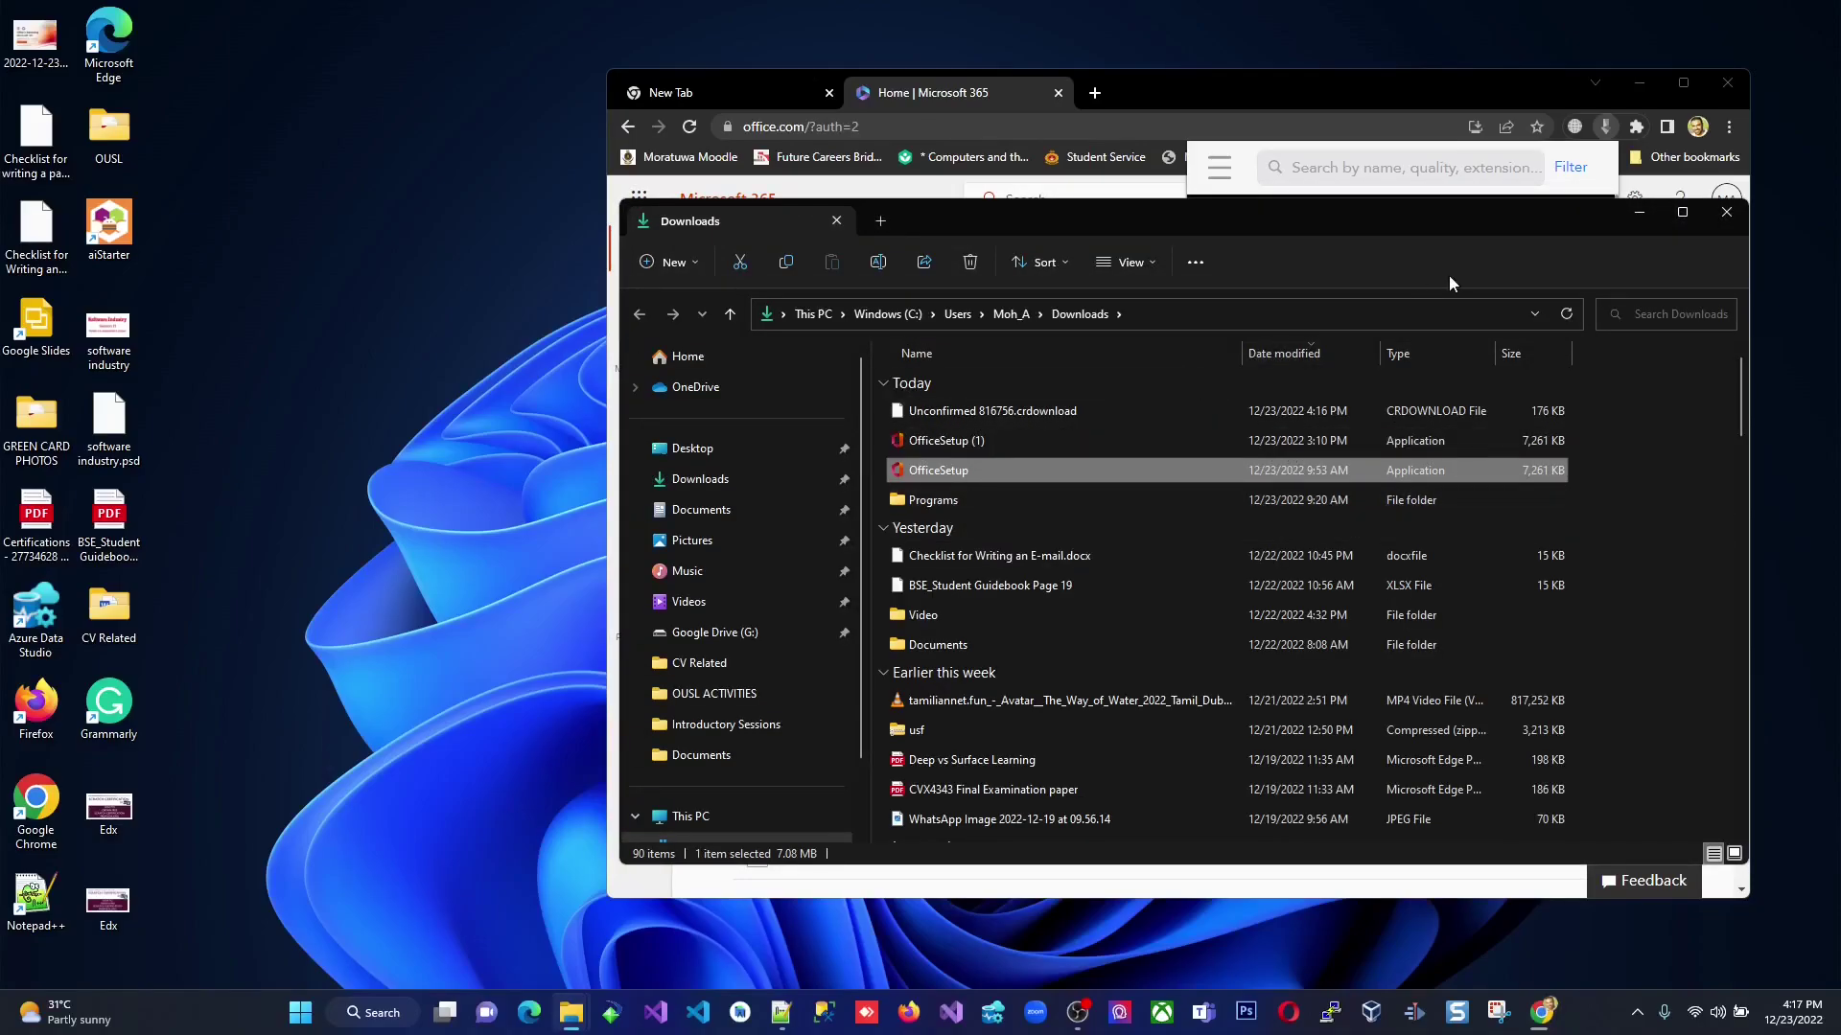
# Delete the duplicate OfficeSetup(2).exe and OfficeSetup(1).exe downloads, then run OfficeSetup from Downloads.
pyautogui.moveTo(1481, 215); pyautogui.dragTo(1193, 282)
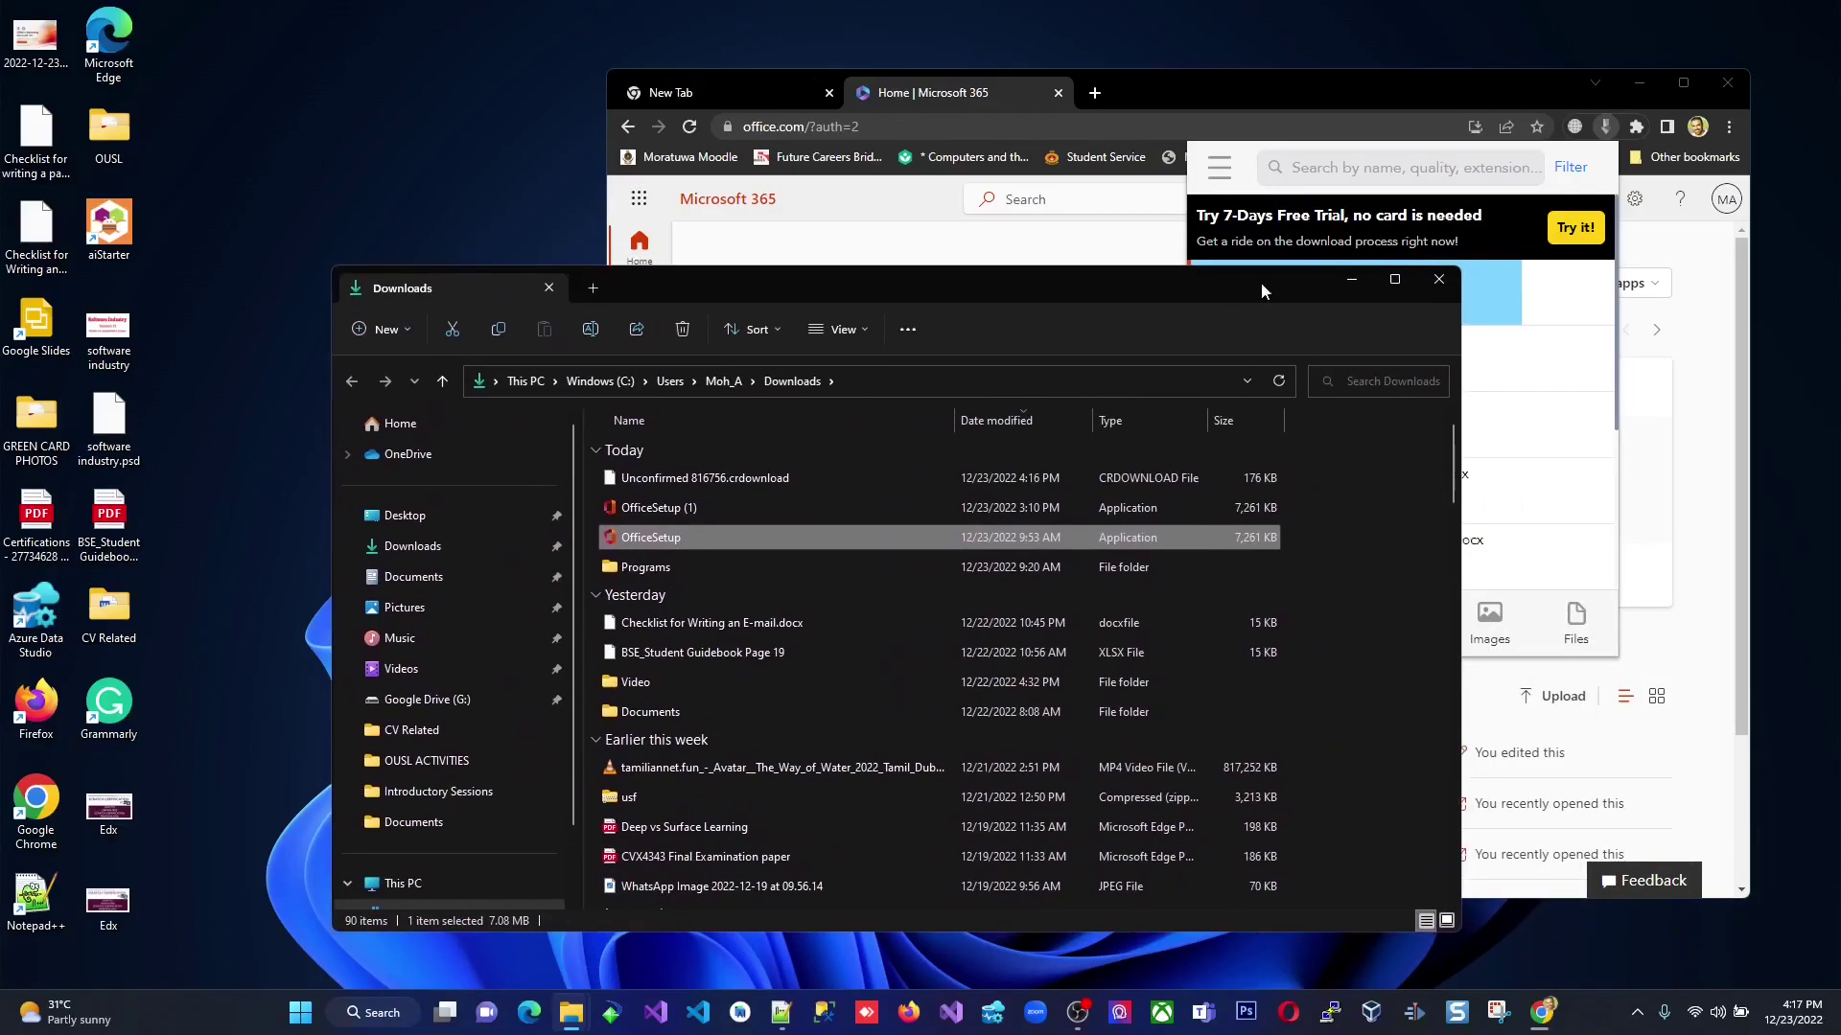
pyautogui.click(1569, 283)
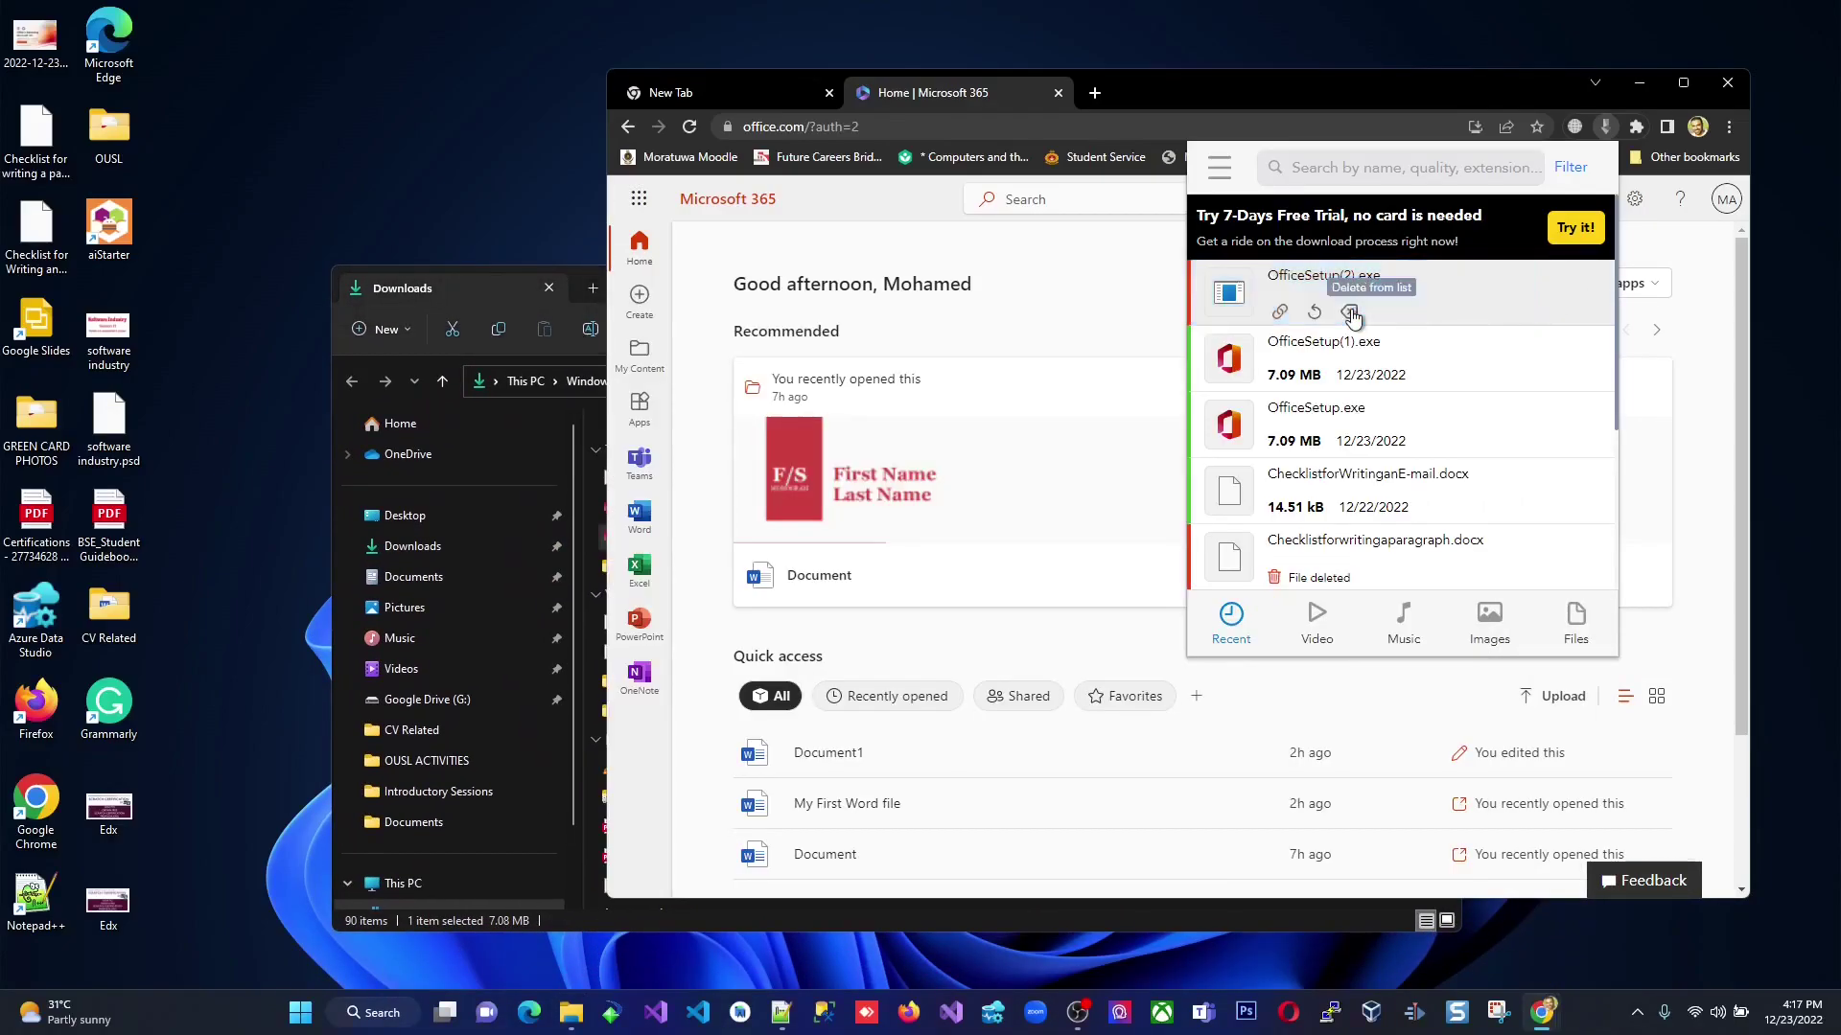
pyautogui.click(1349, 311)
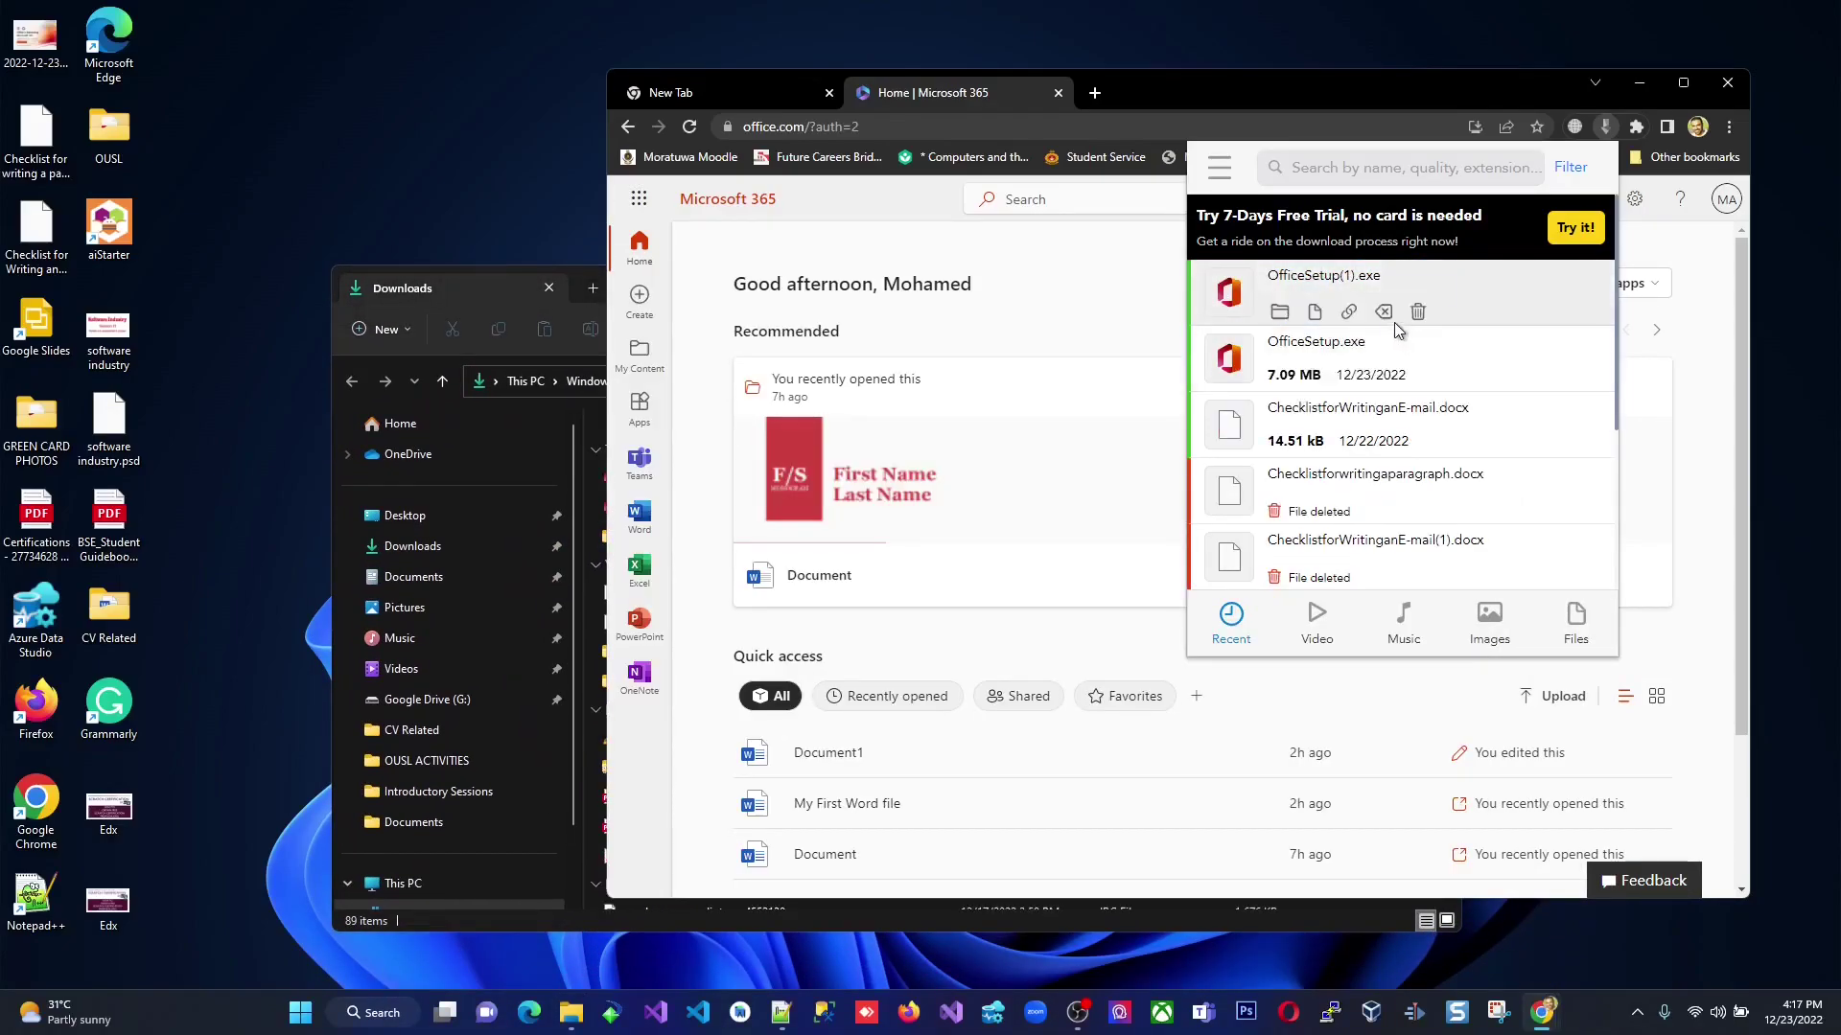
pyautogui.click(1418, 312)
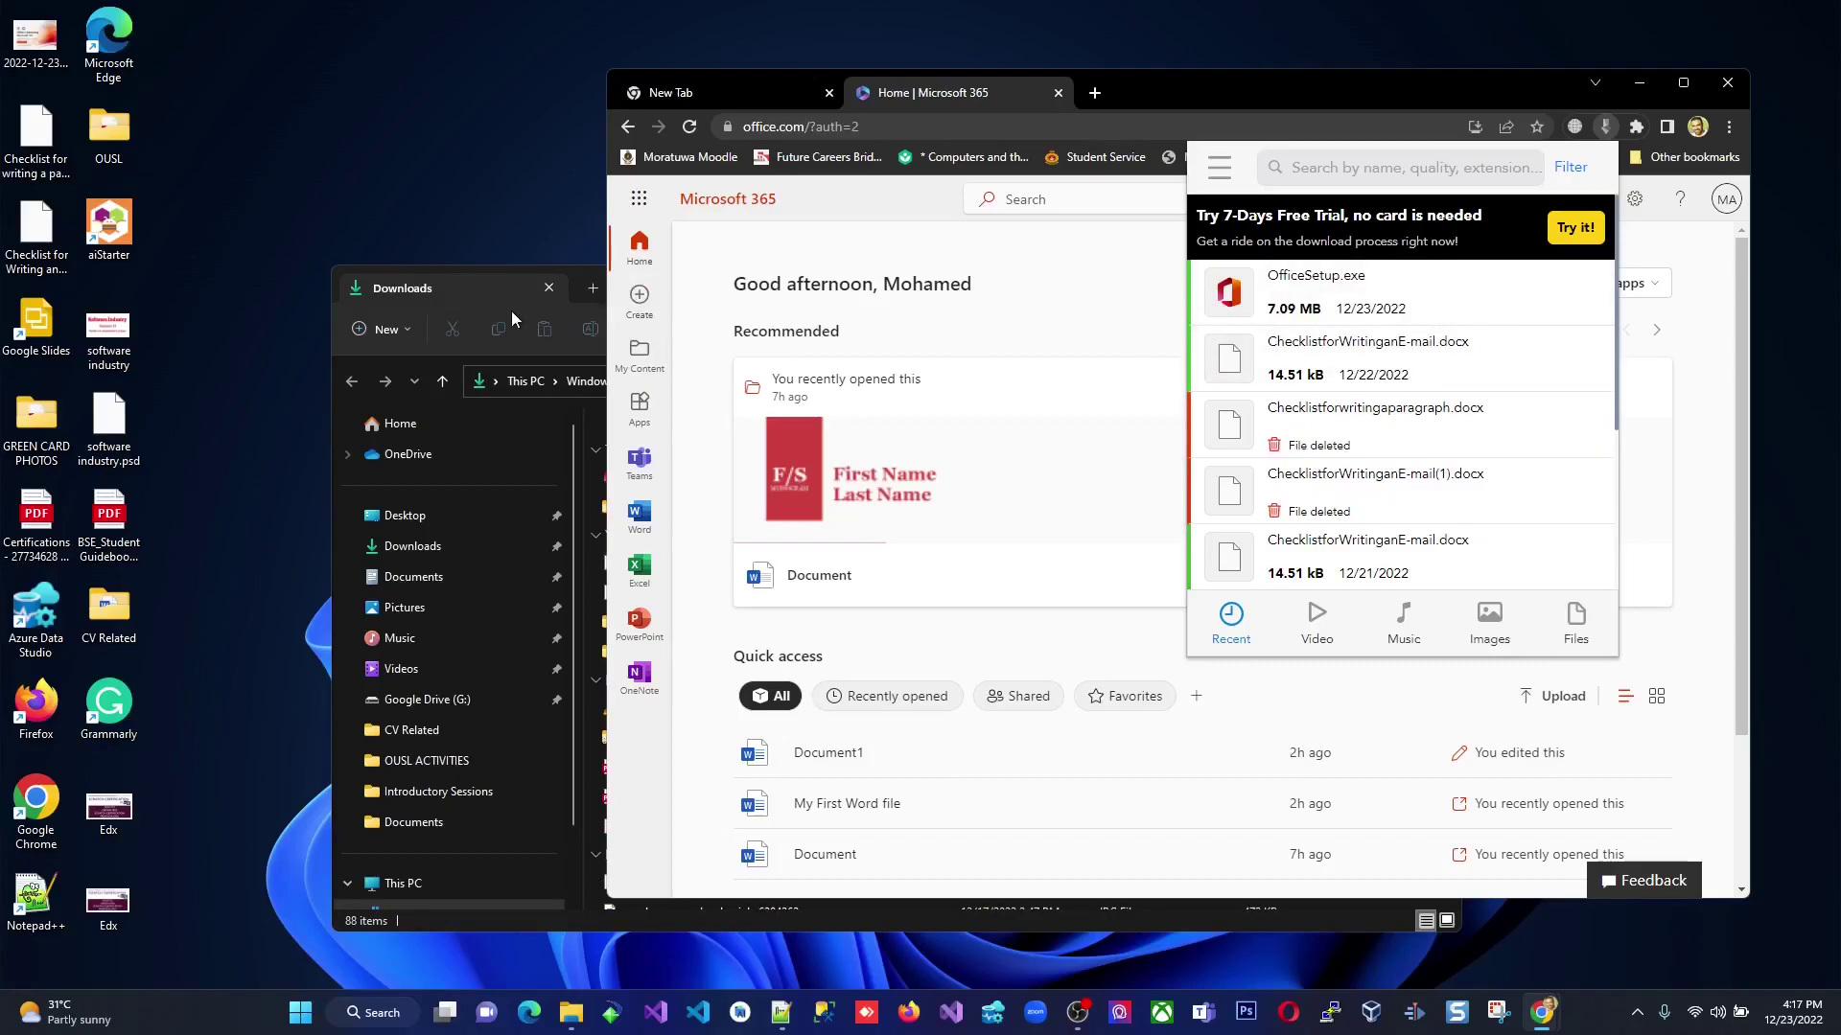
pyautogui.moveTo(528, 298); pyautogui.dragTo(750, 238)
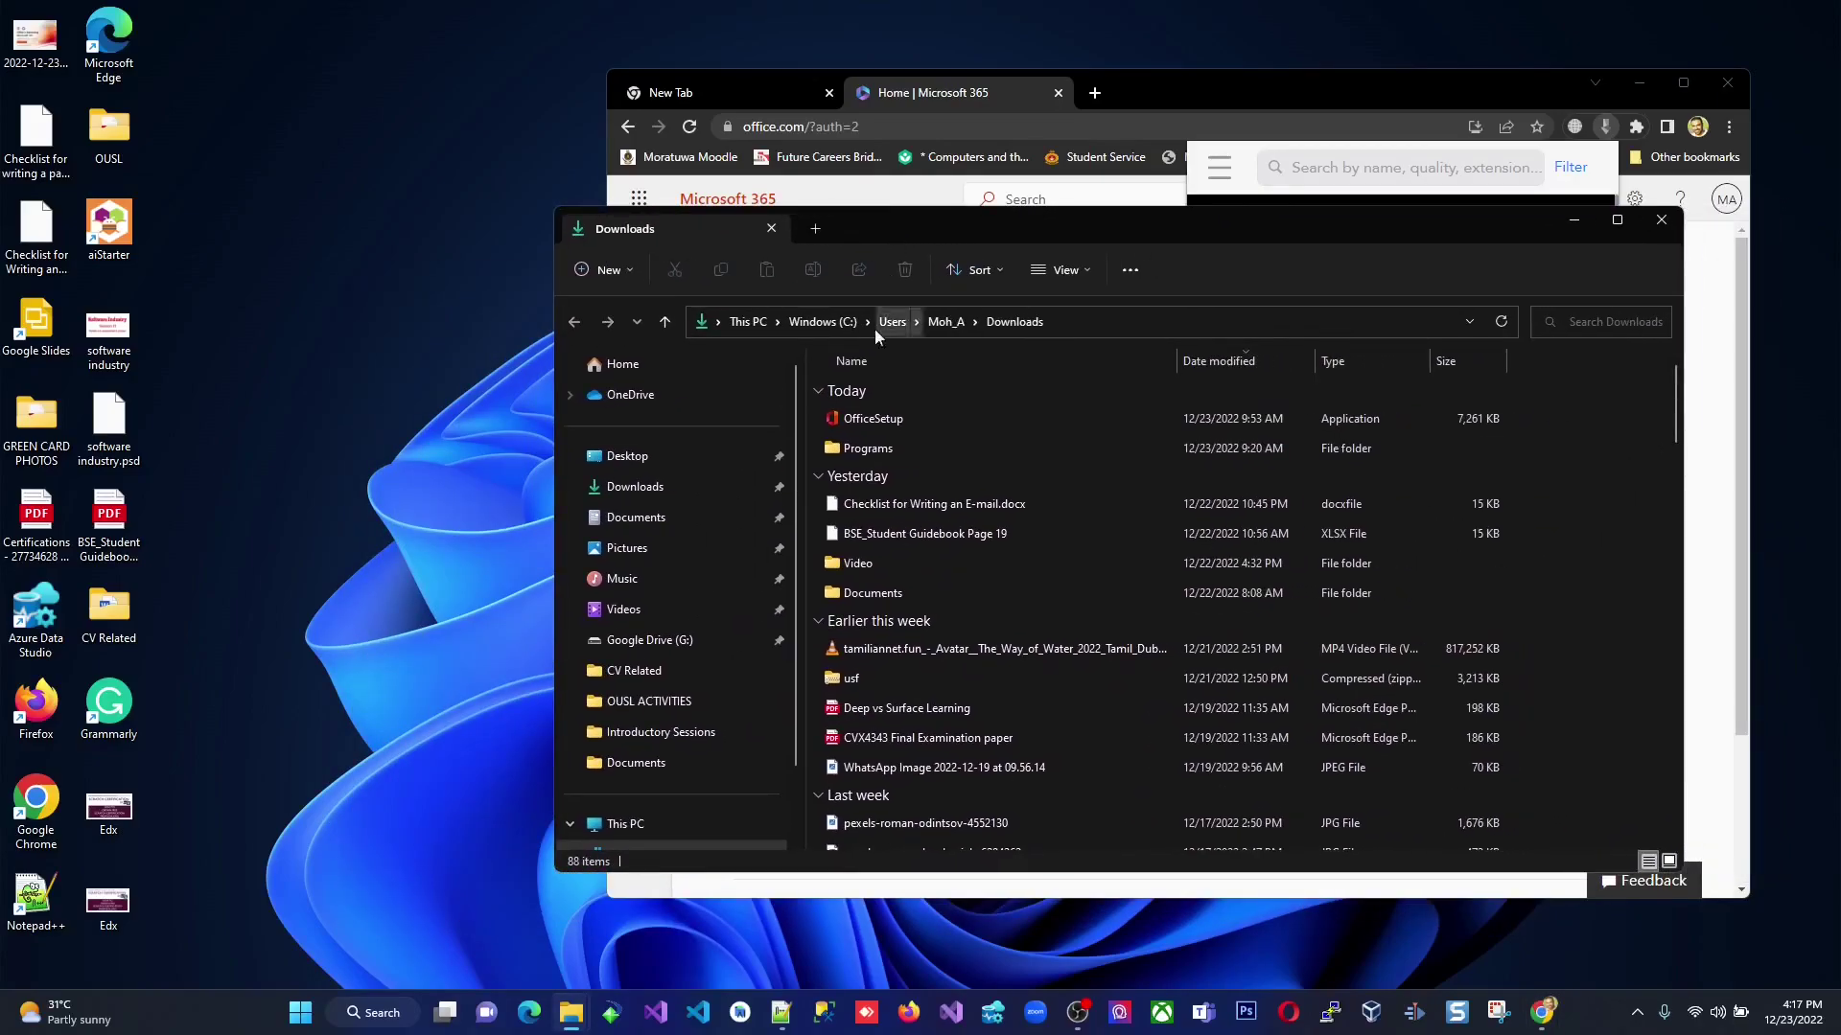
pyautogui.doubleClick(896, 426)
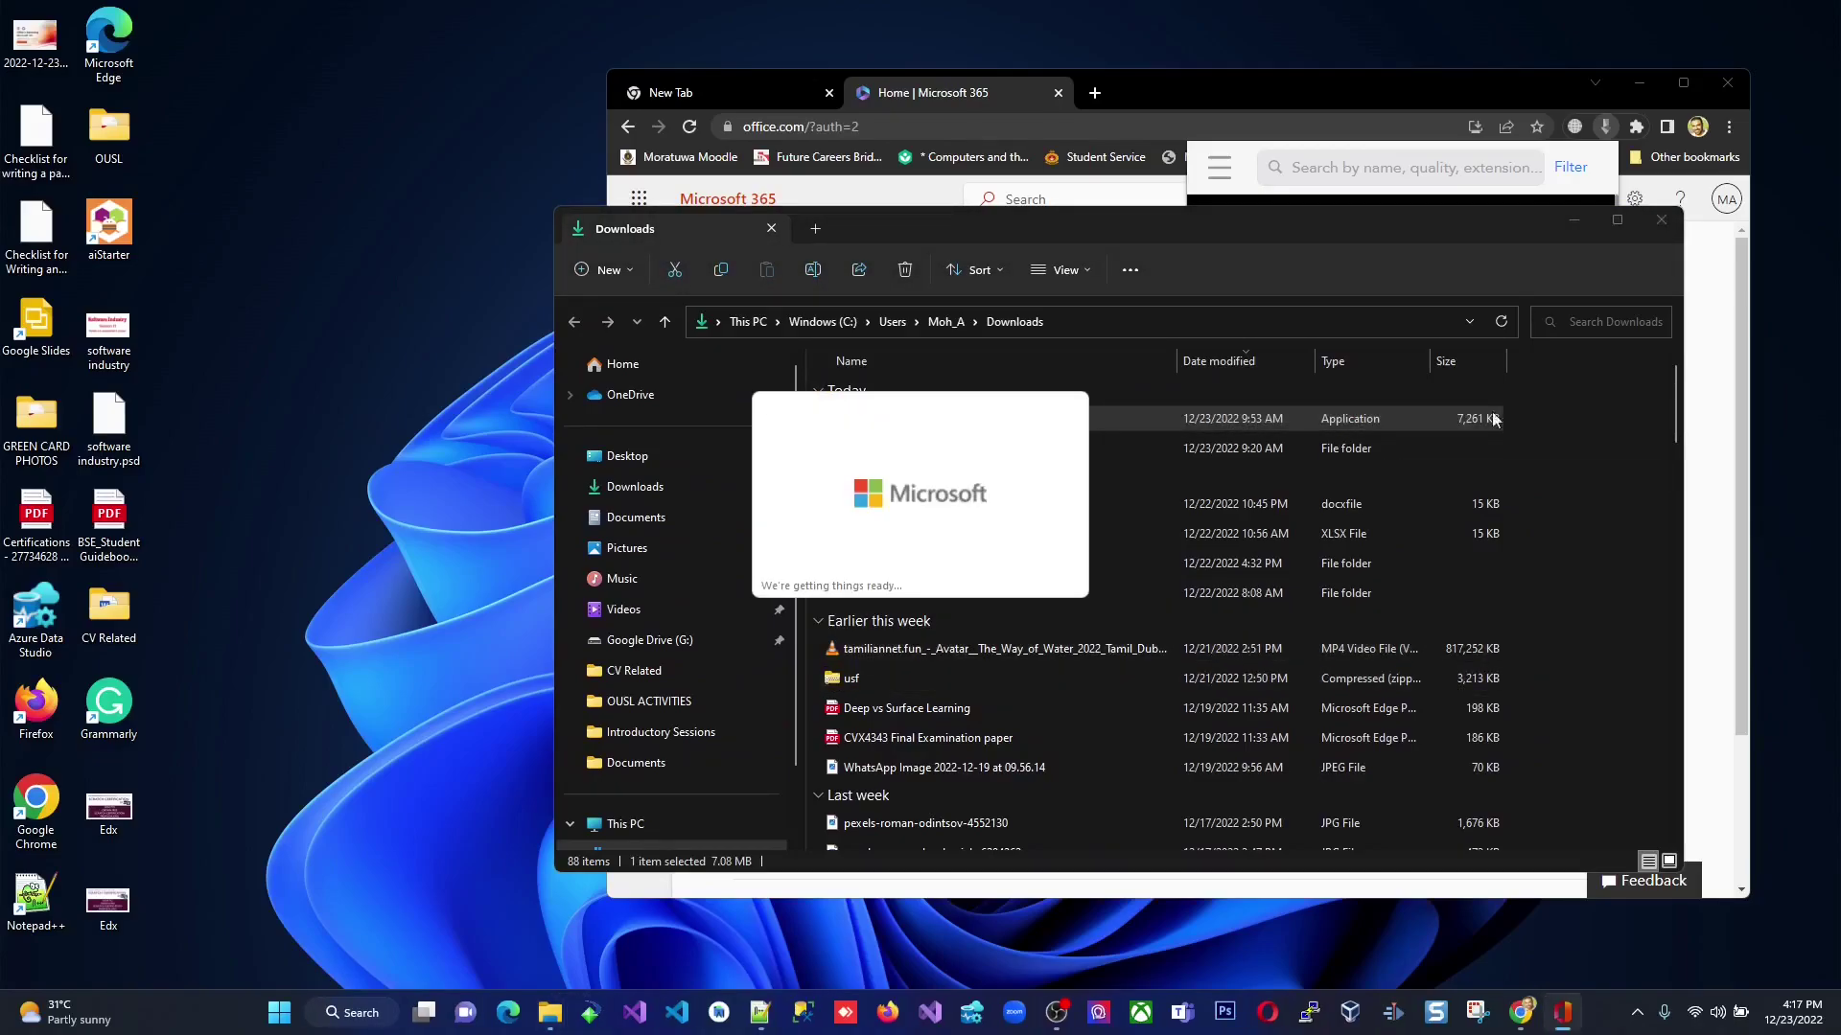
# Close the Downloads folder and bring the Microsoft 365 browser window back.
pyautogui.click(1658, 221)
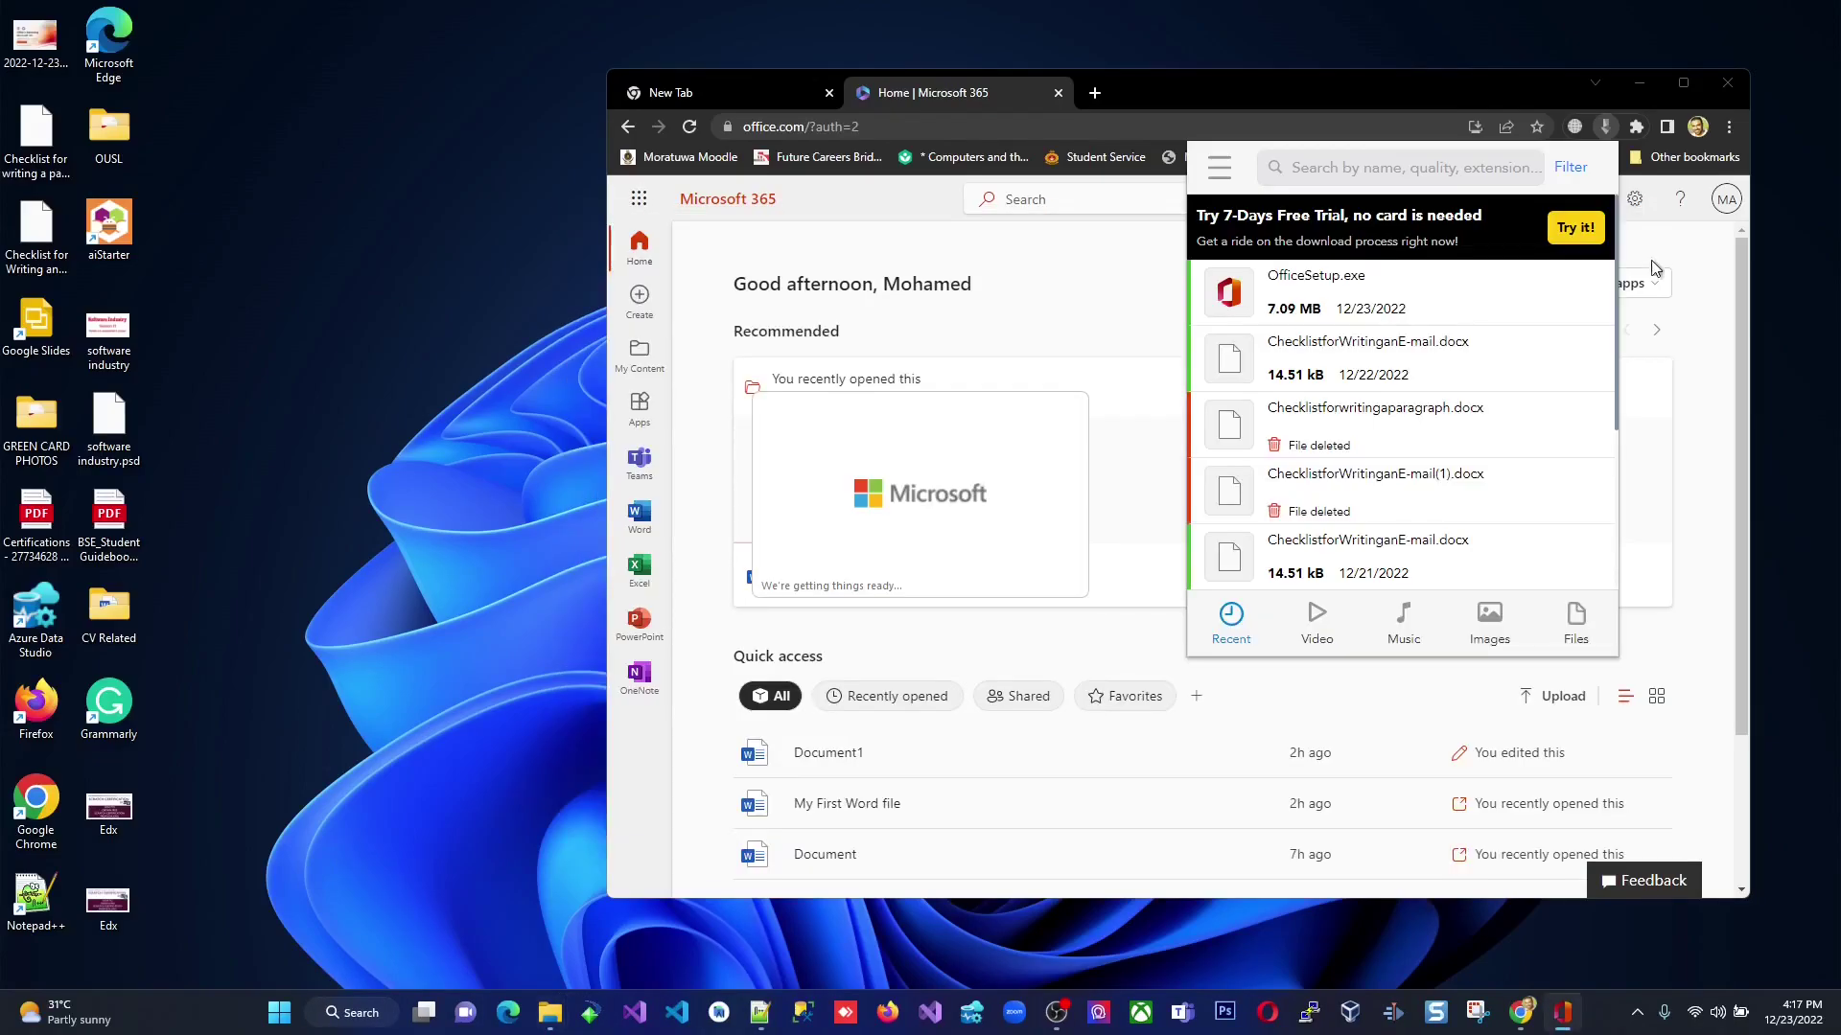
pyautogui.click(1693, 330)
pyautogui.click(1639, 83)
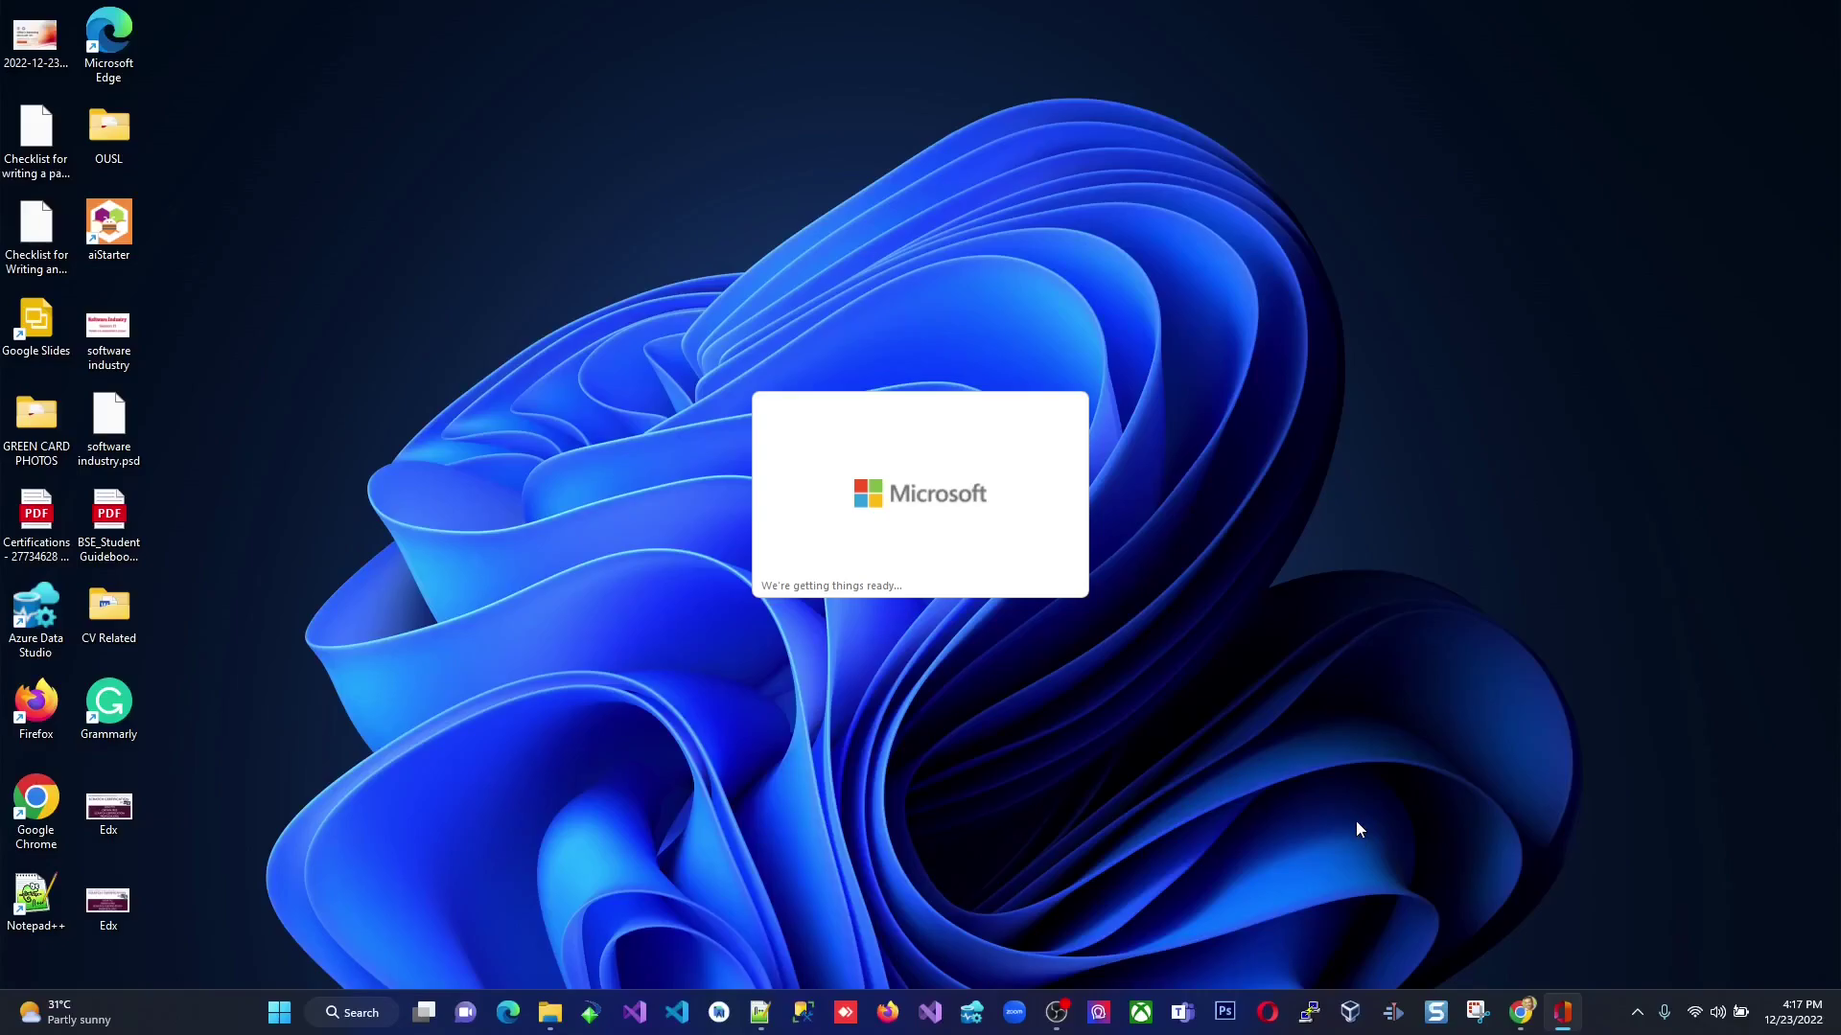
pyautogui.moveTo(1523, 1026)
pyautogui.click(1435, 926)
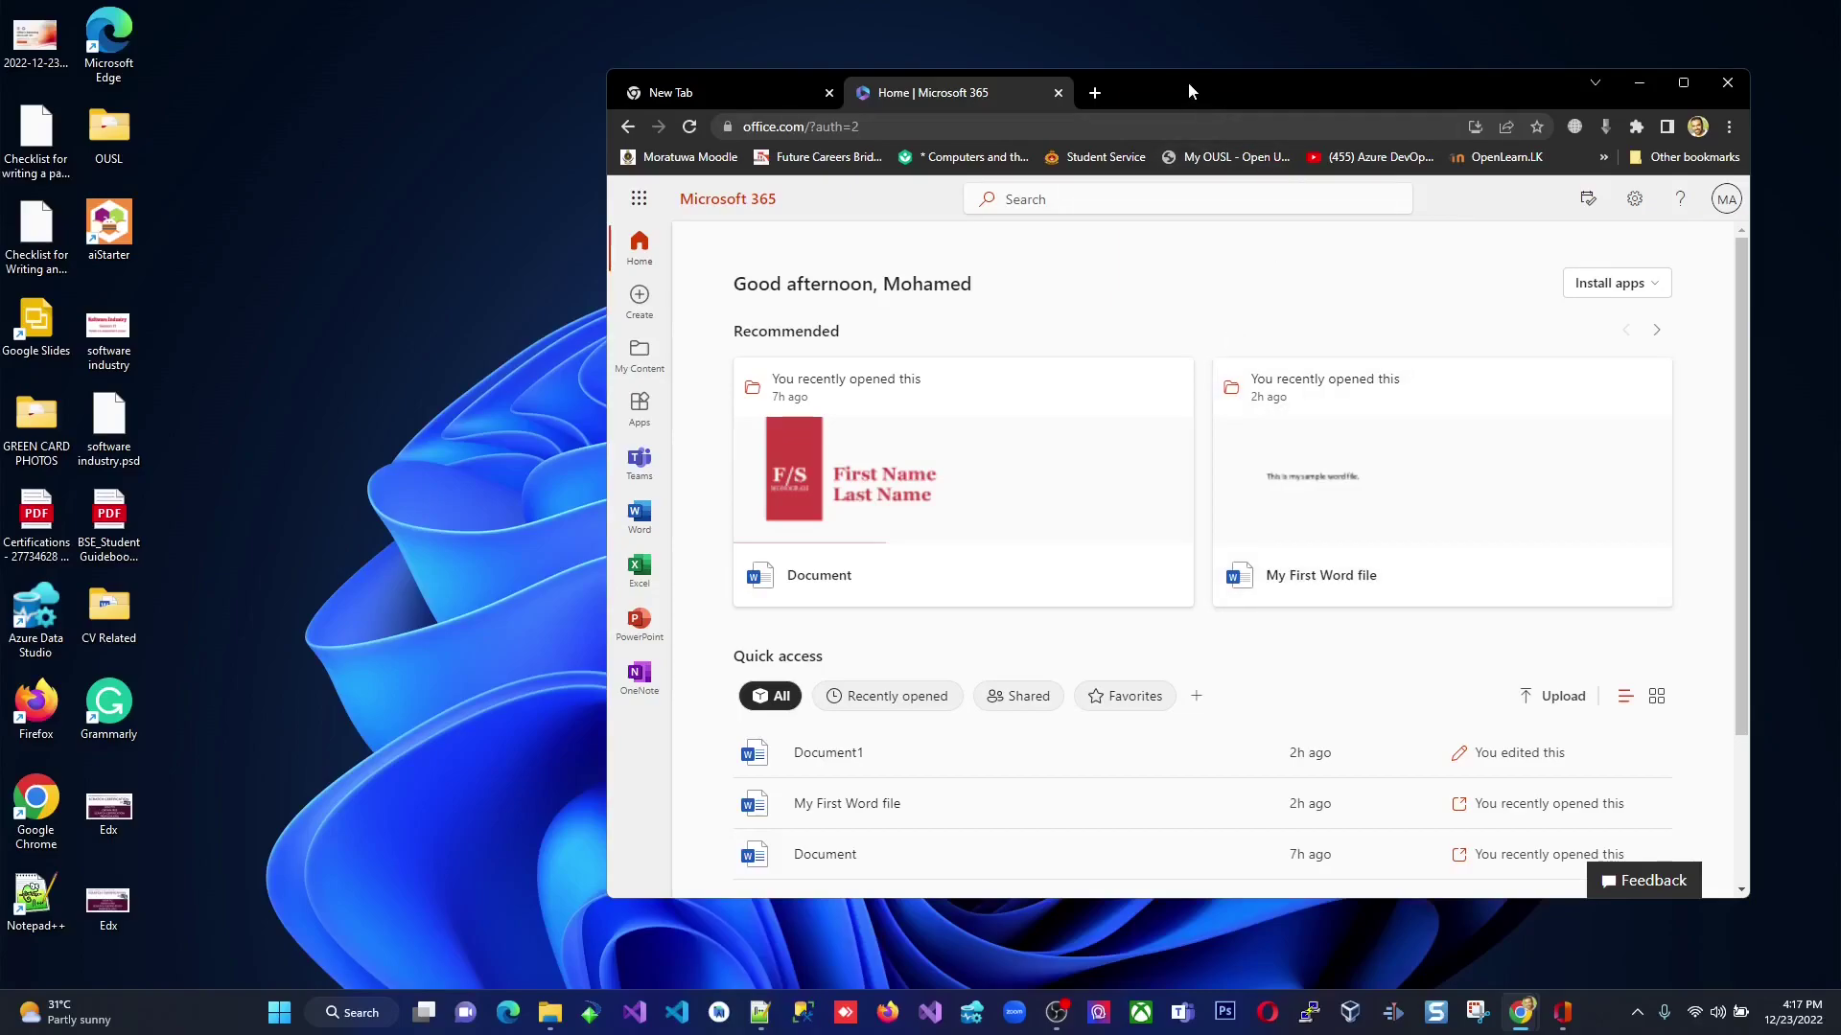
# Arrange the browser on the right and the installer splash at the upper left.
pyautogui.moveTo(1187, 82); pyautogui.dragTo(1516, 94)
pyautogui.moveTo(441, 402); pyautogui.dragTo(297, 178)
pyautogui.moveTo(1509, 104); pyautogui.dragTo(1216, 88)
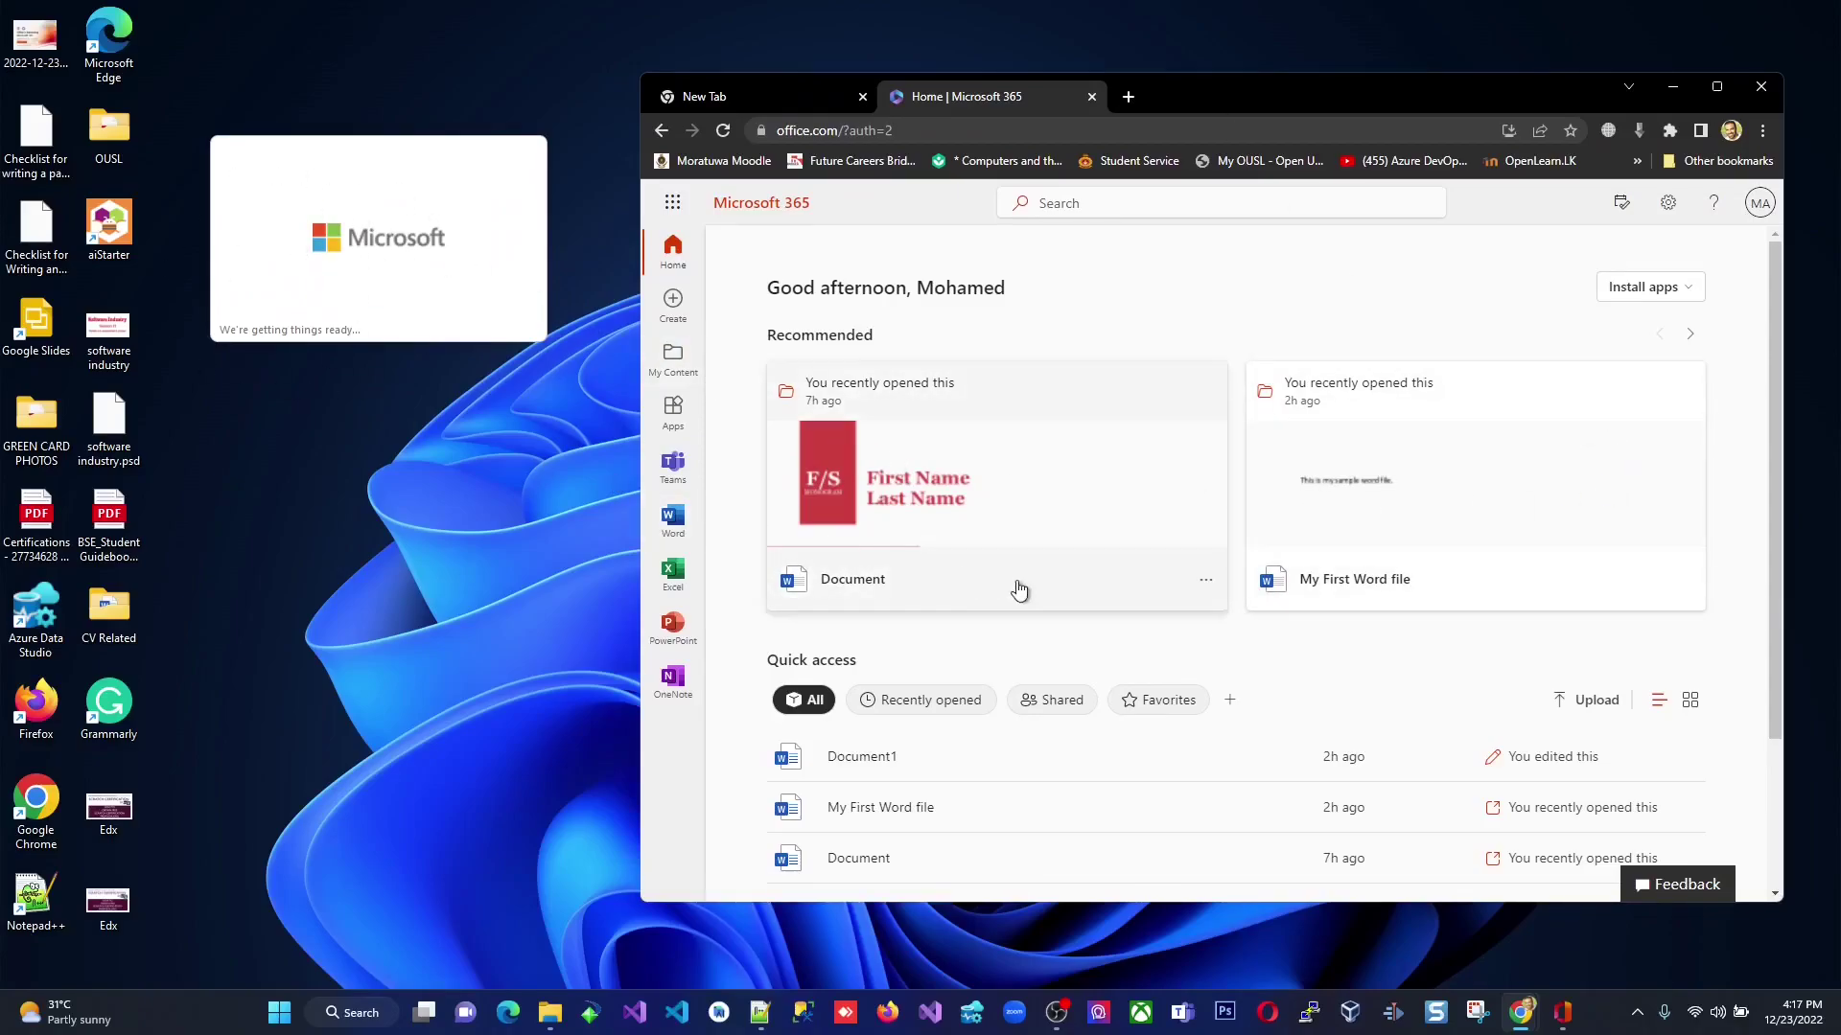
pyautogui.scroll(-2, 1436, 645)
pyautogui.scroll(2, 1435, 644)
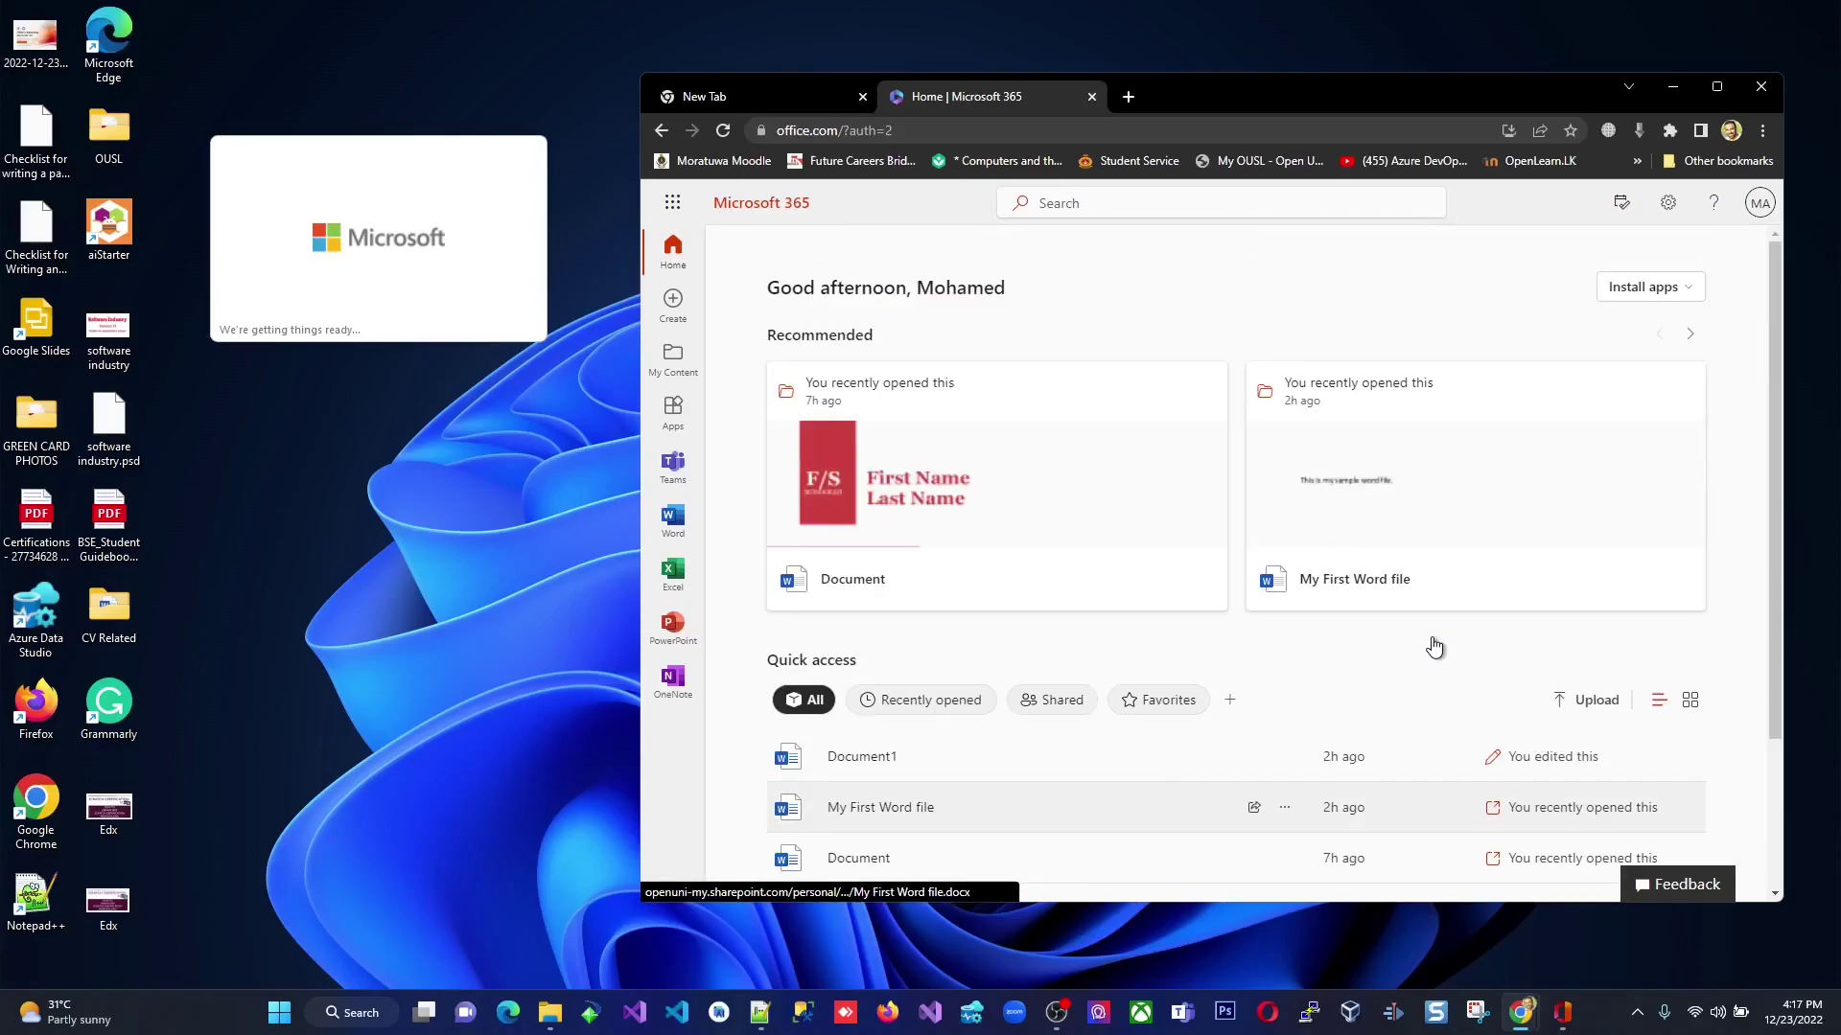
# Browse Teams, the apps list and My Content, return to Home, then check the installer.
pyautogui.click(672, 466)
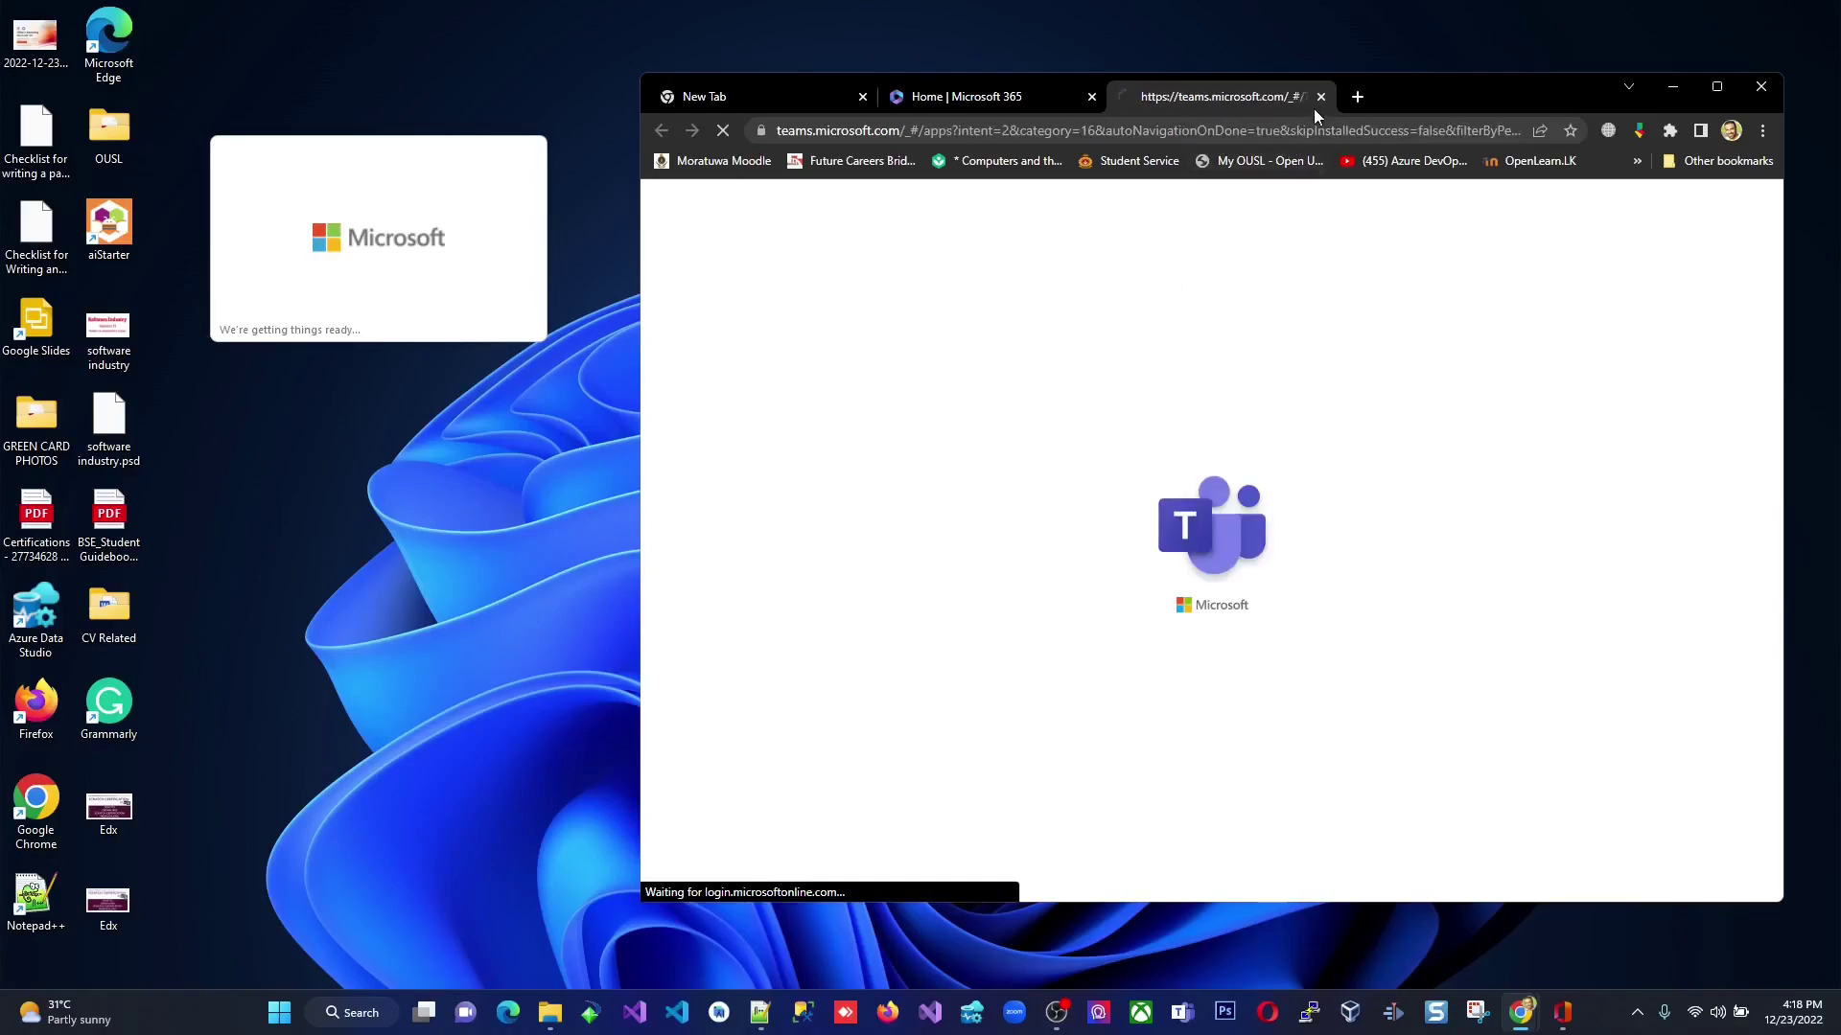
pyautogui.click(1321, 96)
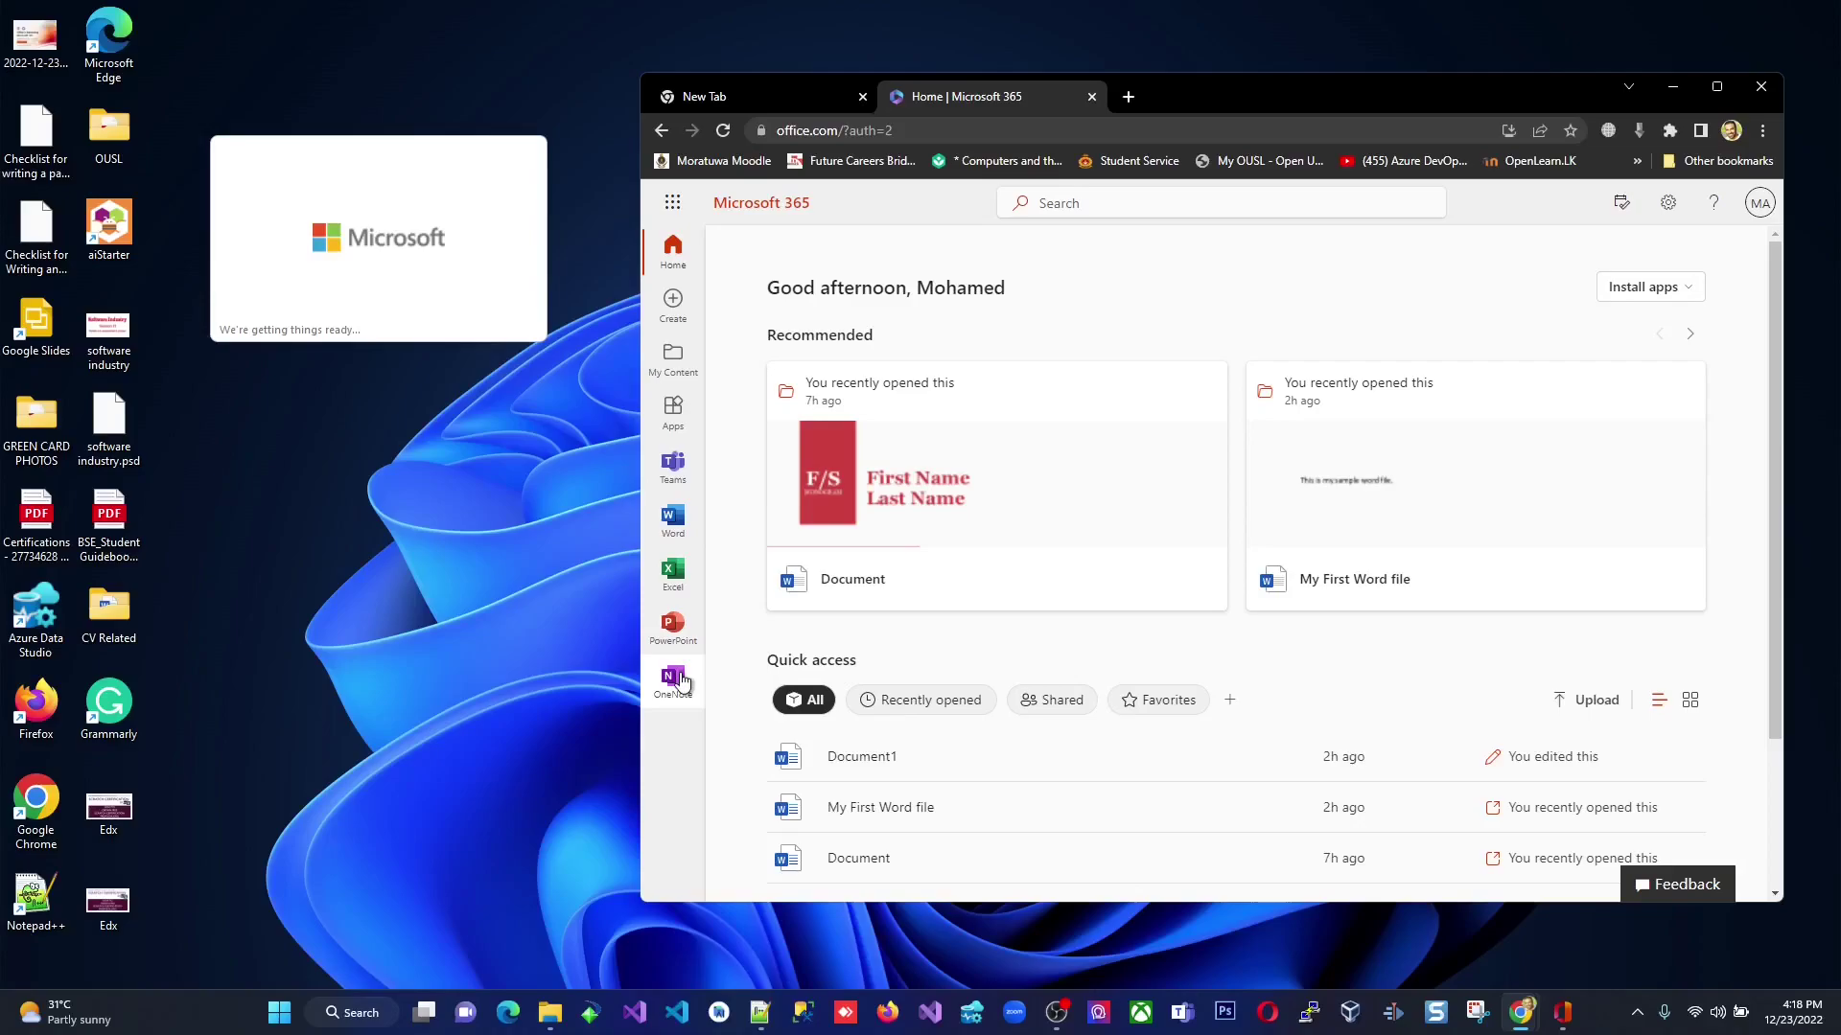
pyautogui.click(672, 410)
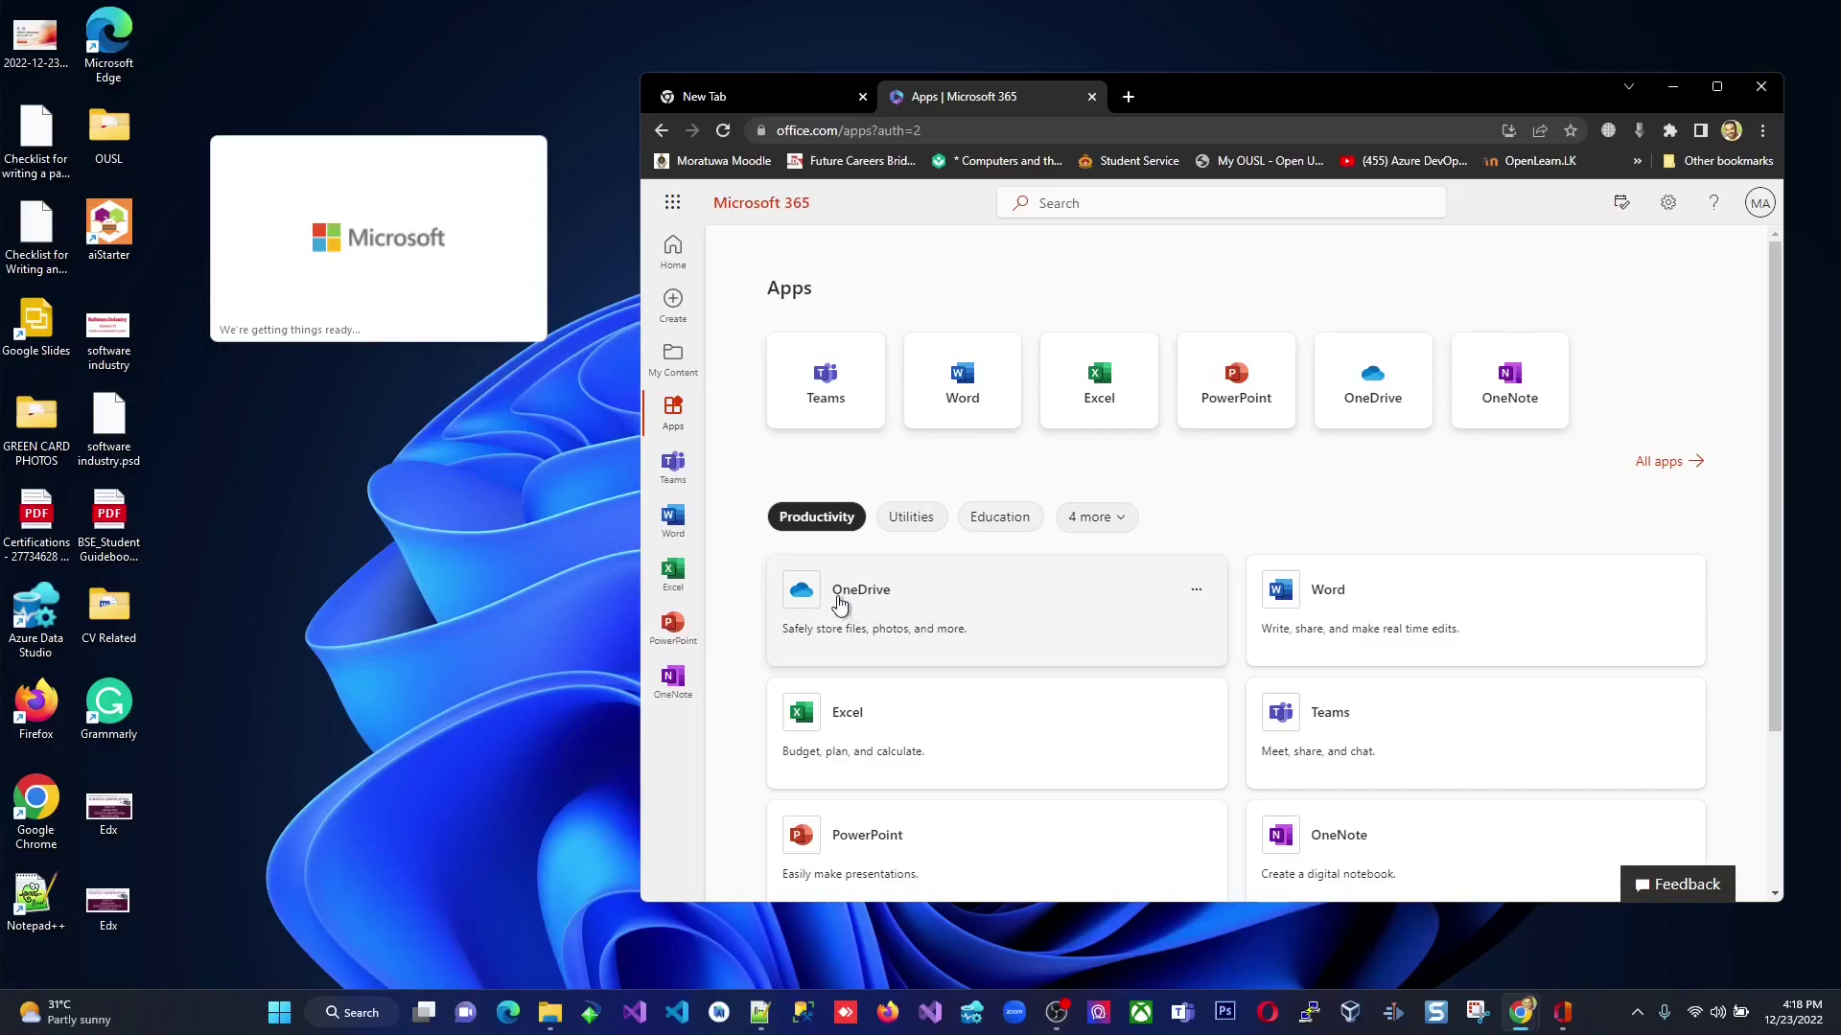
pyautogui.click(680, 376)
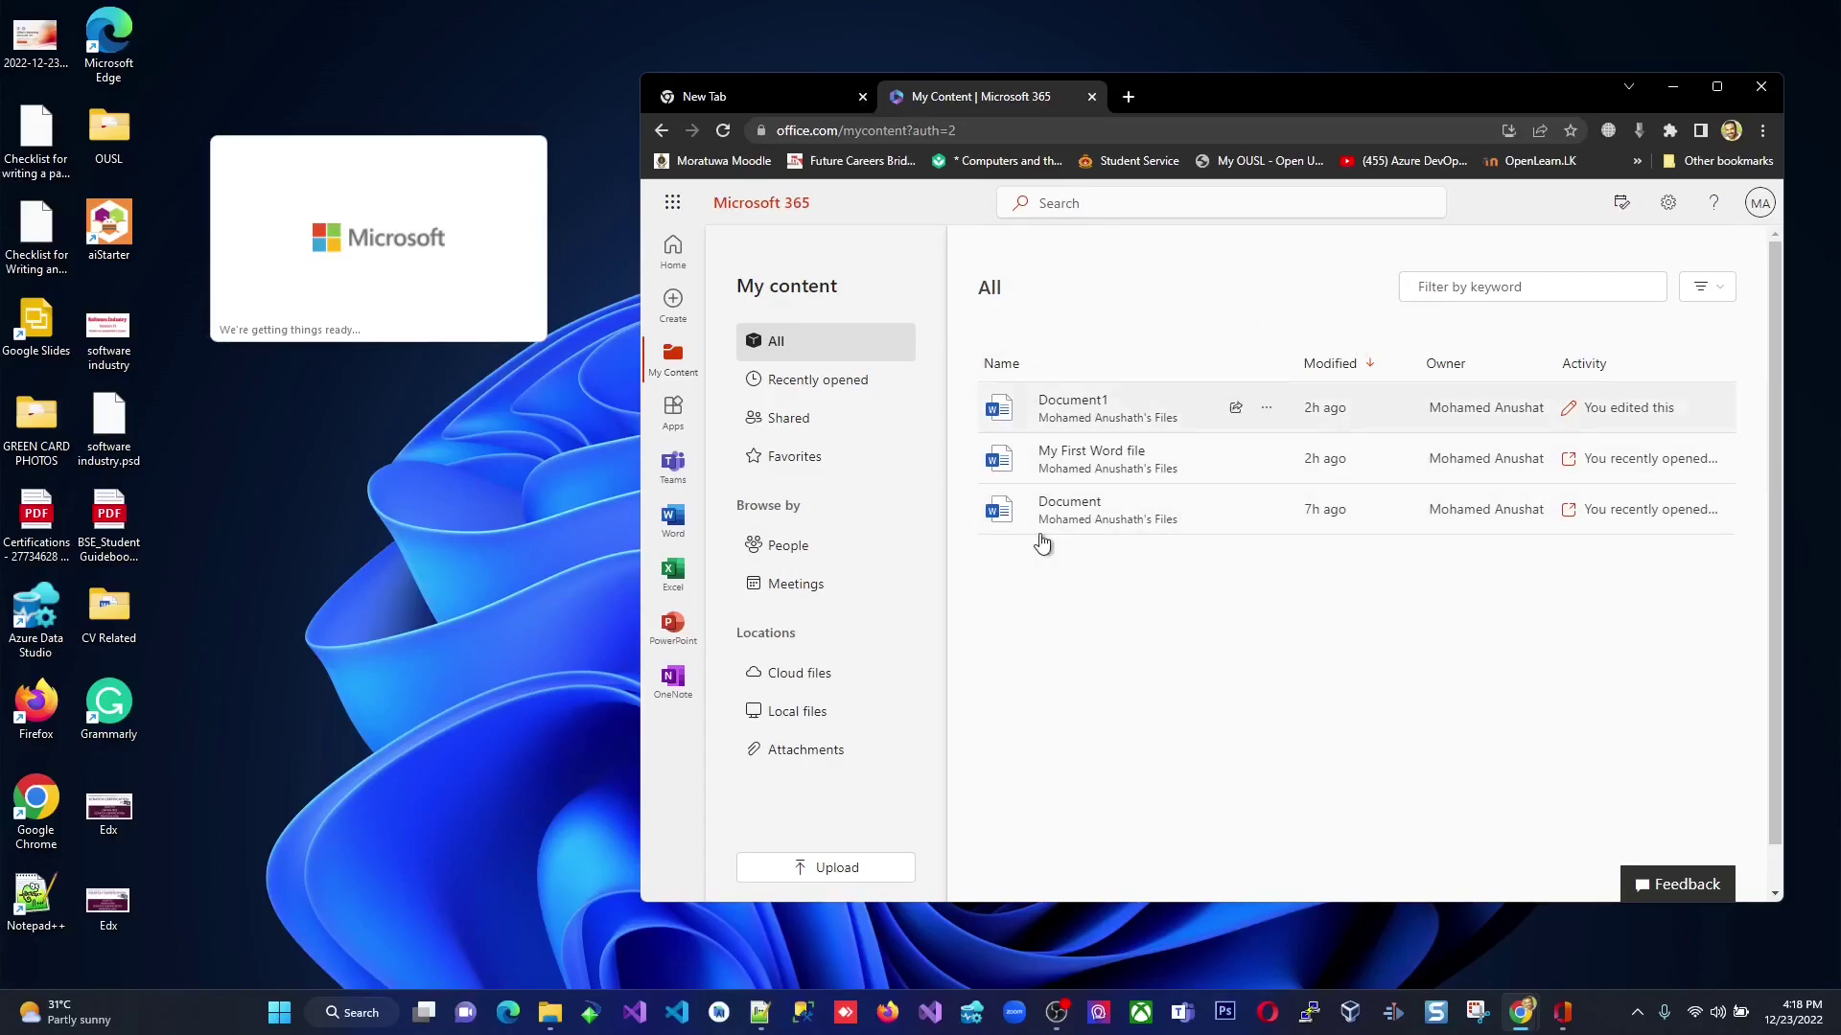
pyautogui.click(673, 269)
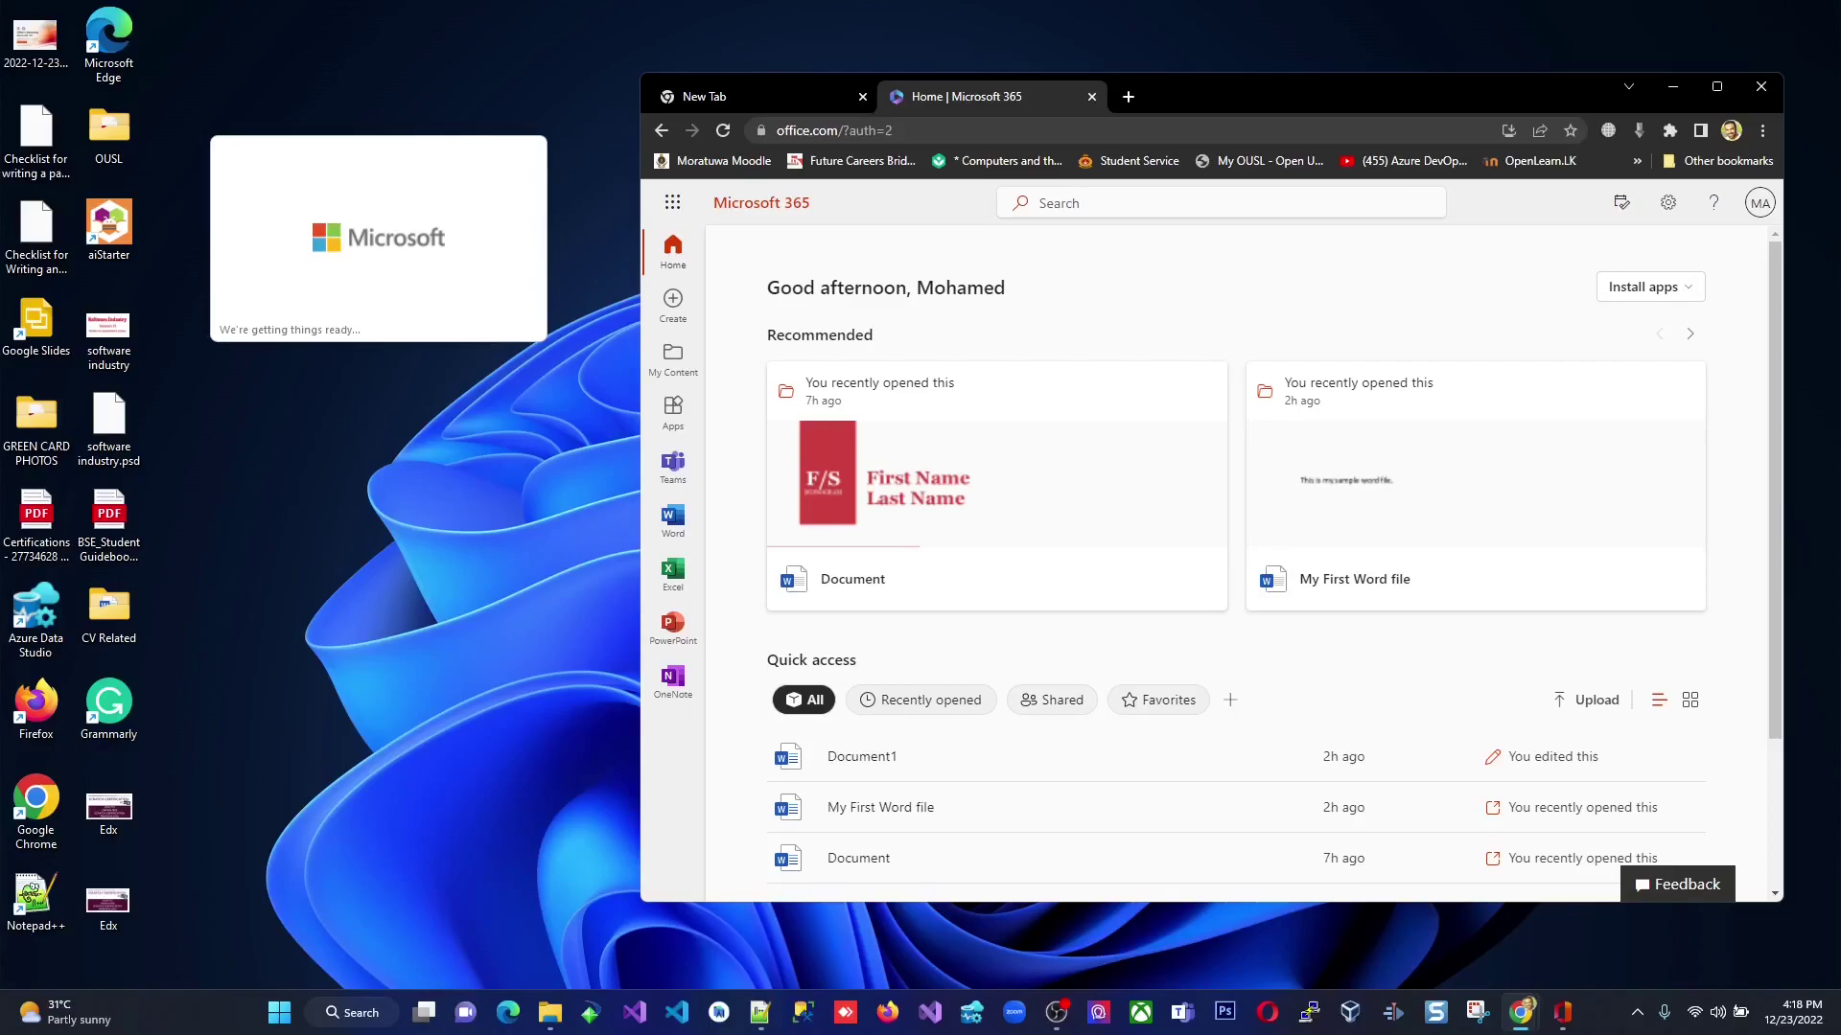
pyautogui.click(1056, 1012)
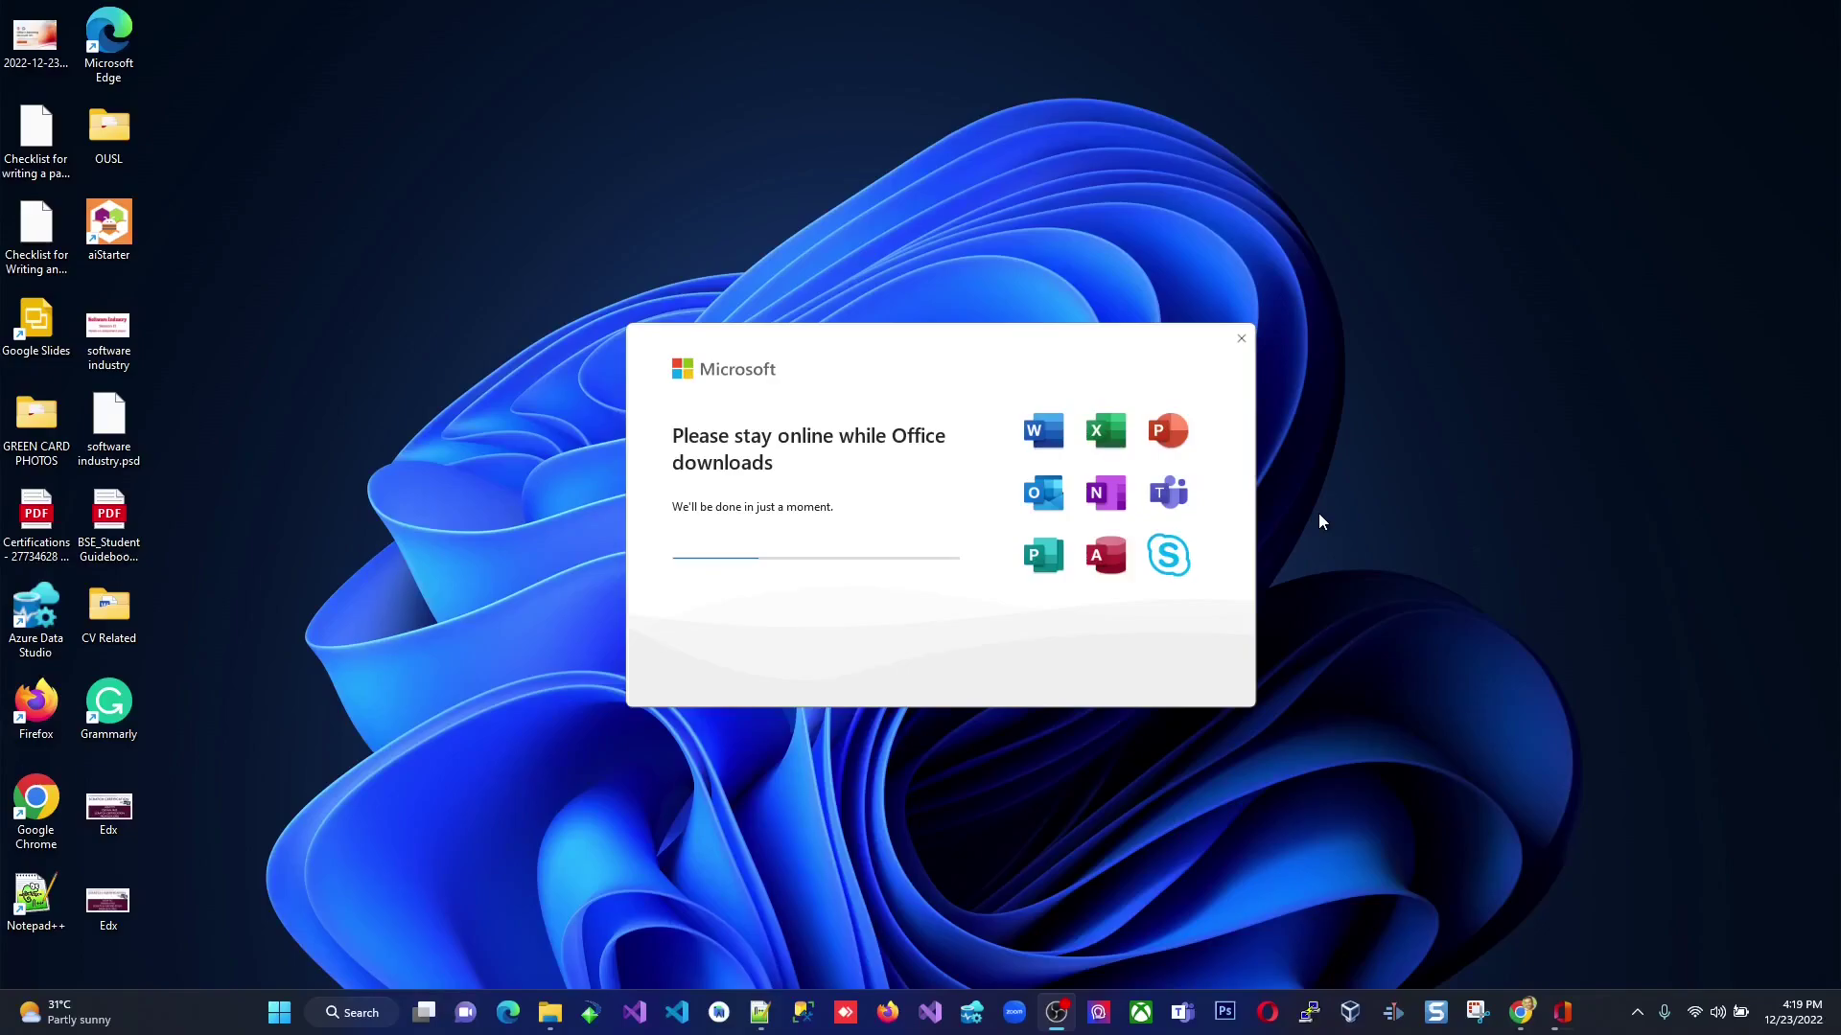
# Reposition the installer dialog while Office downloads until it reports You're all set!
pyautogui.moveTo(945, 347); pyautogui.dragTo(920, 405)
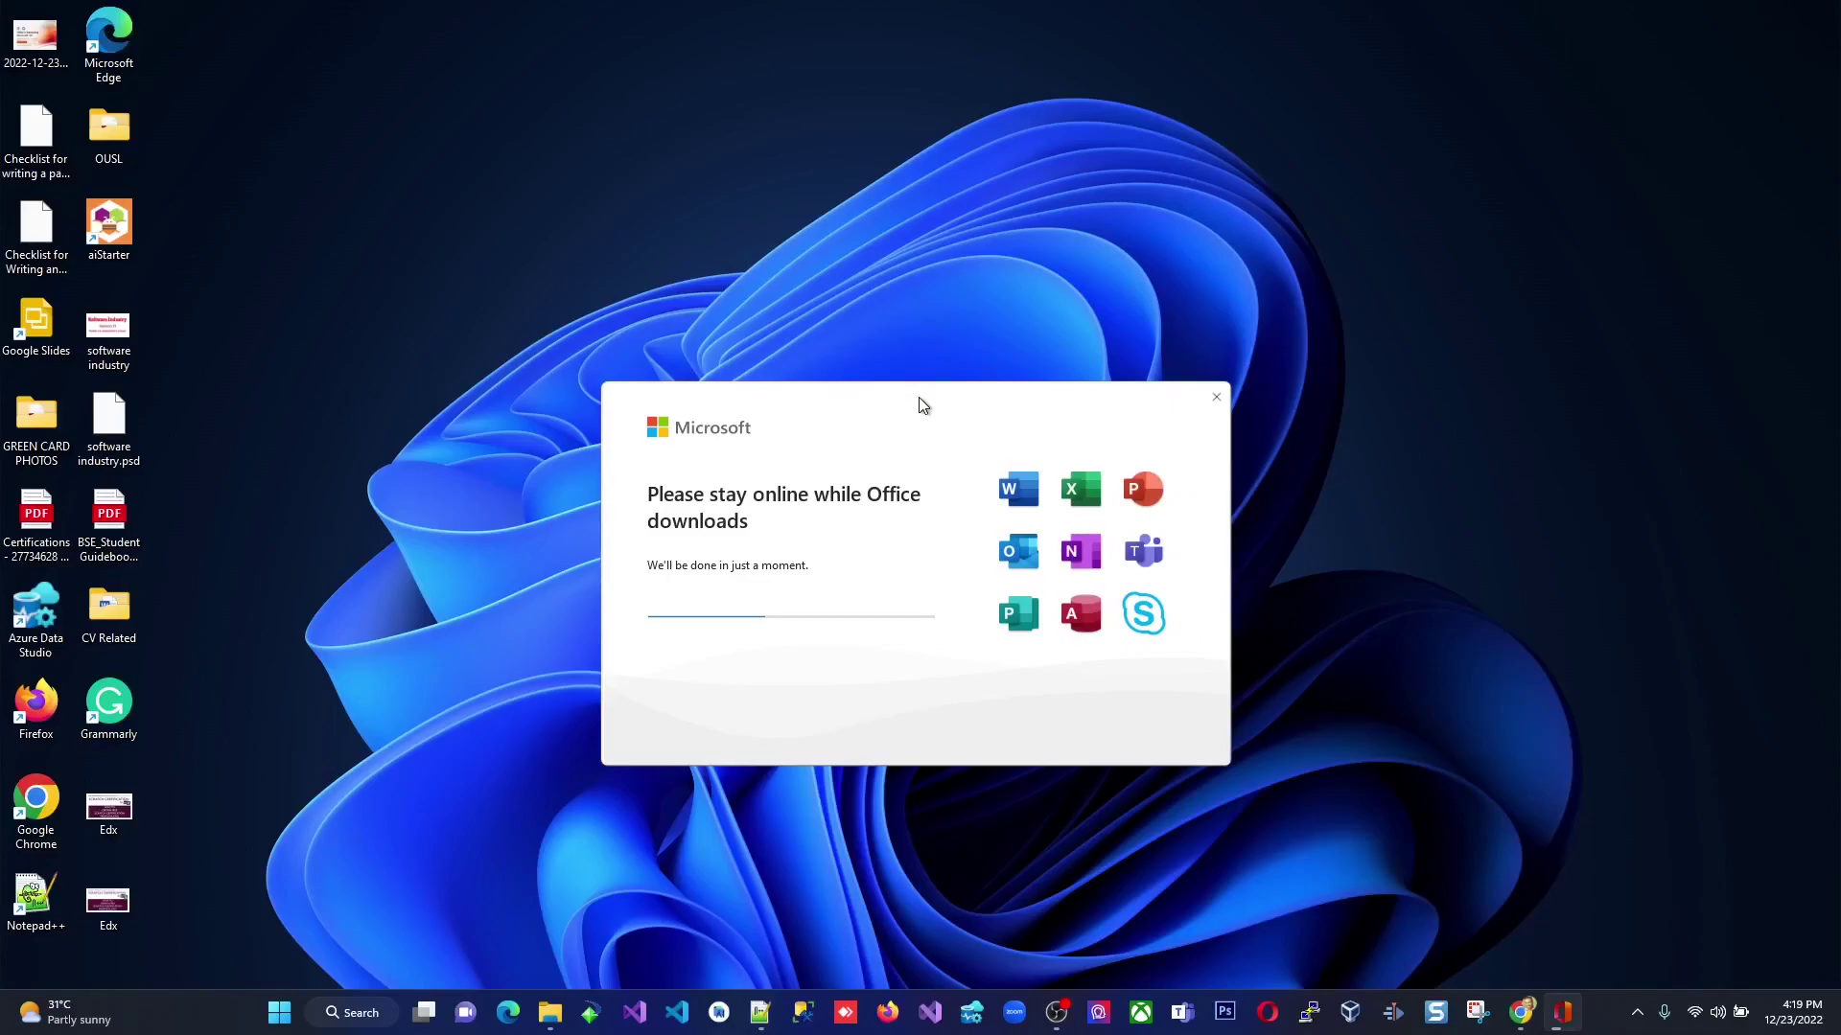
pyautogui.moveTo(920, 406); pyautogui.dragTo(987, 346)
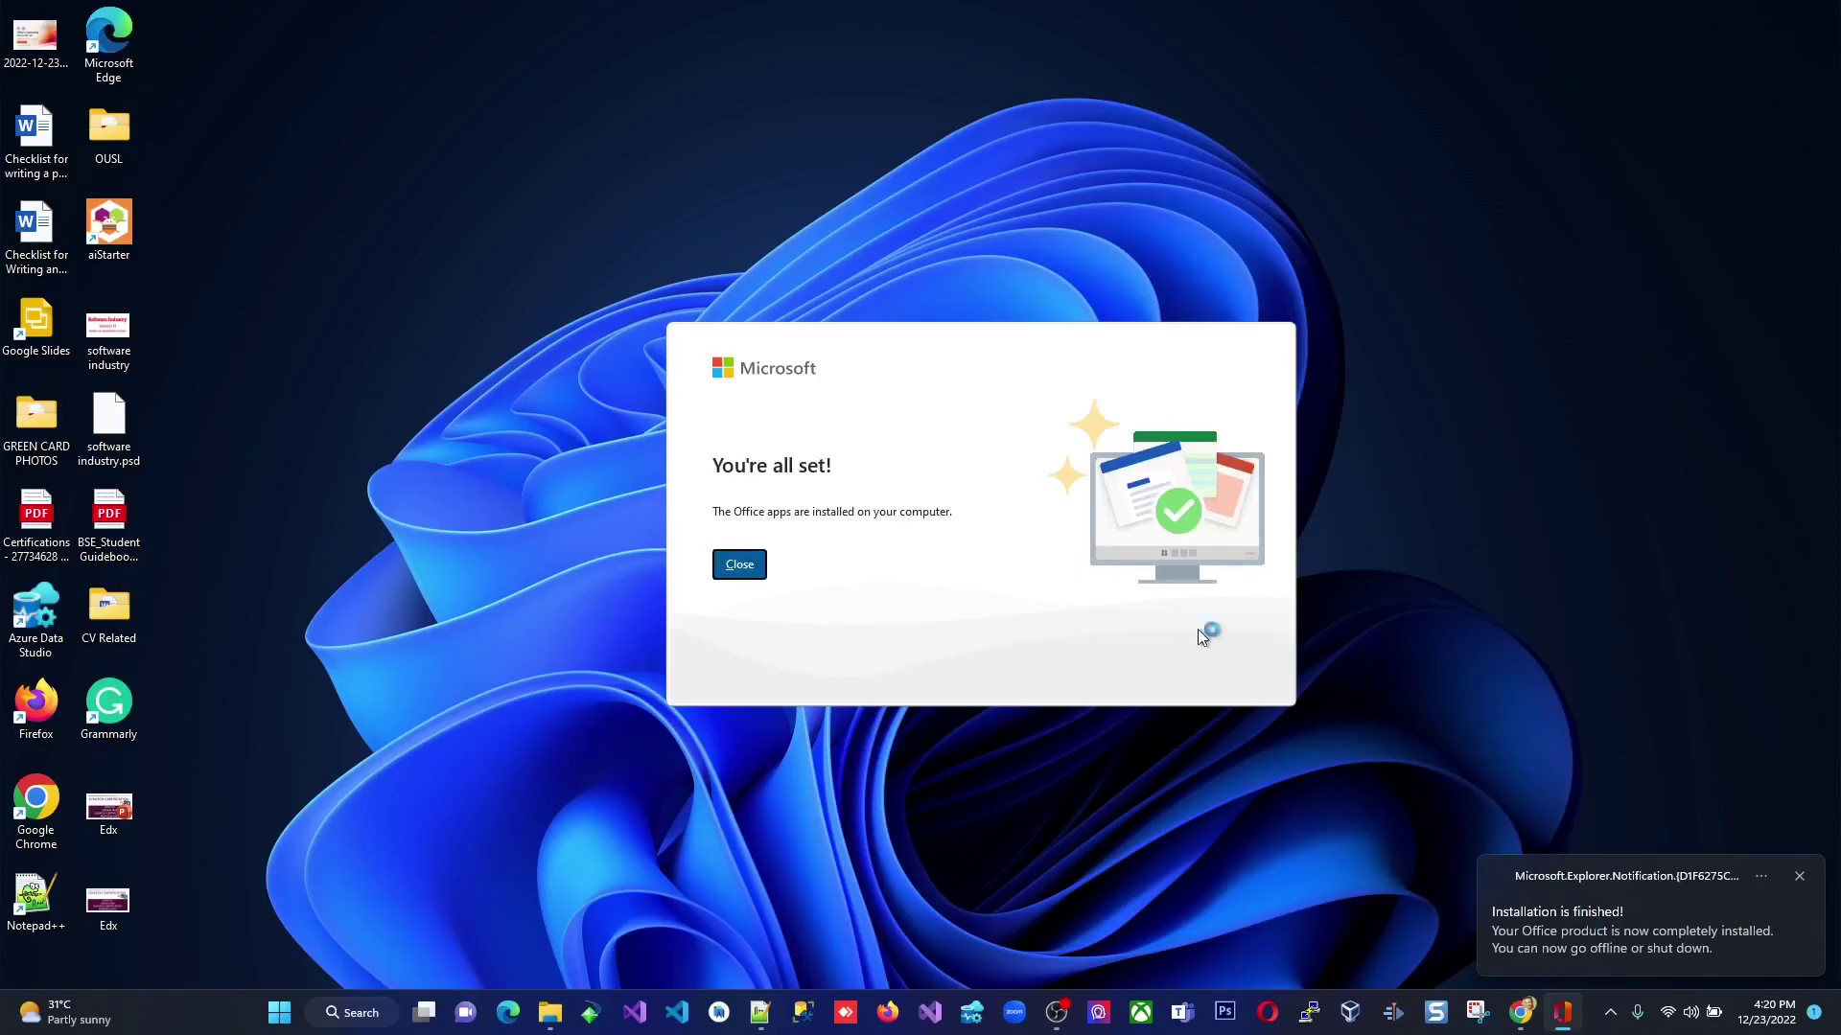
# Dismiss the finished installer and its notification, then launch Word from a Start menu search.
pyautogui.click(732, 568)
pyautogui.click(1800, 876)
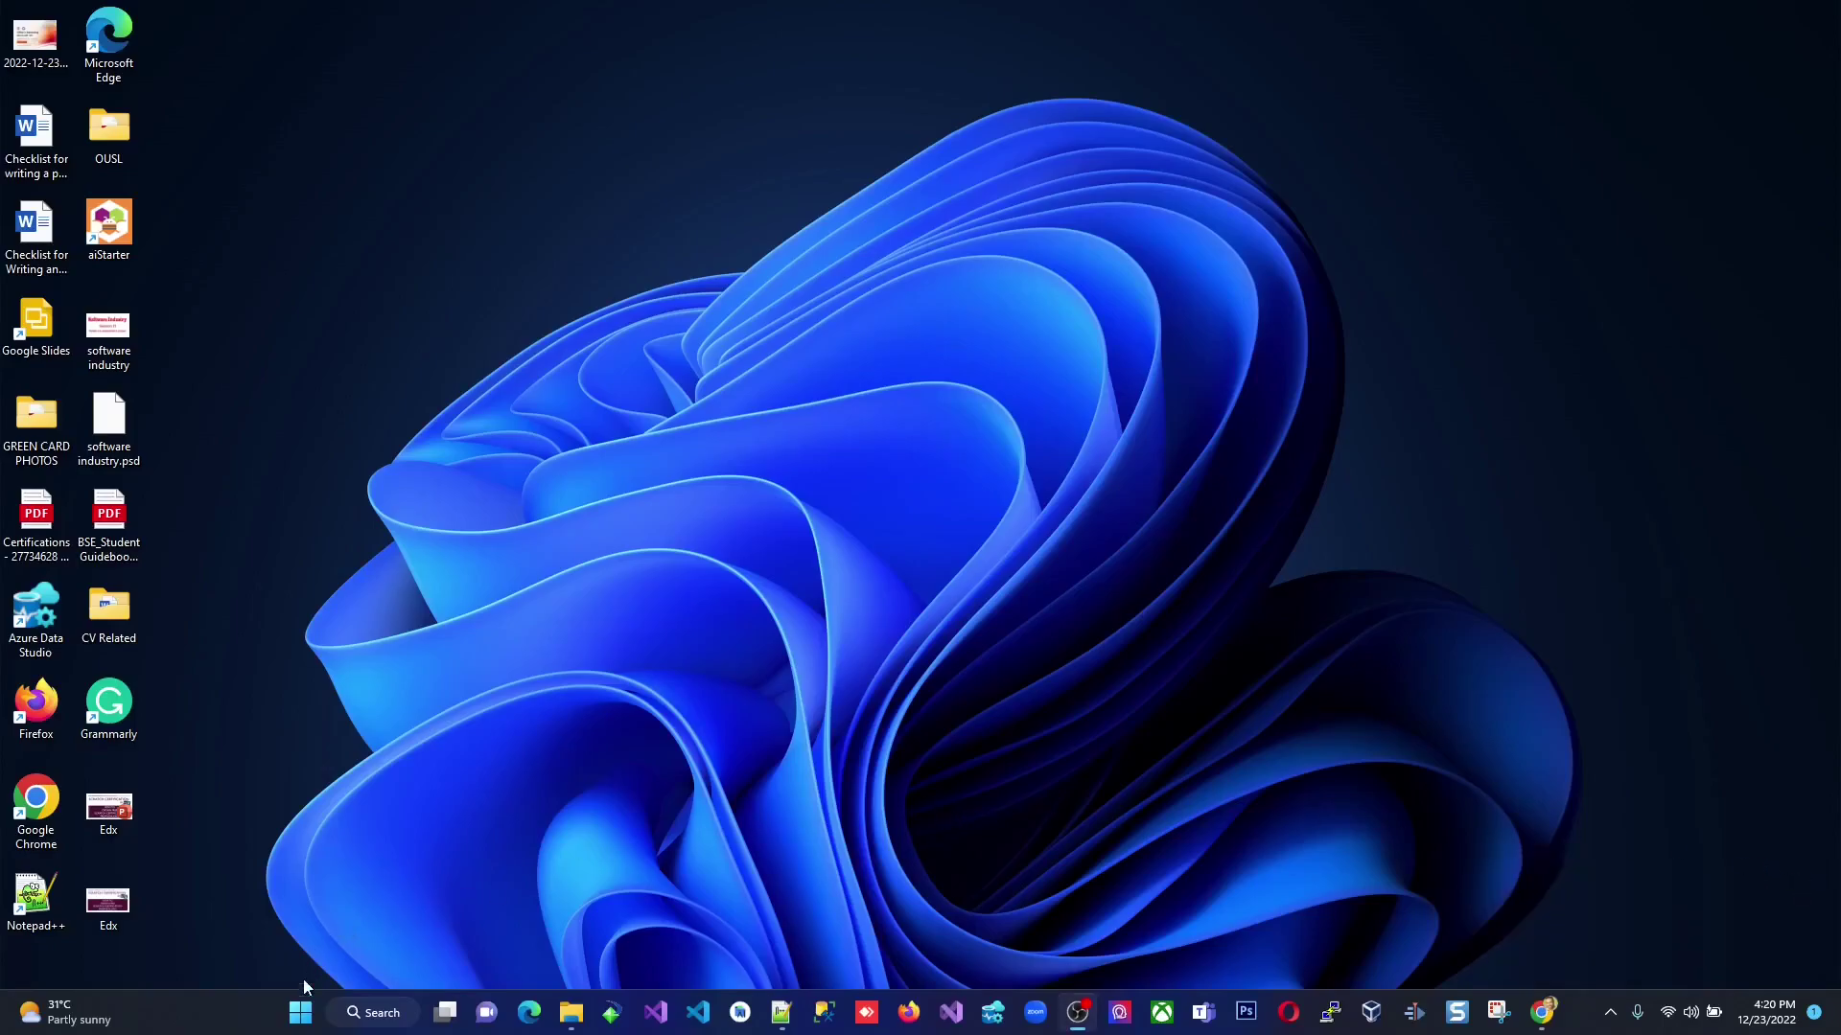
pyautogui.click(301, 1024)
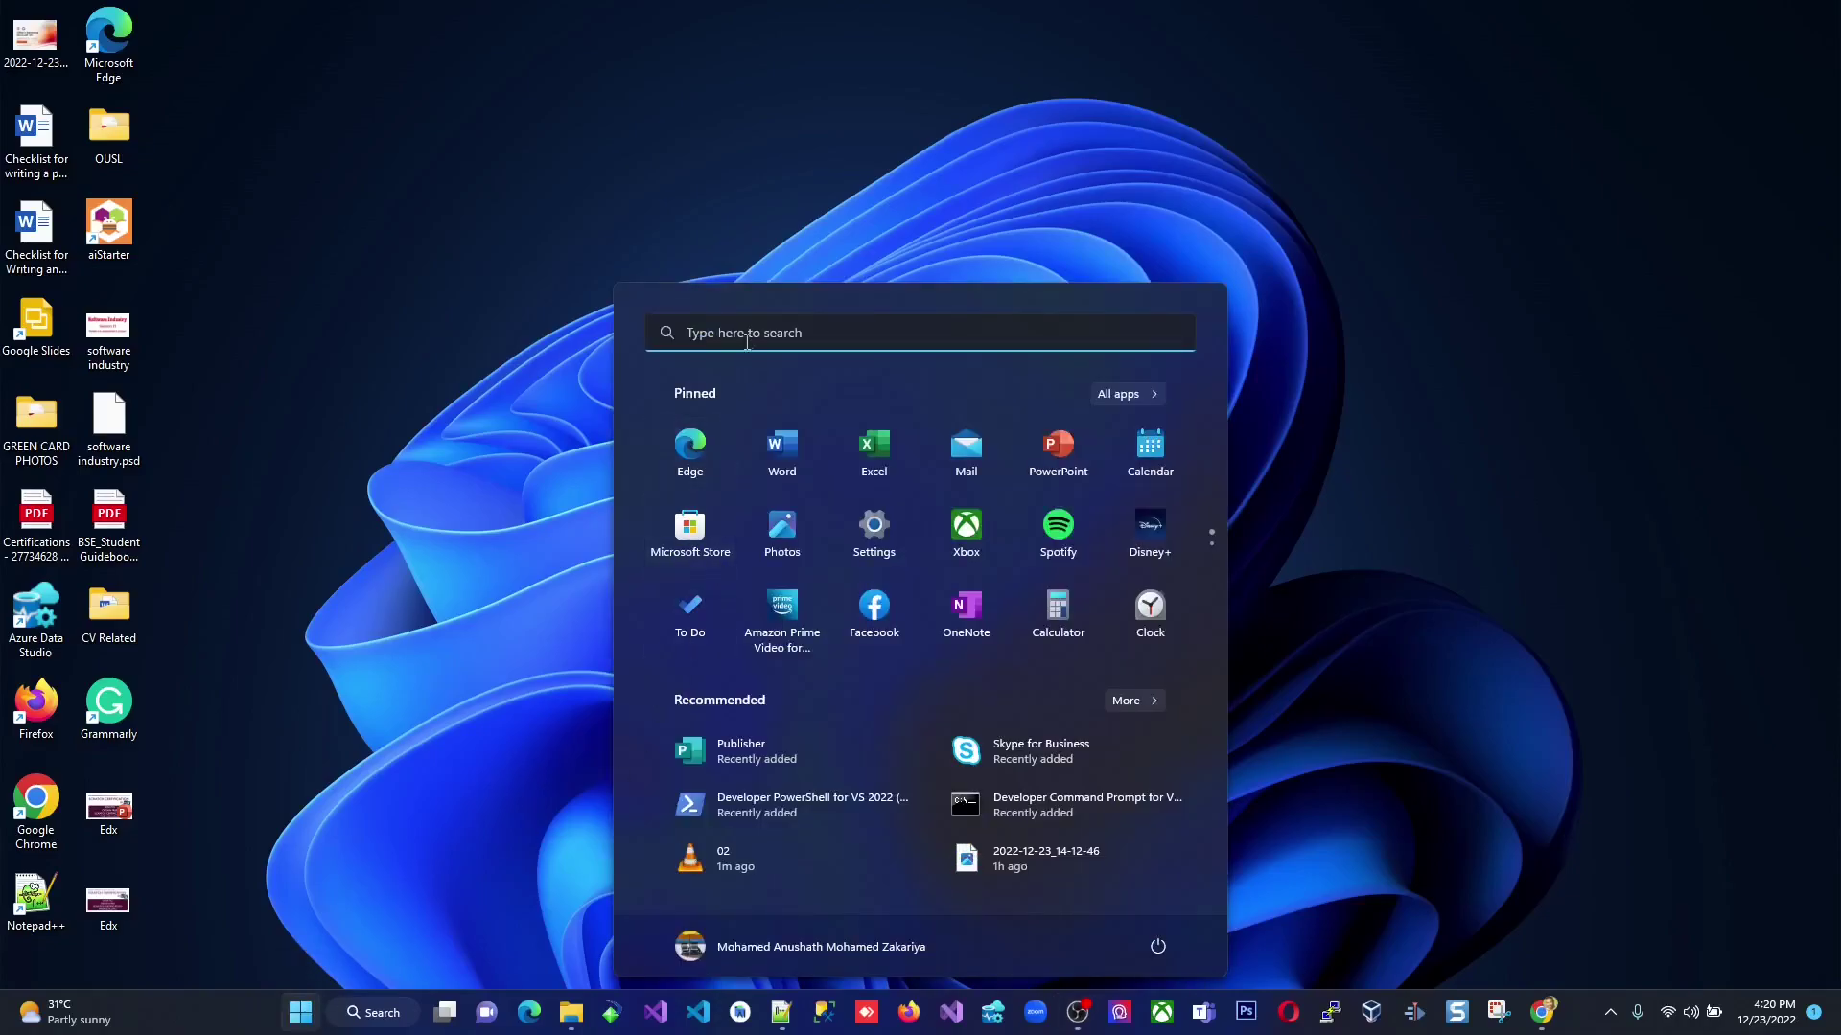
pyautogui.click(748, 336)
pyautogui.write('word')
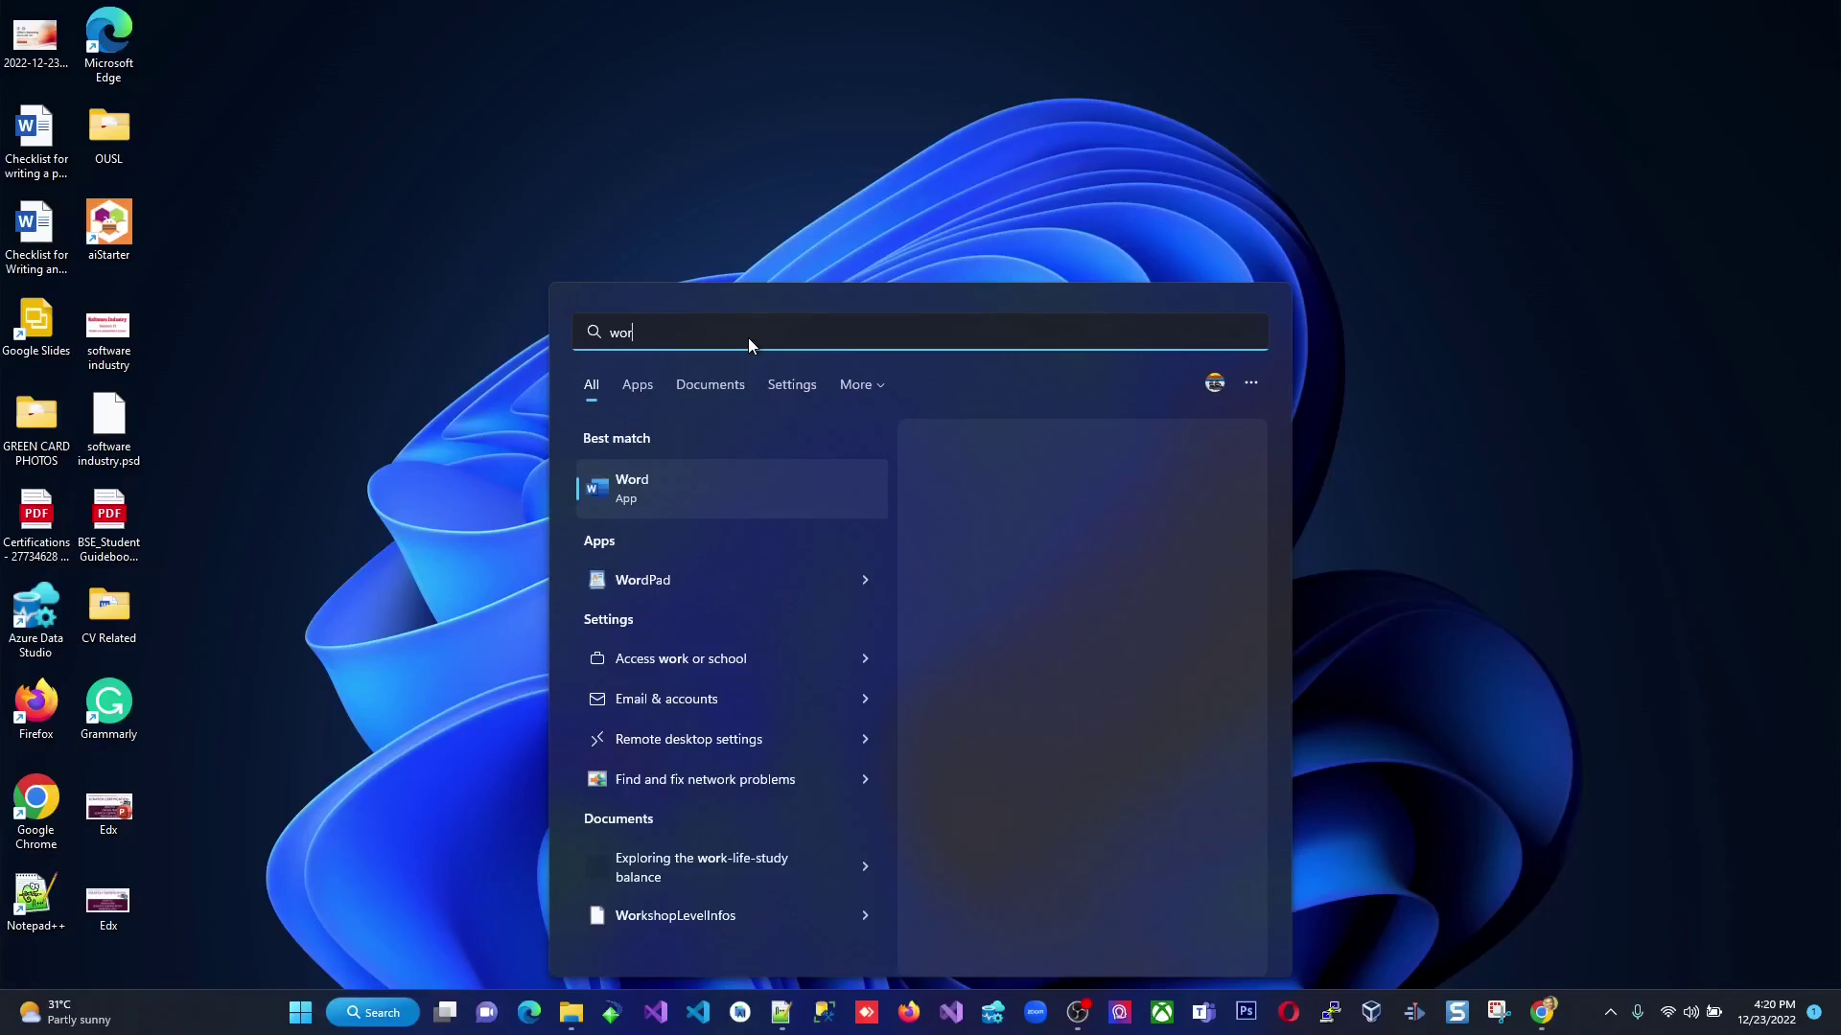
pyautogui.press('BackSpace')
pyautogui.press('BackSpace')
pyautogui.press('BackSpace')
pyautogui.press('BackSpace')
pyautogui.write('excel')
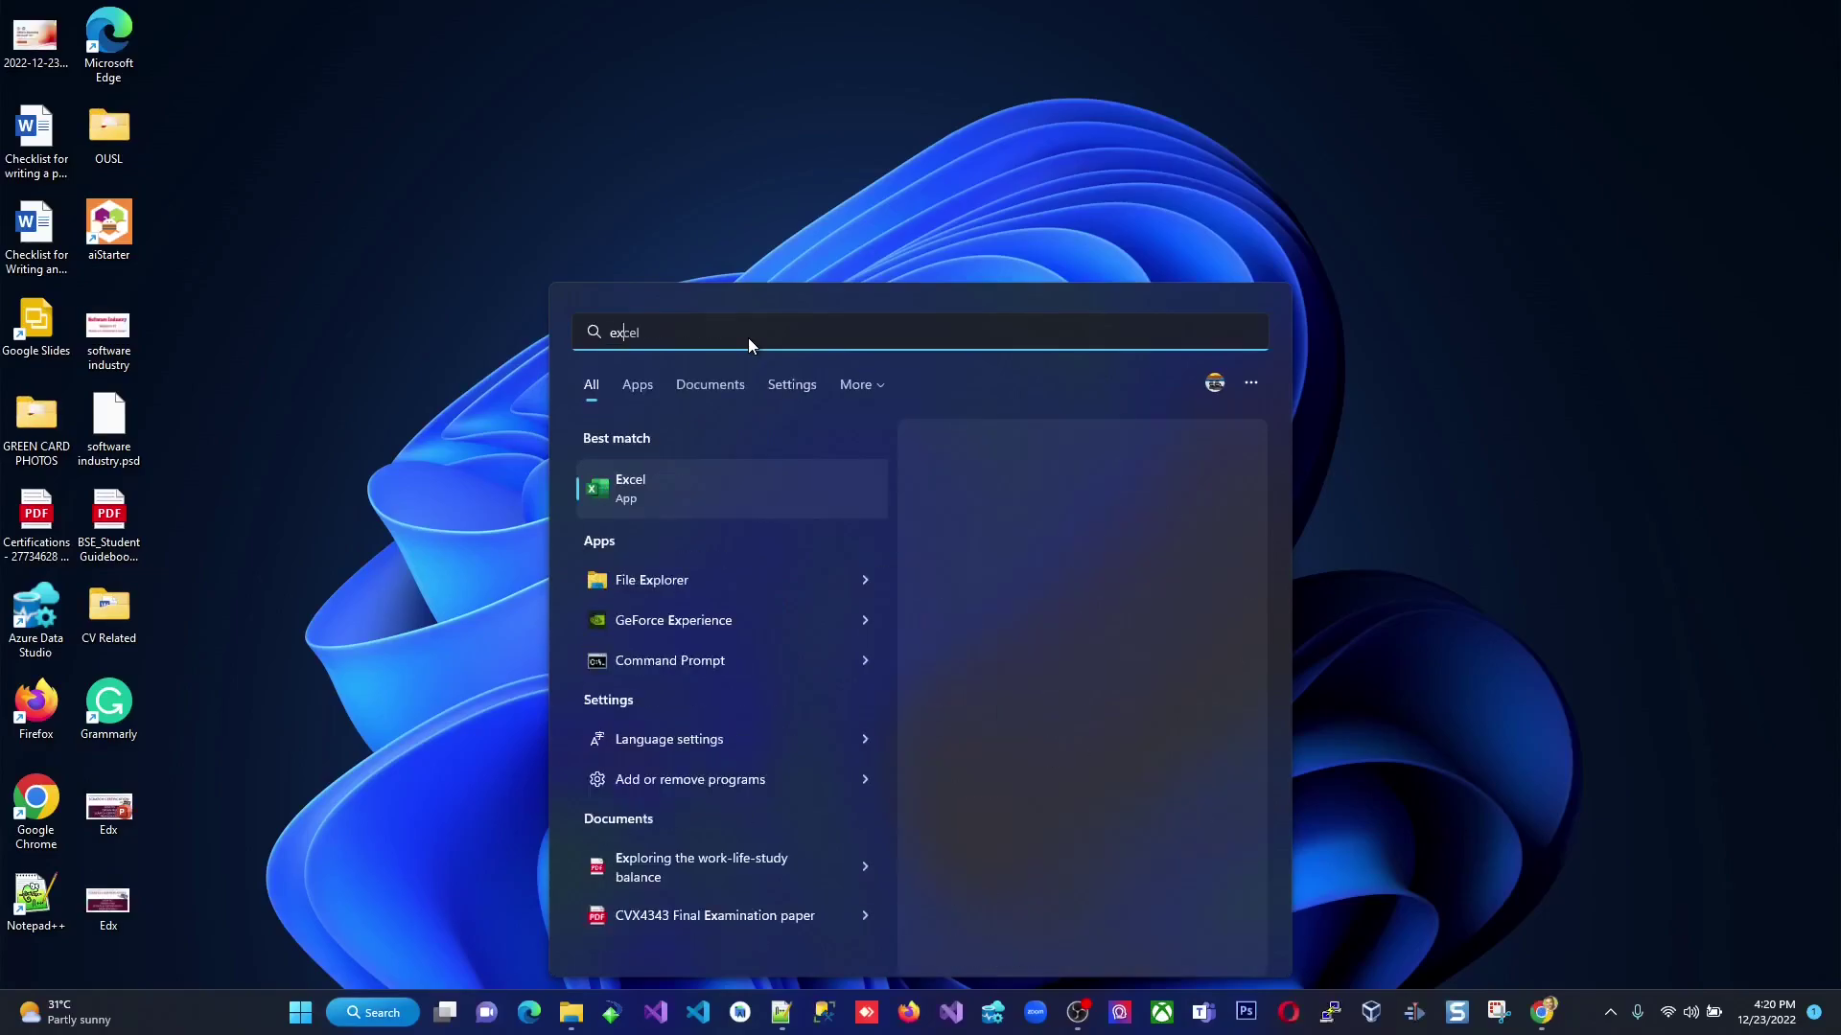
pyautogui.press('BackSpace')
pyautogui.press('BackSpace')
pyautogui.press('BackSpace')
pyautogui.press('BackSpace')
pyautogui.write('work')
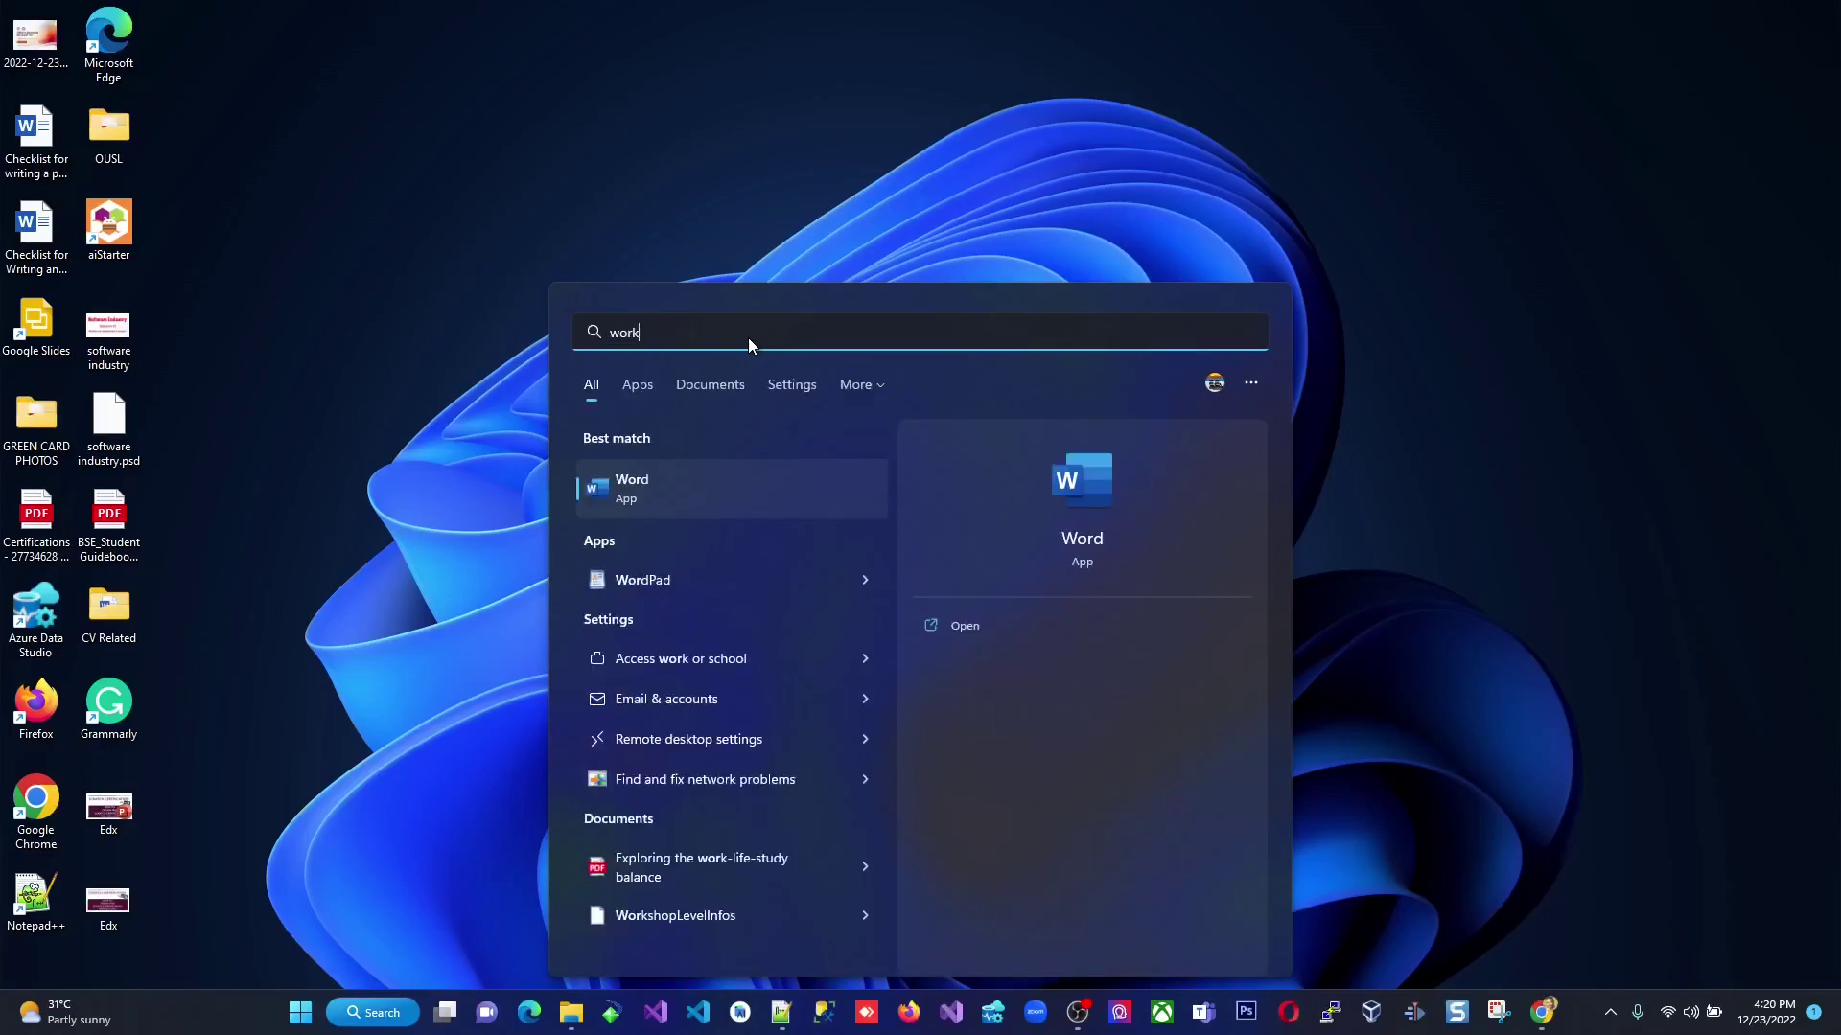
pyautogui.press('Return')
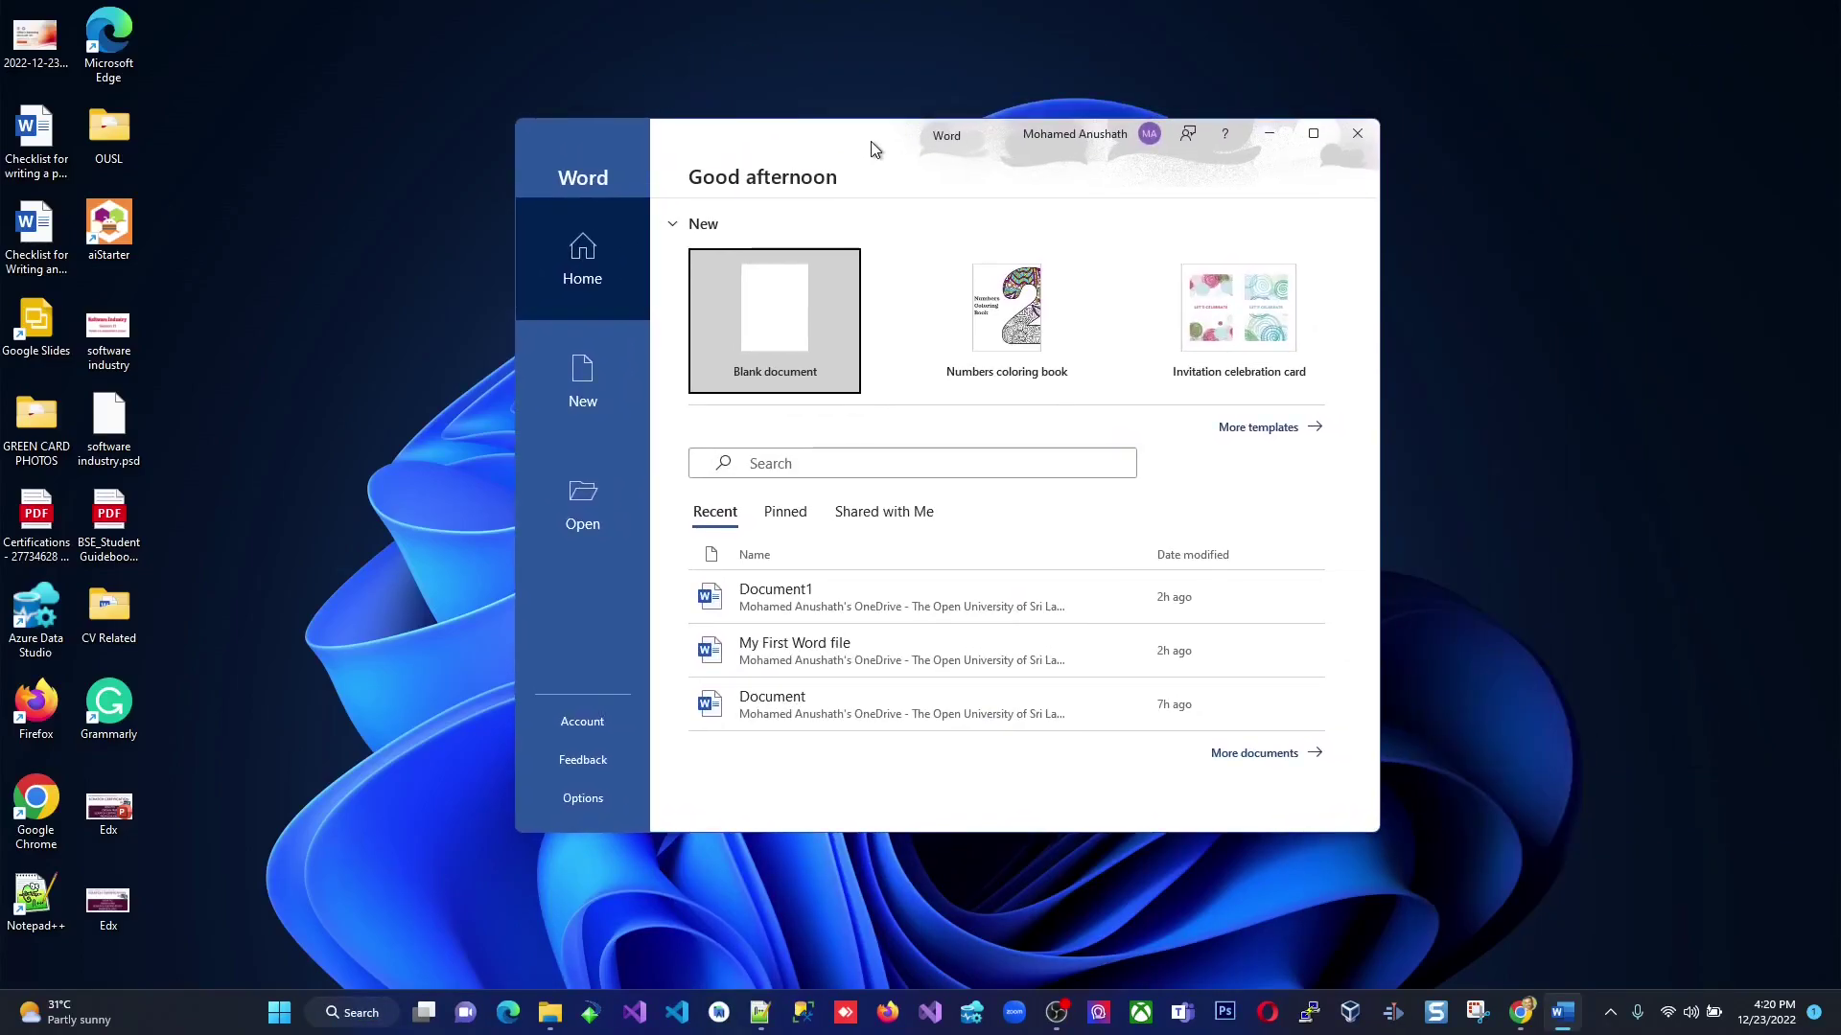
# Maximize Word's start screen and confirm which school account is signed in.
pyautogui.doubleClick(872, 141)
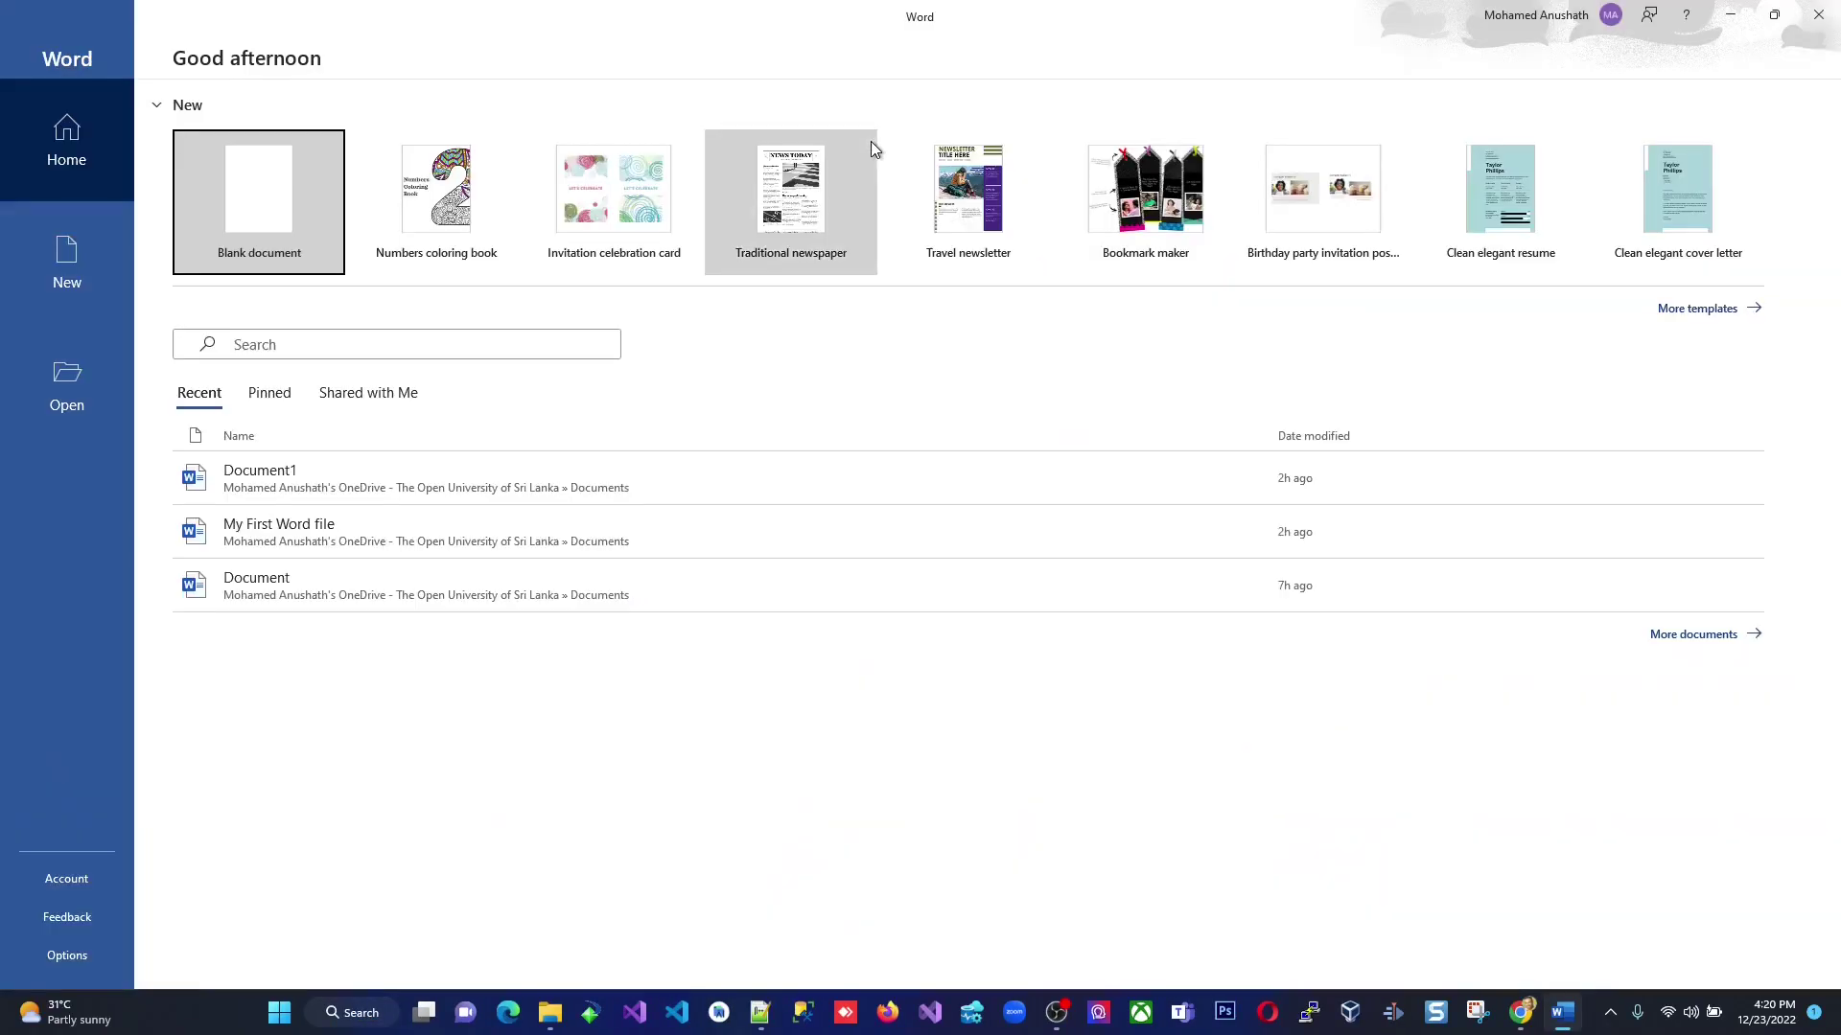
pyautogui.click(1581, 19)
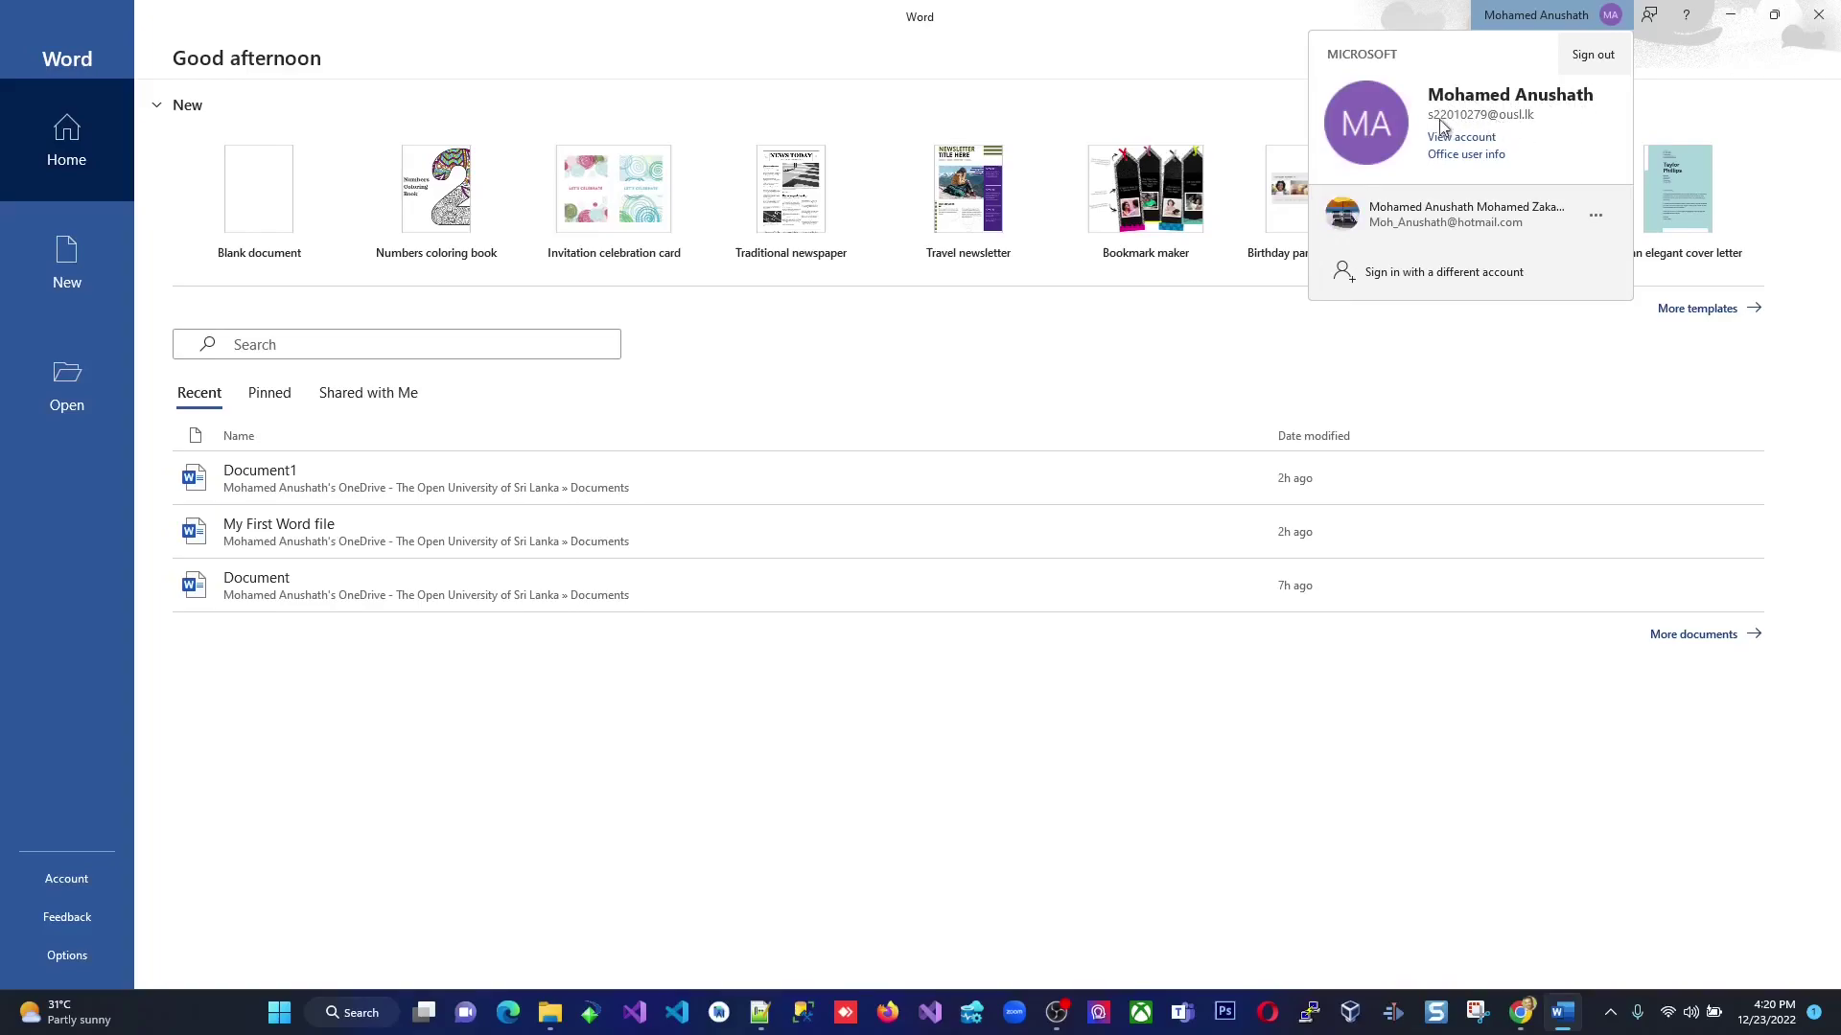
pyautogui.click(1770, 122)
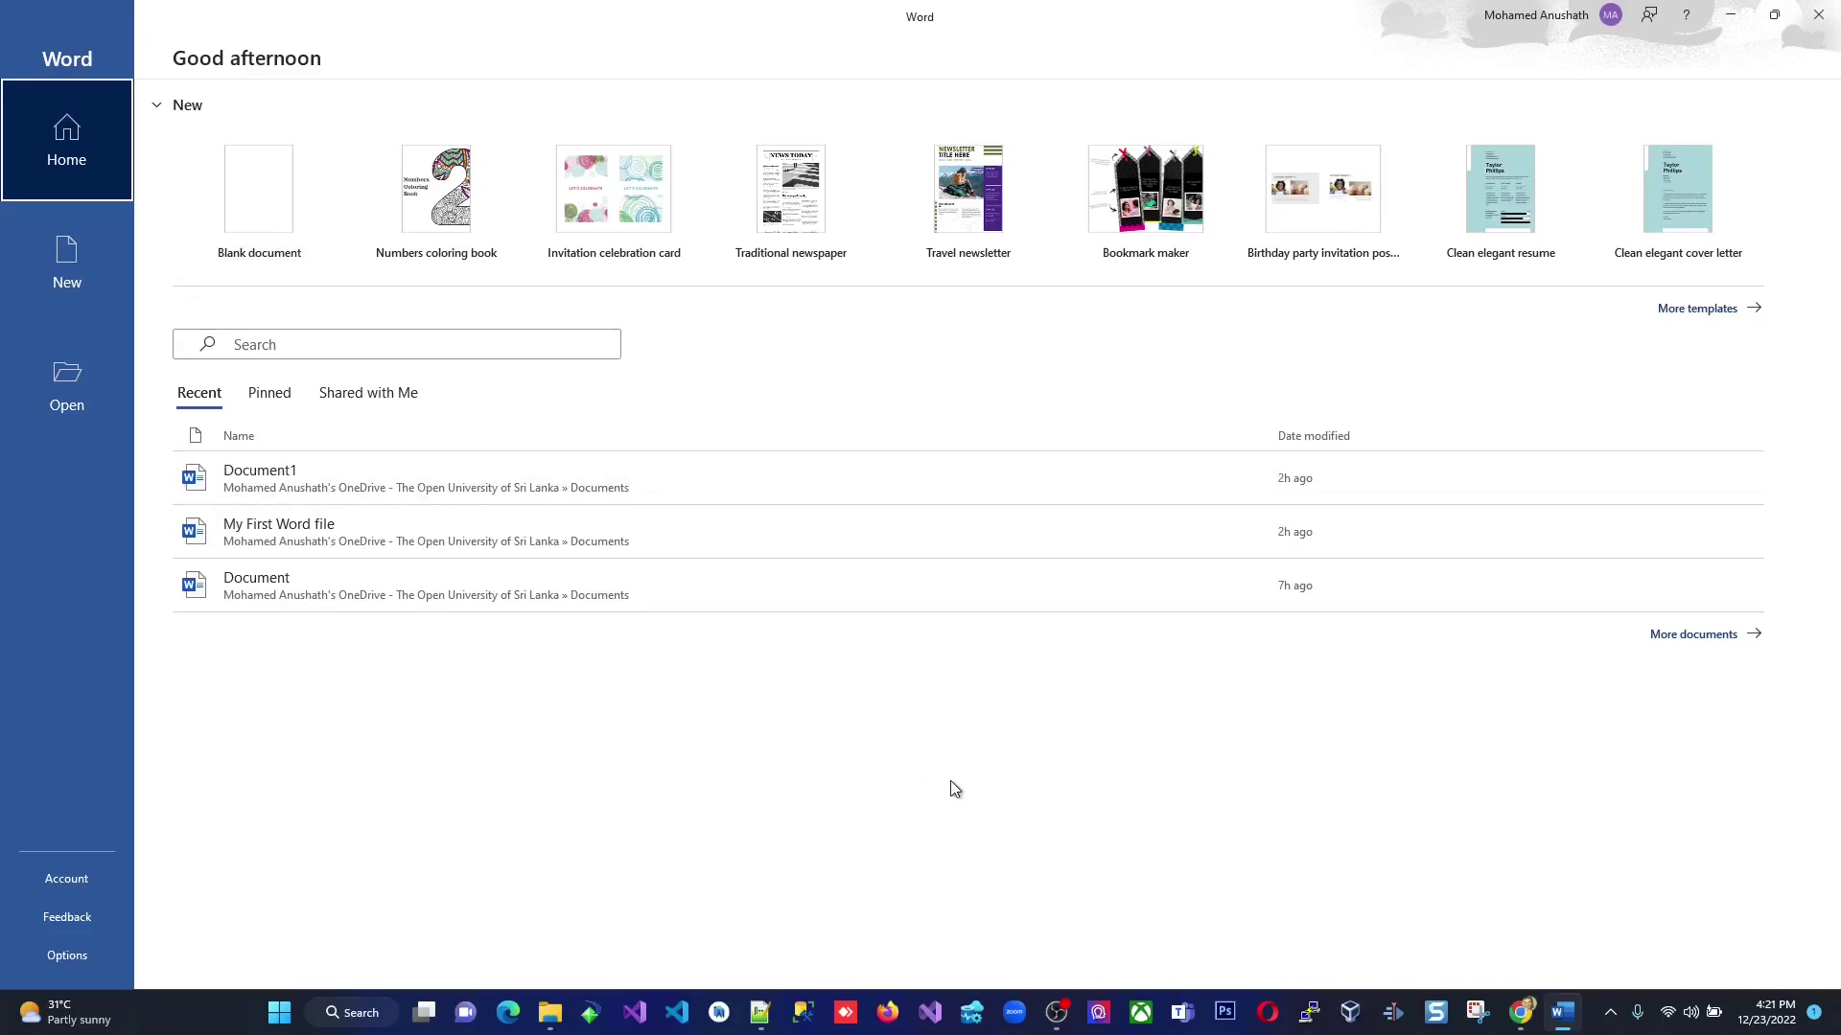
# Place Word on the left and resize the Microsoft 365 browser window to fill the right.
pyautogui.click(1773, 15)
pyautogui.moveTo(863, 135); pyautogui.dragTo(357, 94)
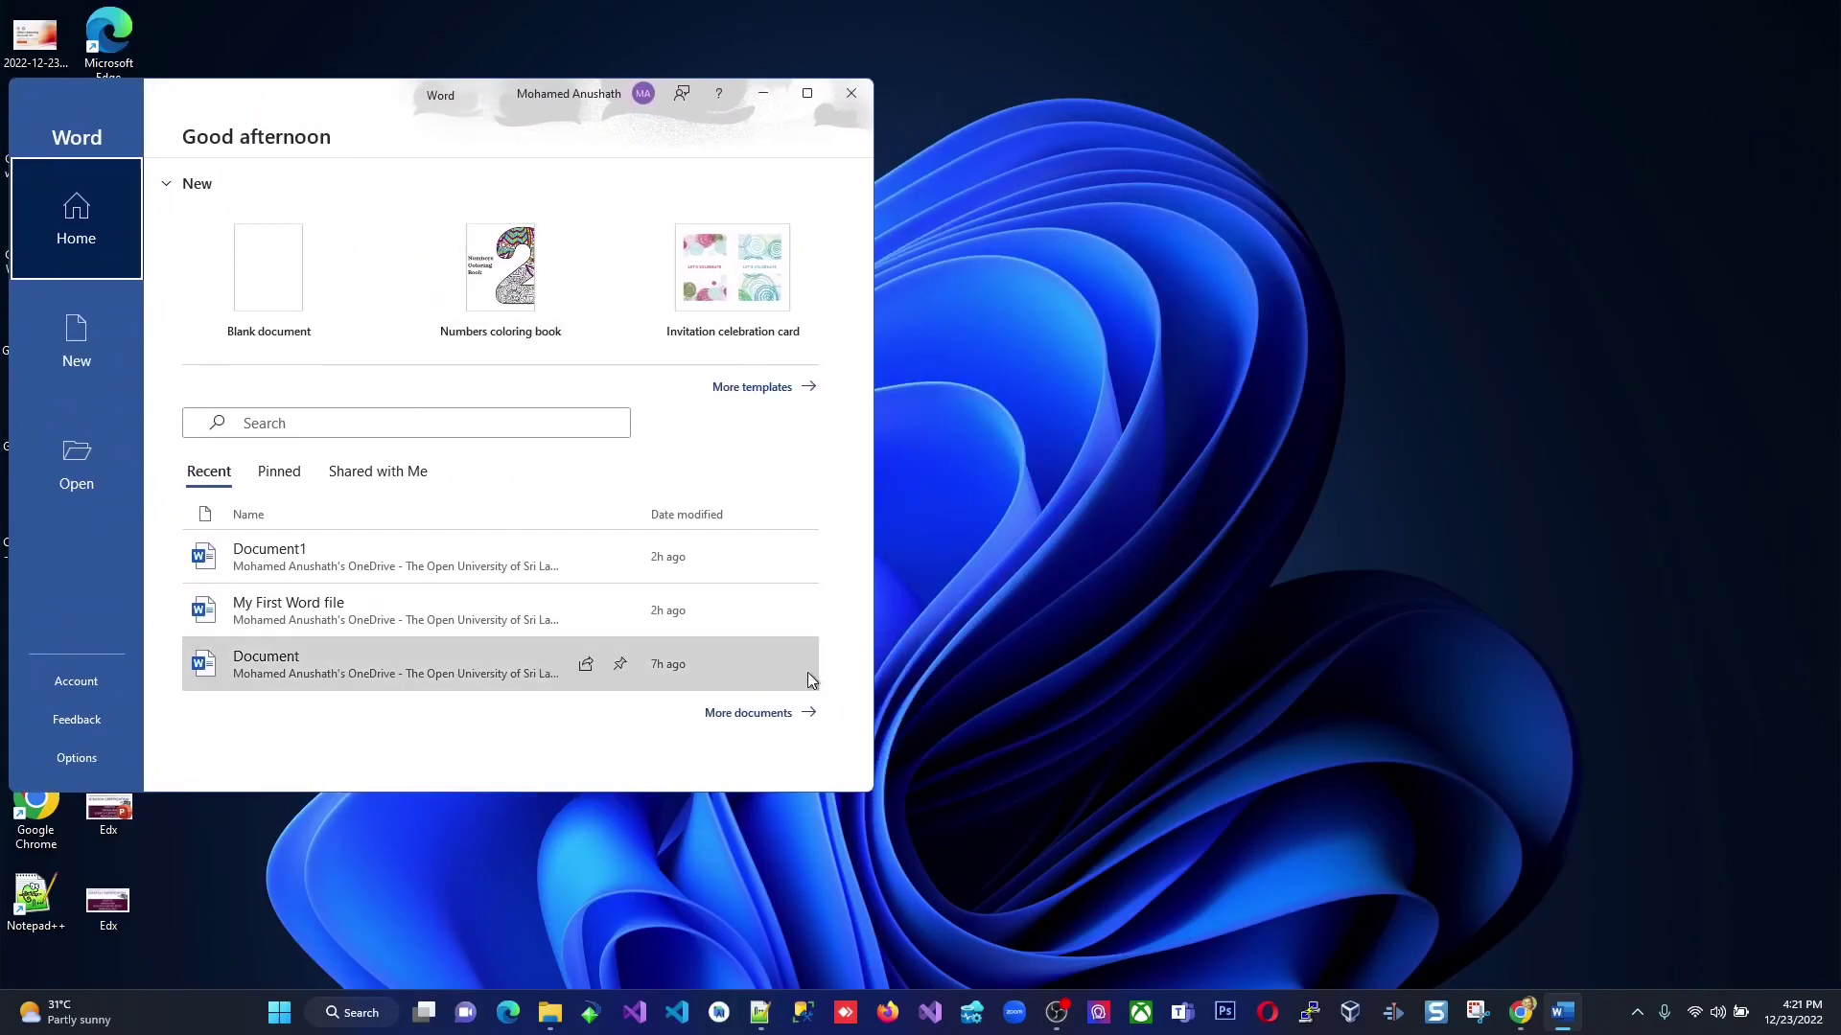
pyautogui.click(1521, 1013)
pyautogui.click(1447, 917)
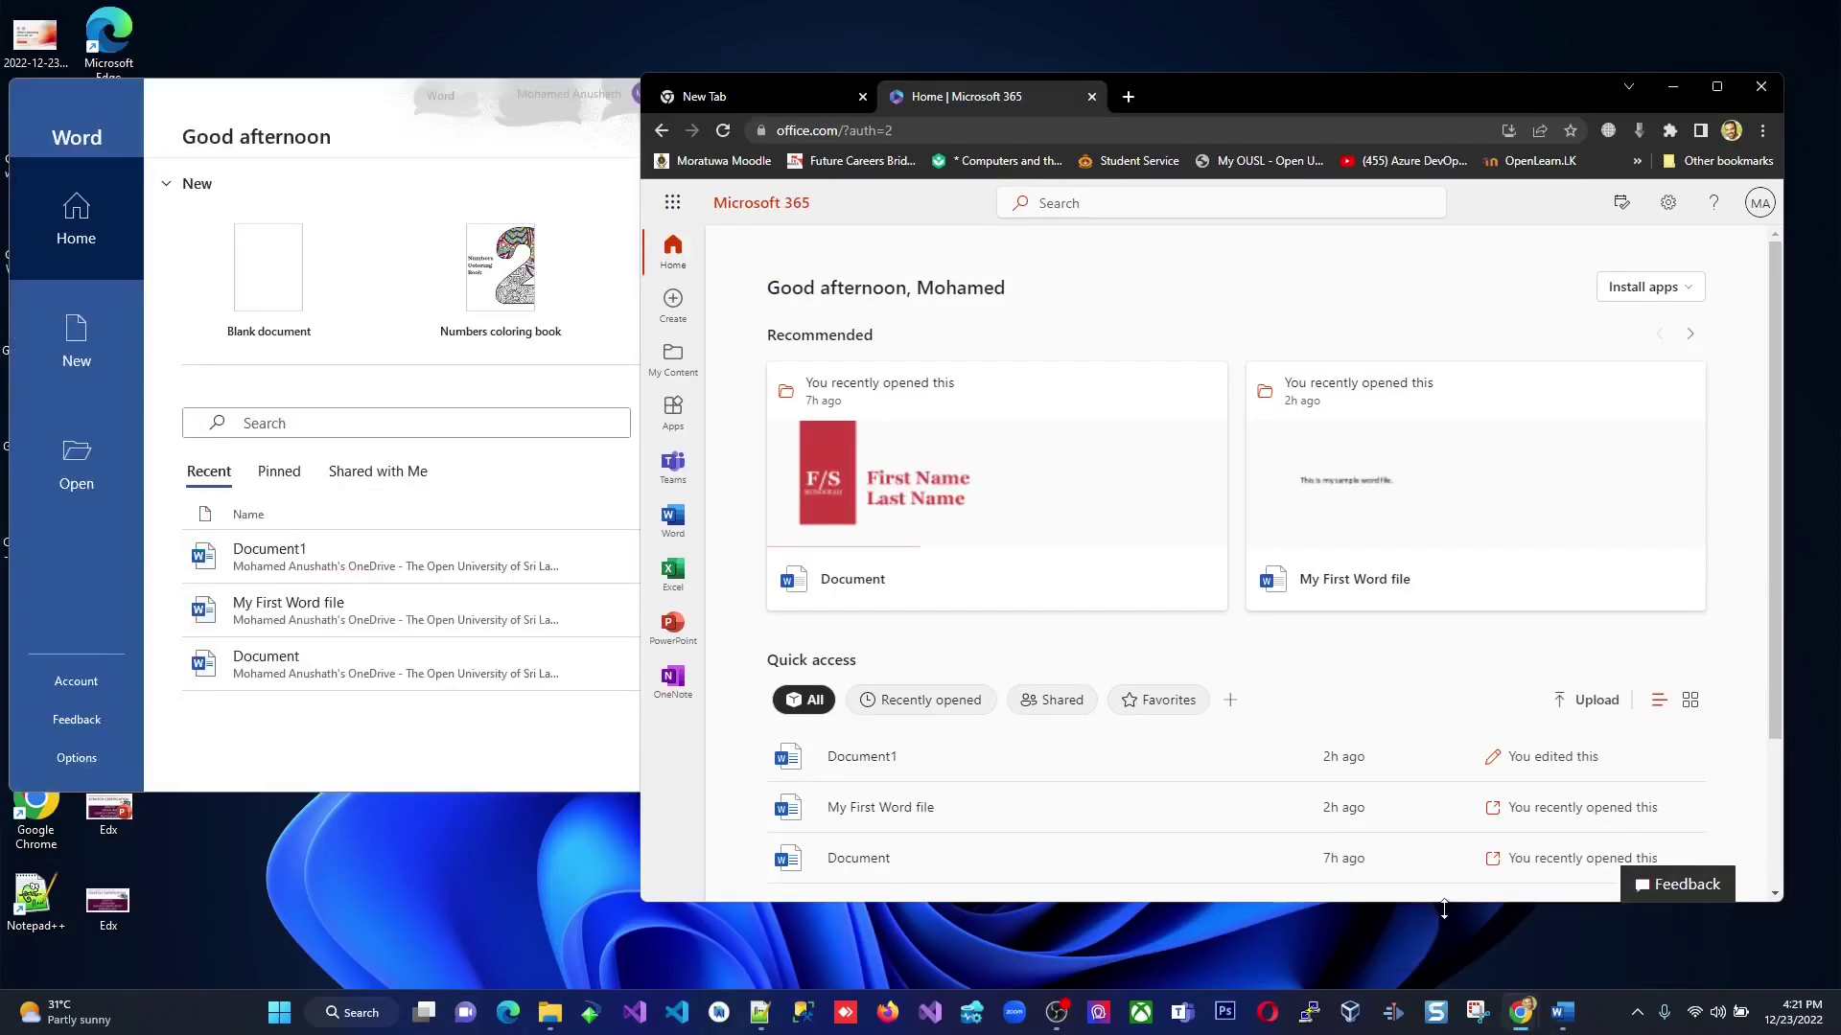
pyautogui.moveTo(1266, 96); pyautogui.dragTo(1434, 61)
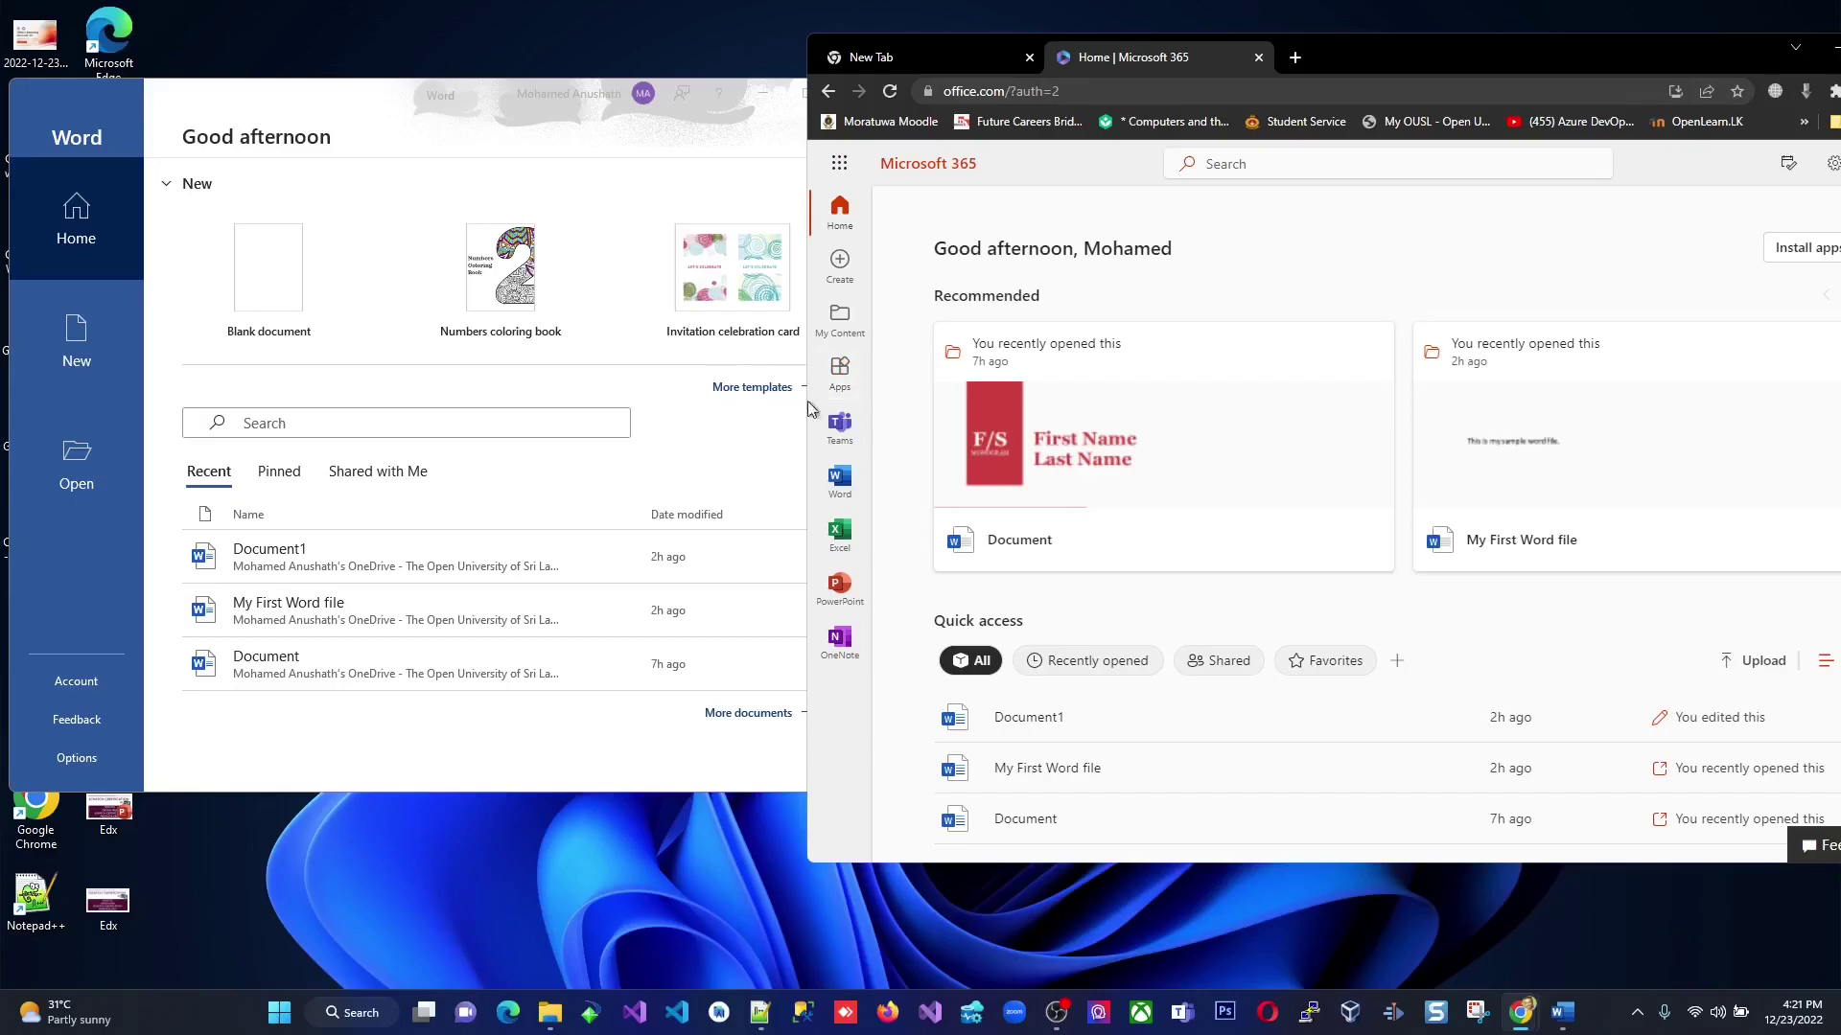
pyautogui.moveTo(807, 436); pyautogui.dragTo(895, 438)
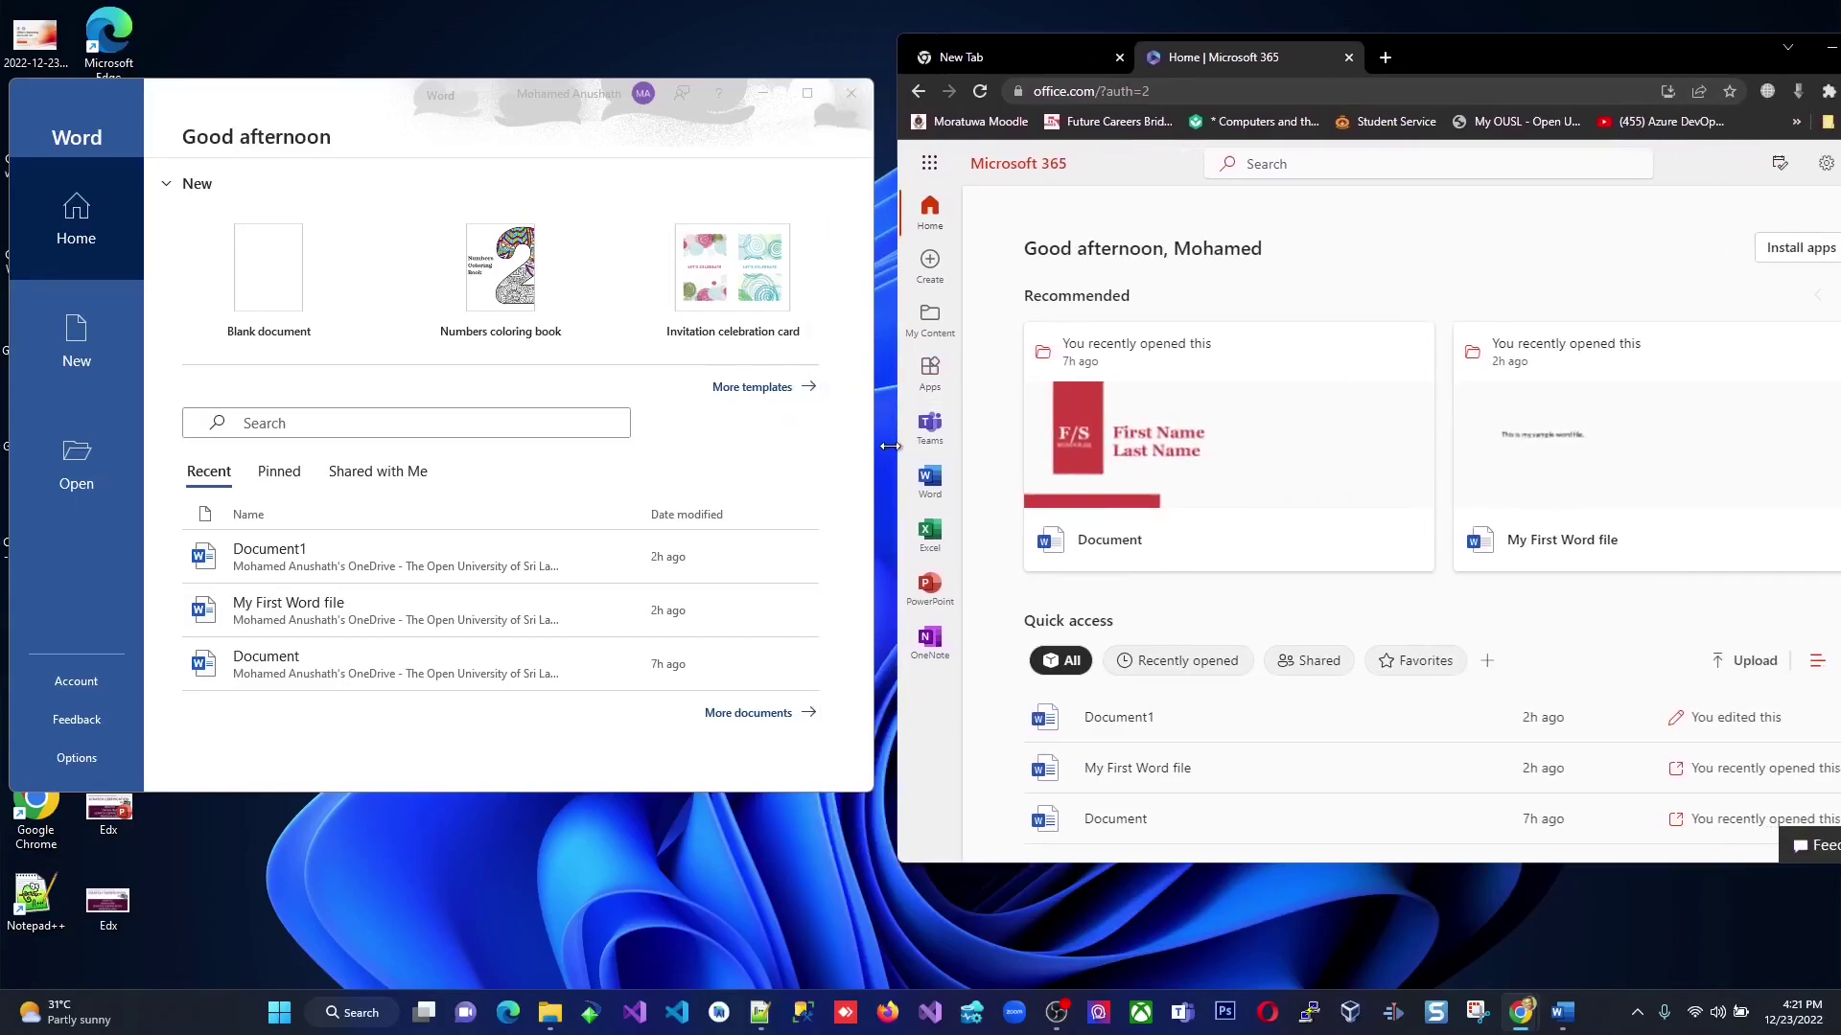
pyautogui.moveTo(1455, 71); pyautogui.dragTo(1345, 56)
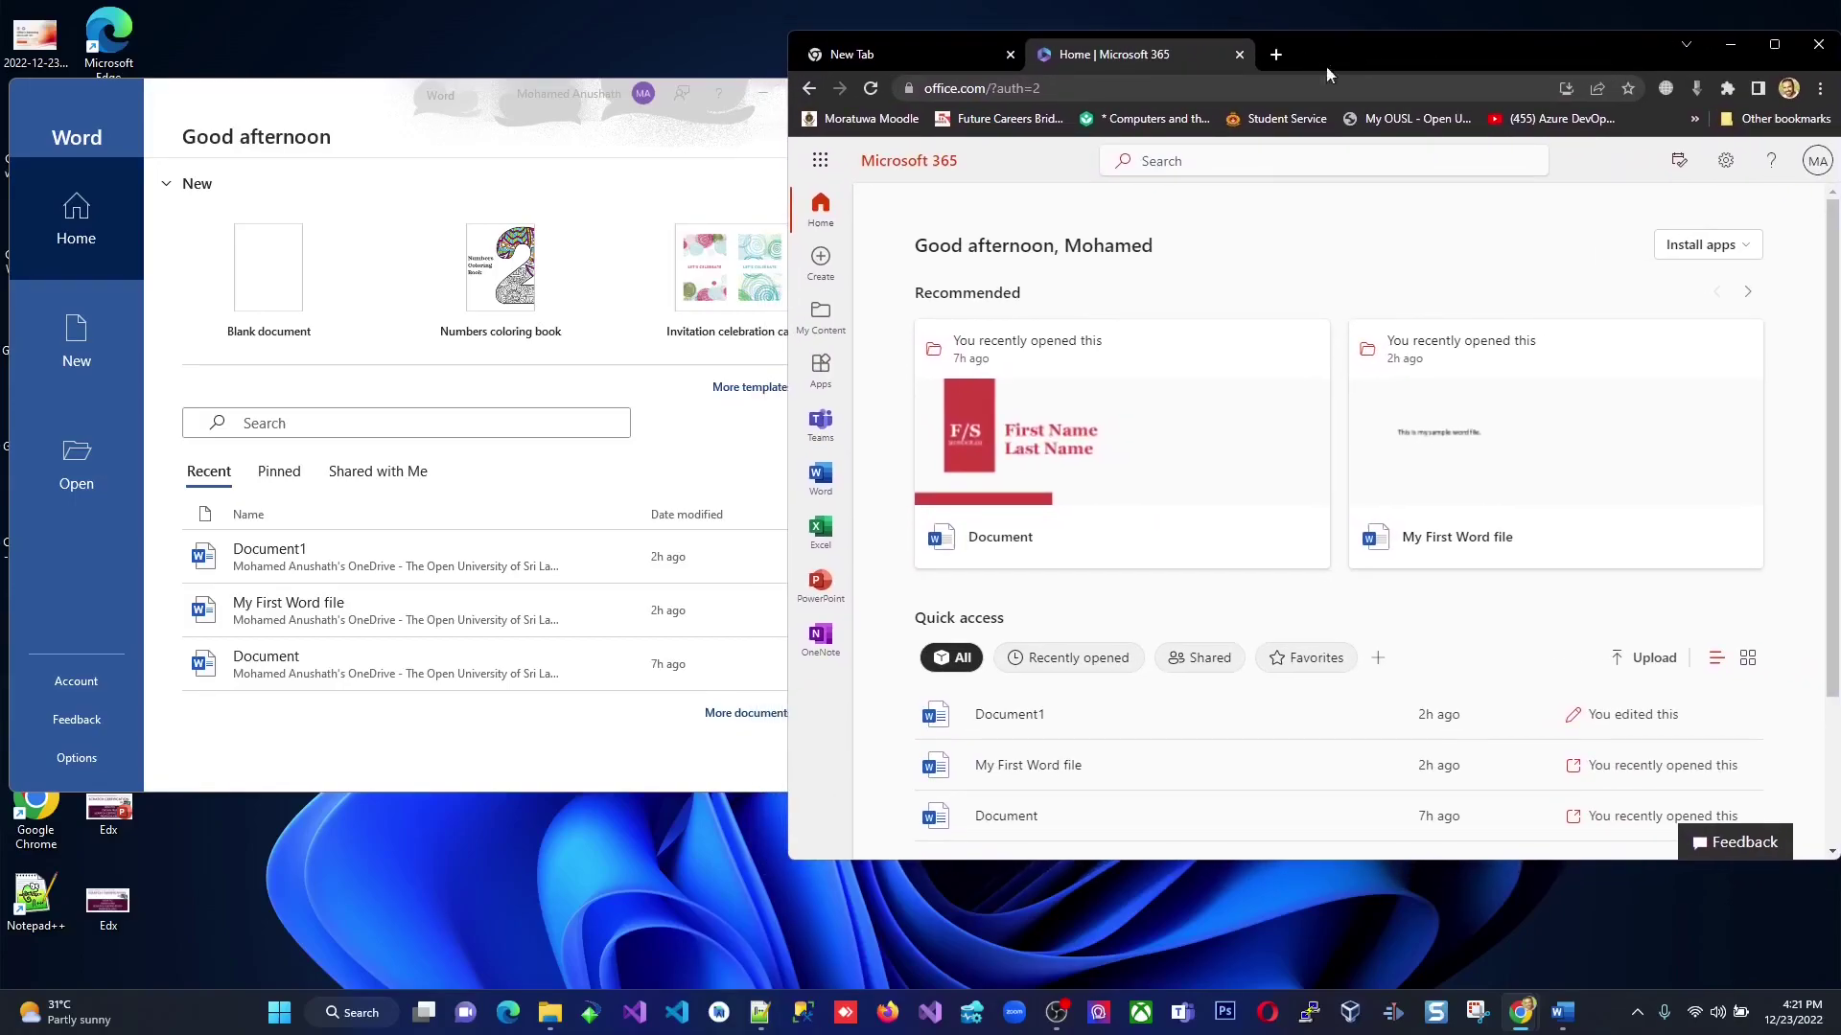
pyautogui.moveTo(786, 501); pyautogui.dragTo(887, 501)
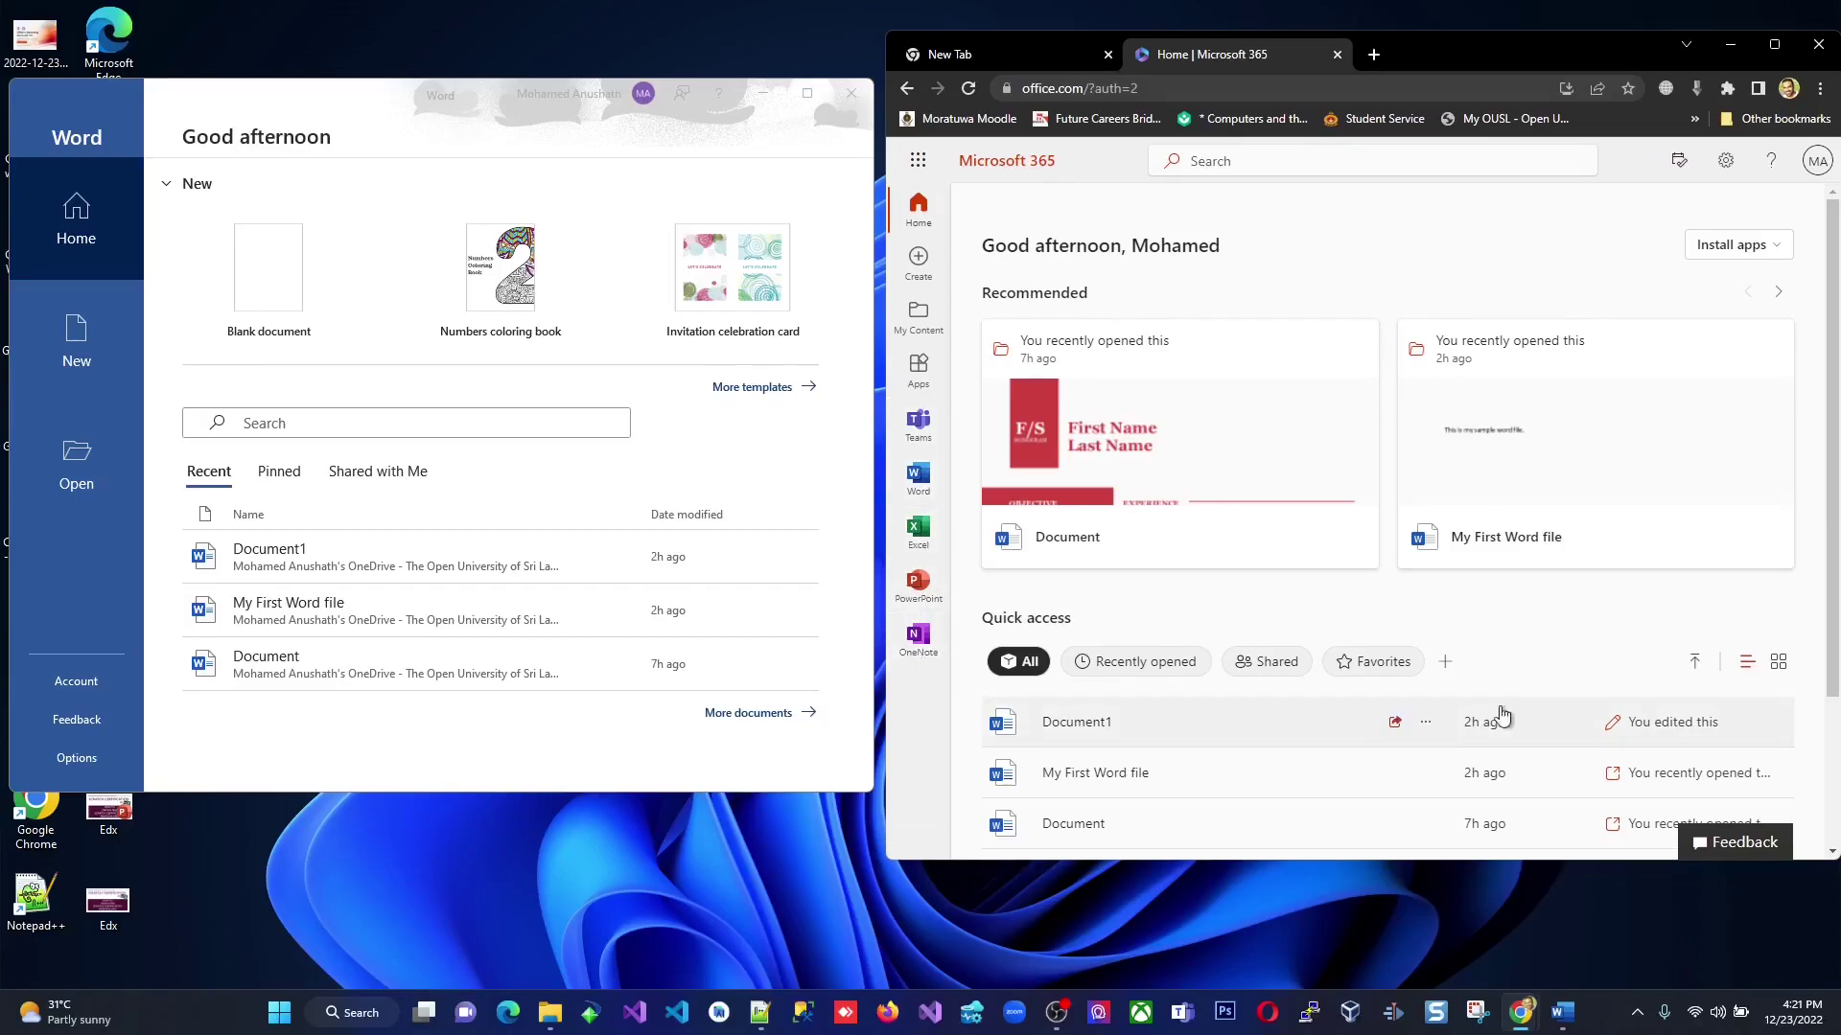
pyautogui.scroll(-3, 1356, 805)
pyautogui.moveTo(1275, 860); pyautogui.dragTo(1270, 972)
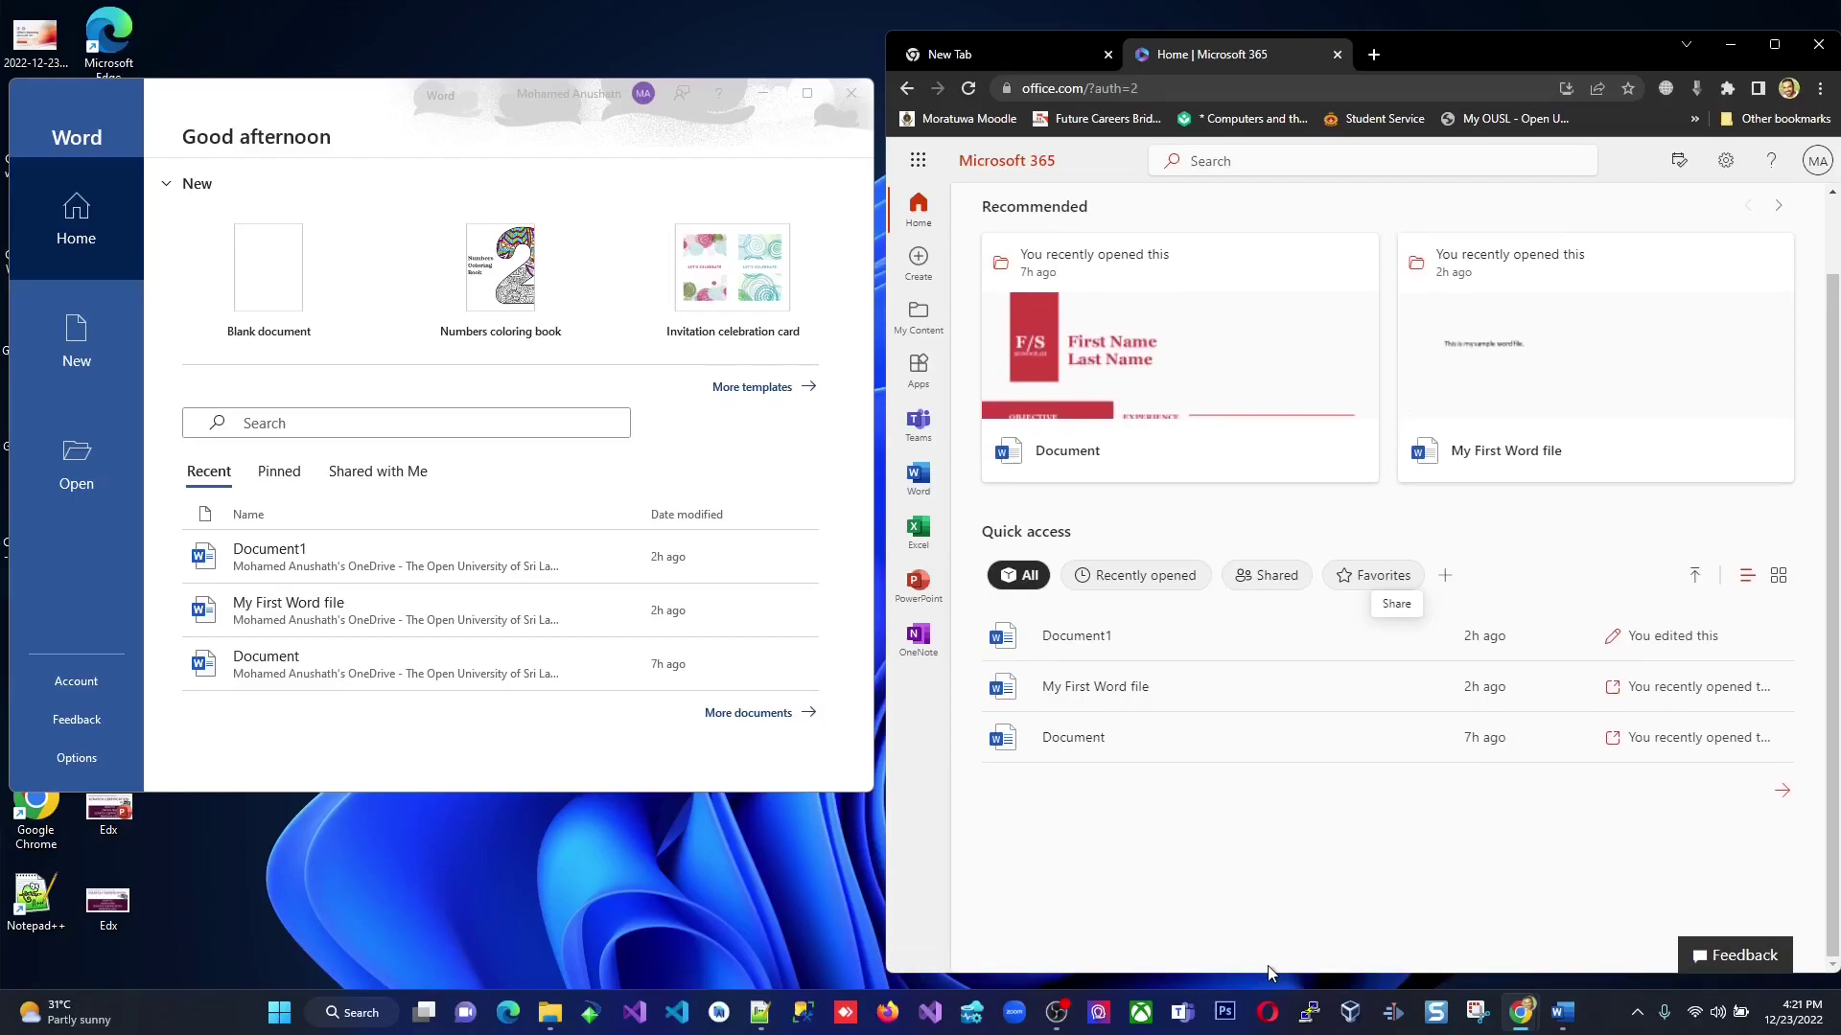
# Check the signed-in account in desktop Word, then return focus to the browser.
pyautogui.click(313, 99)
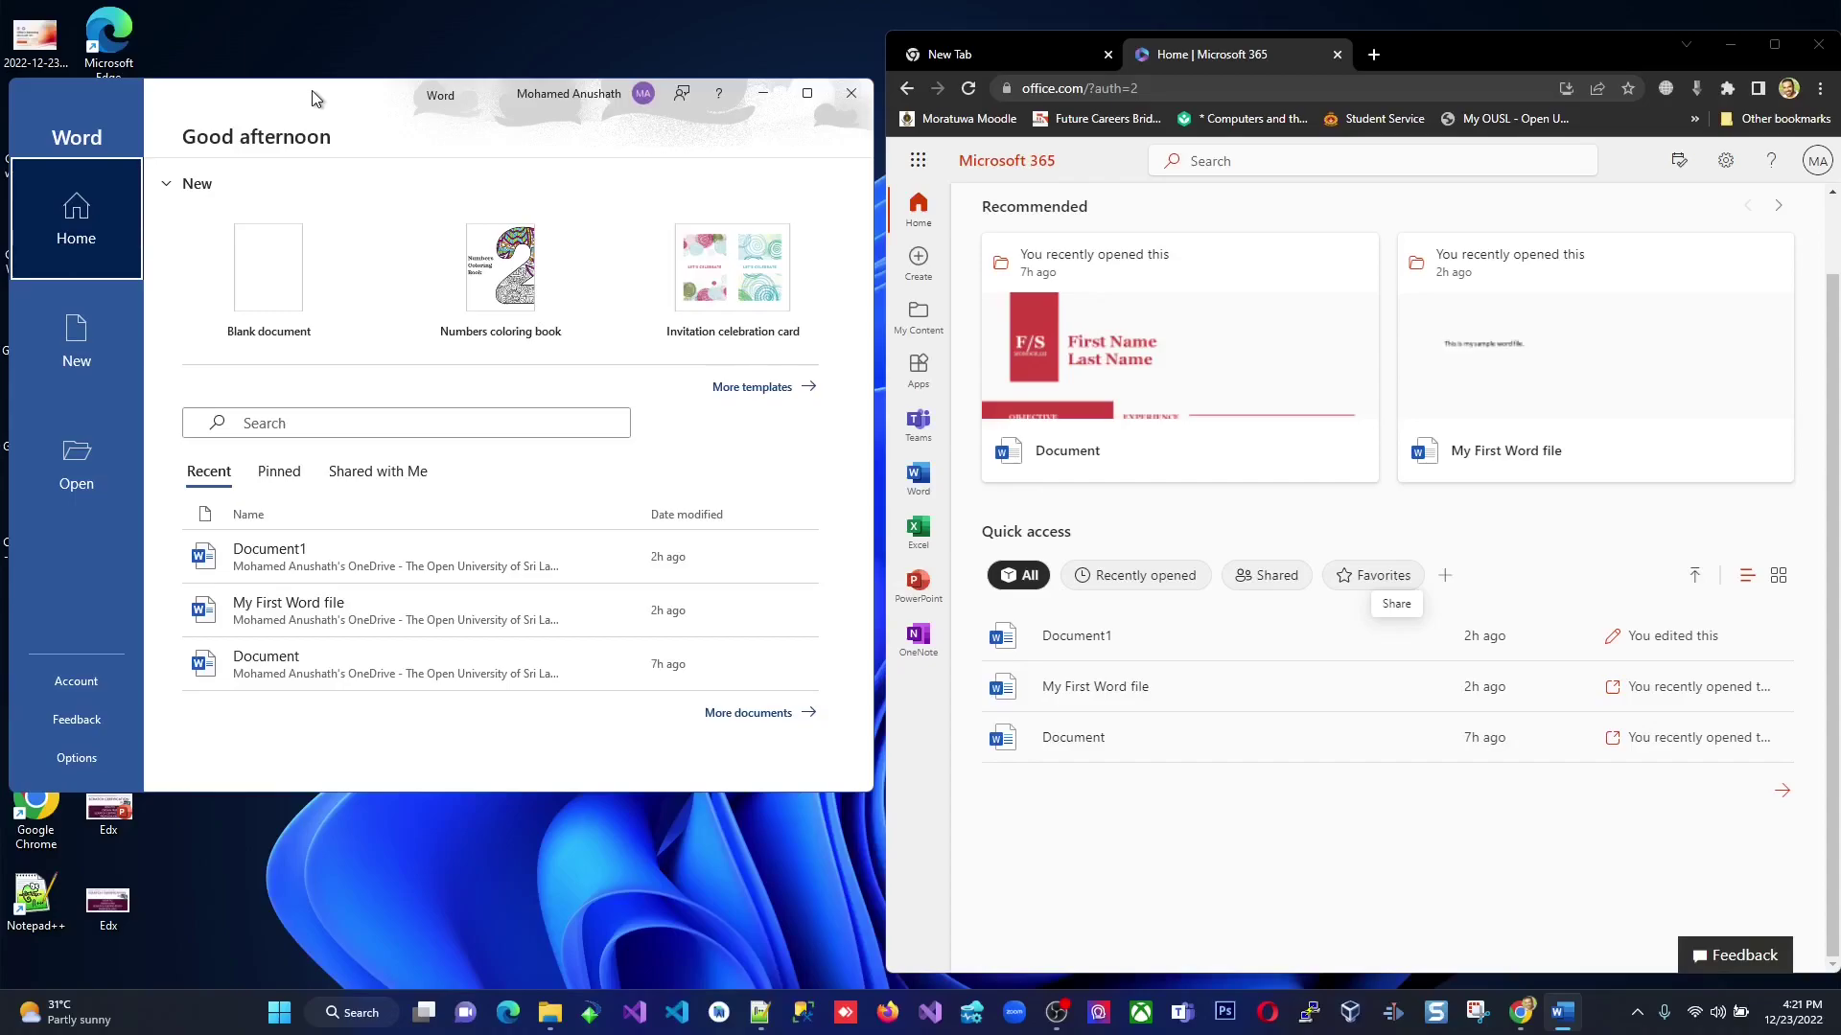
pyautogui.click(570, 94)
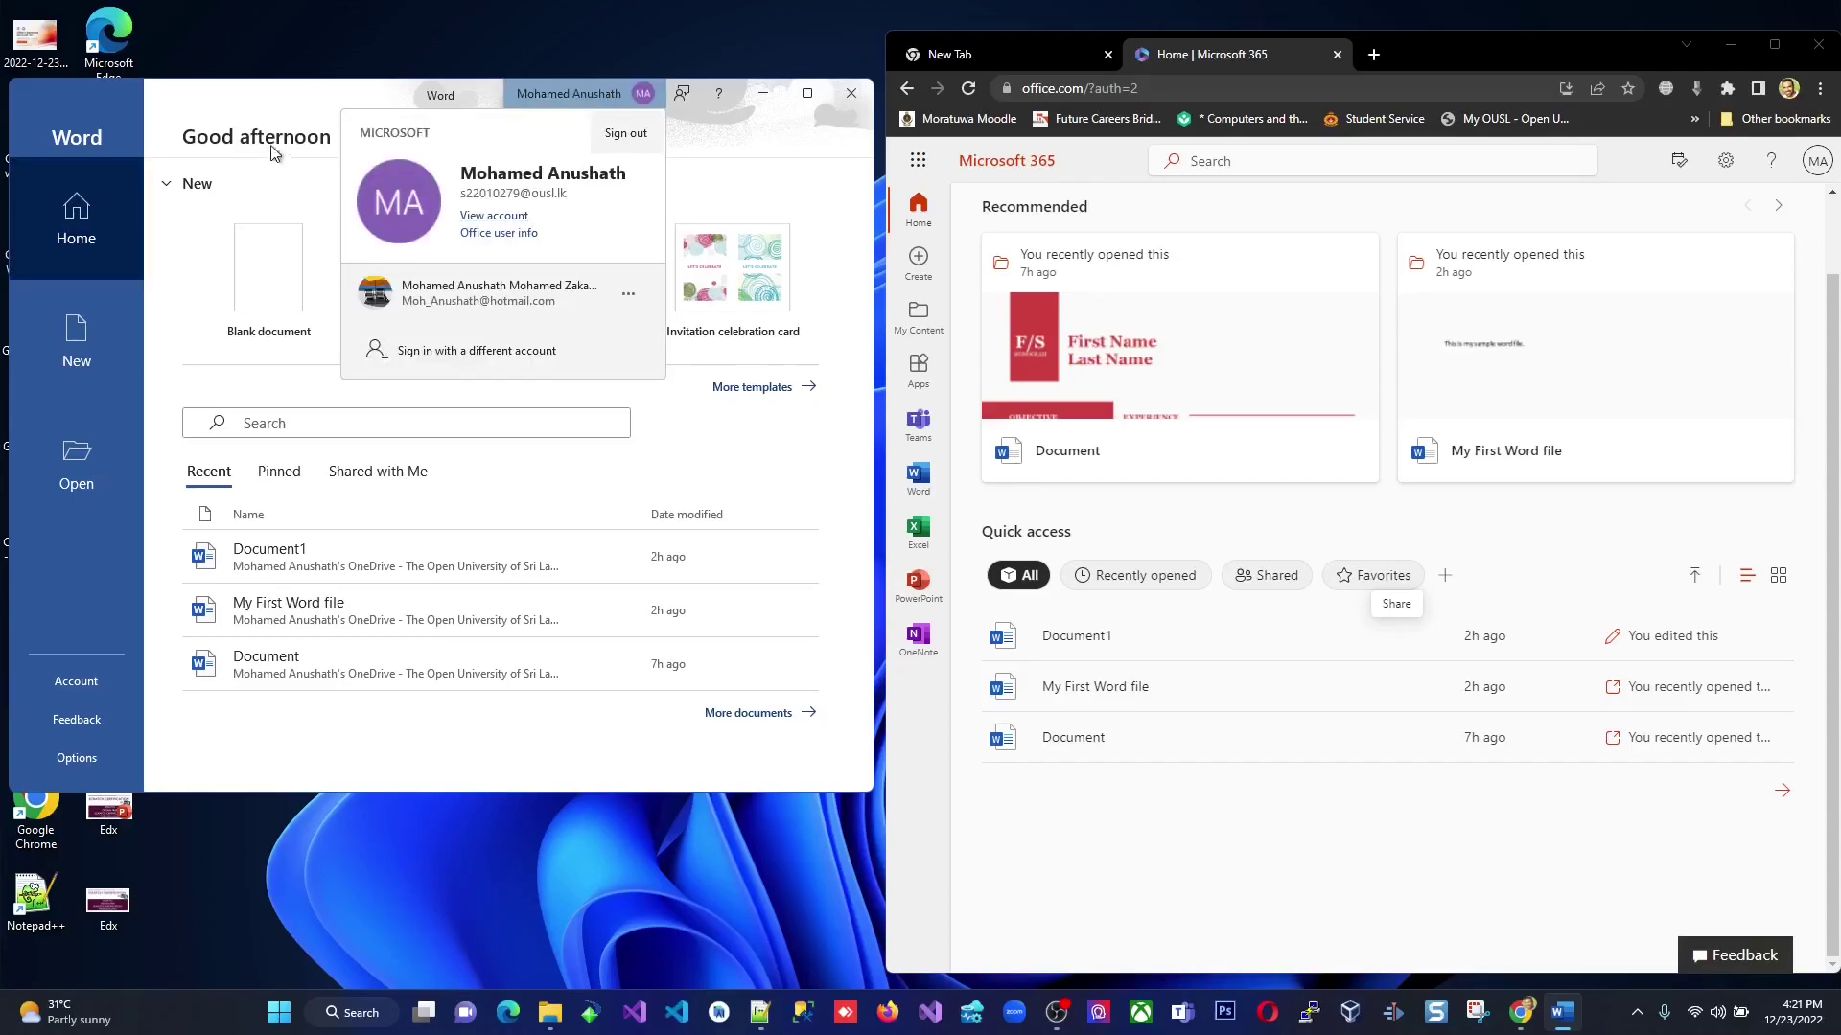
pyautogui.click(246, 98)
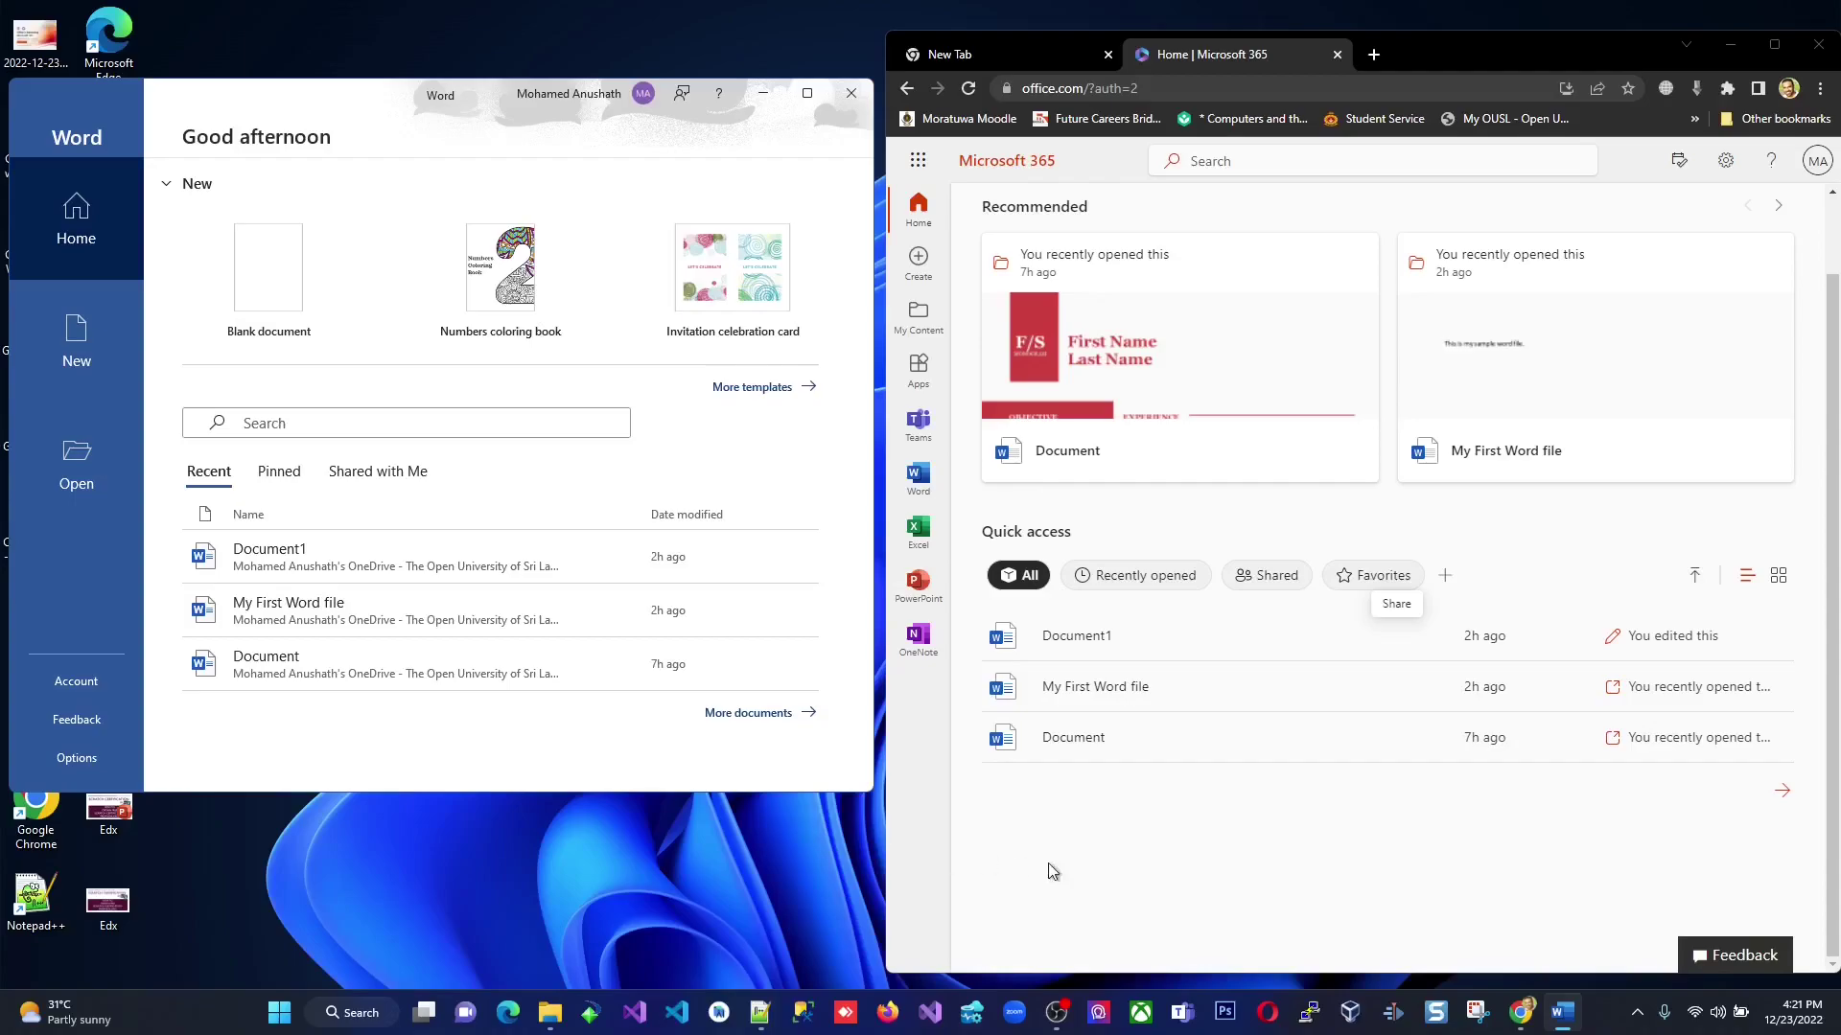
pyautogui.click(1150, 880)
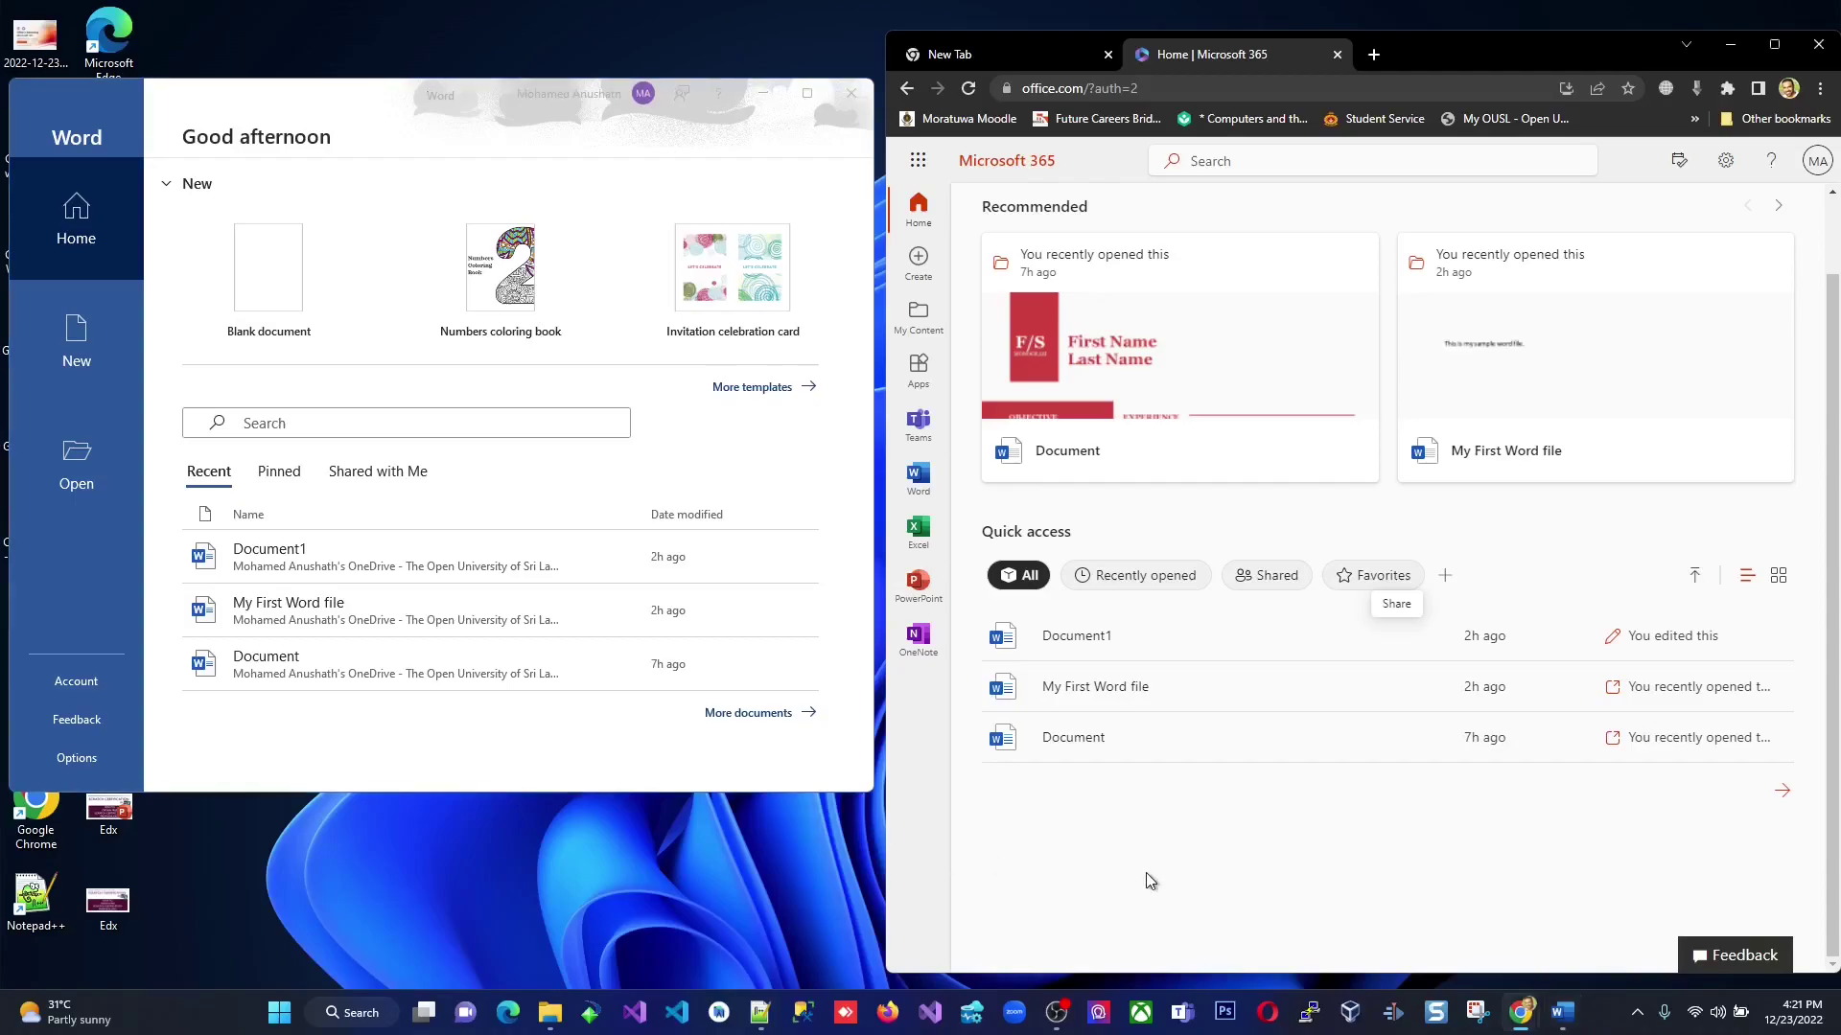
# Open Document1 in Word for the Web and review its Save as options.
pyautogui.click(1126, 639)
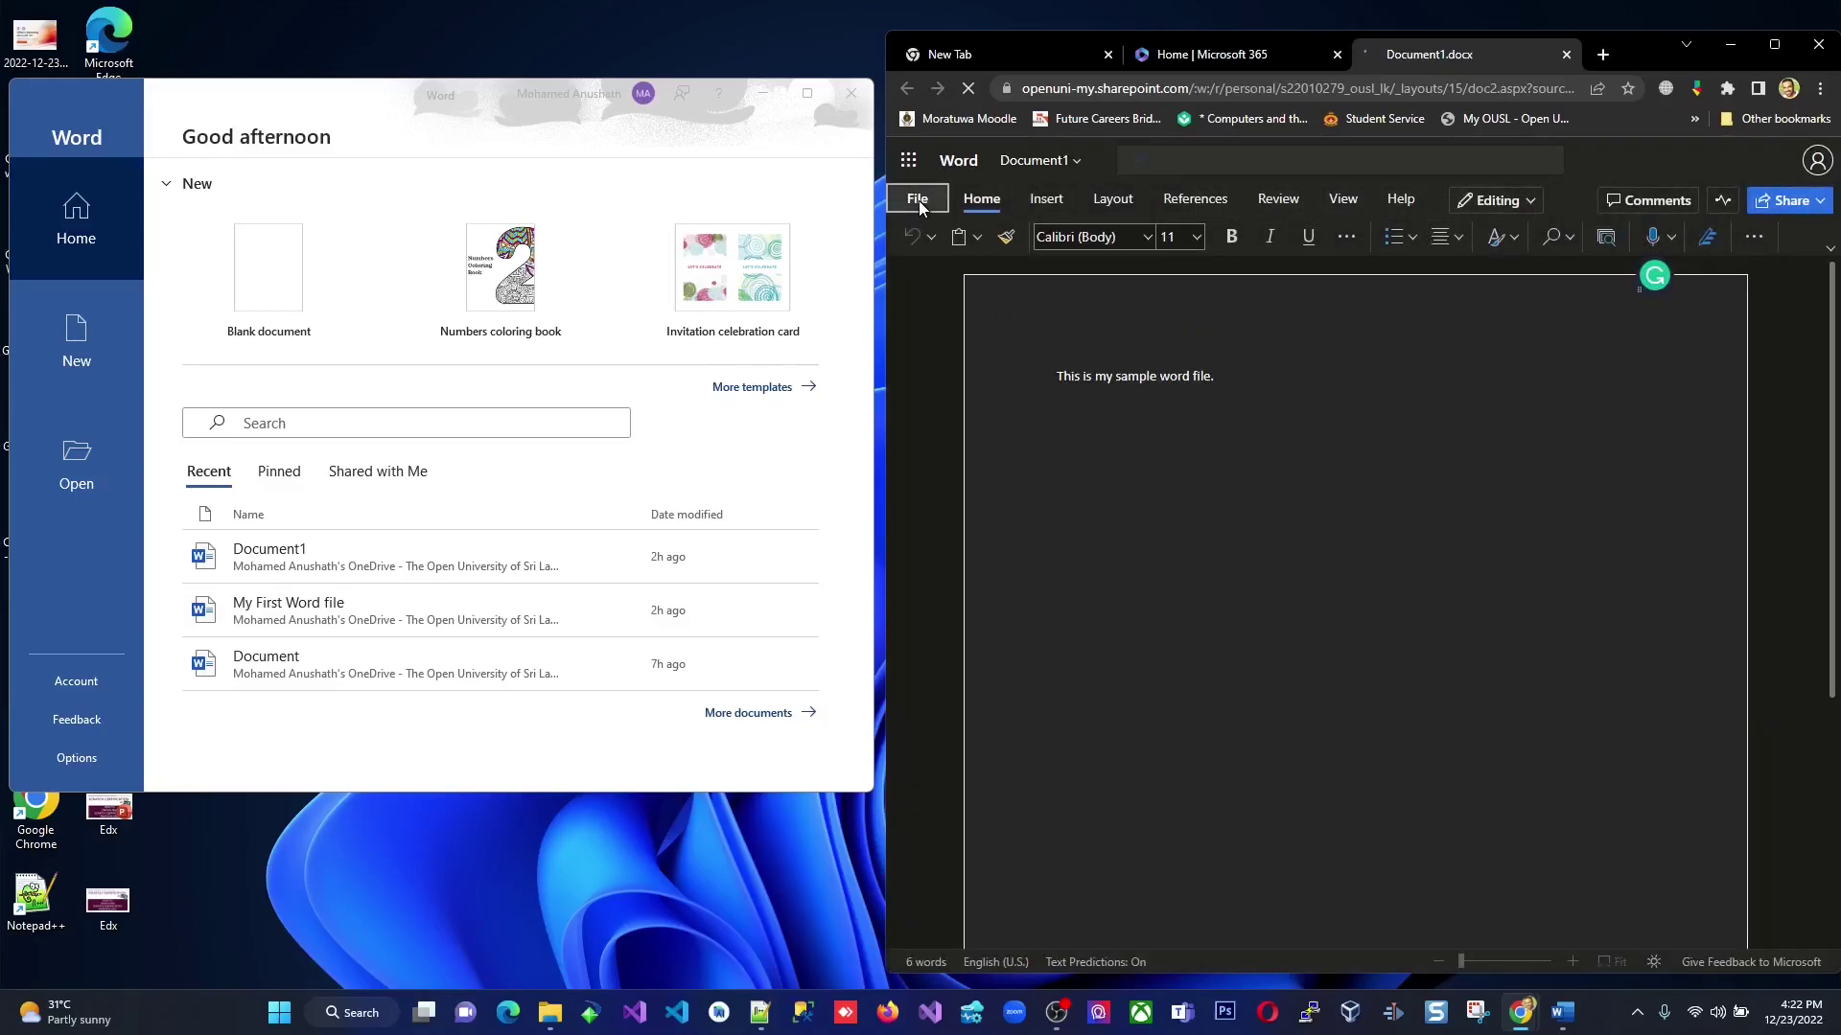
pyautogui.click(918, 200)
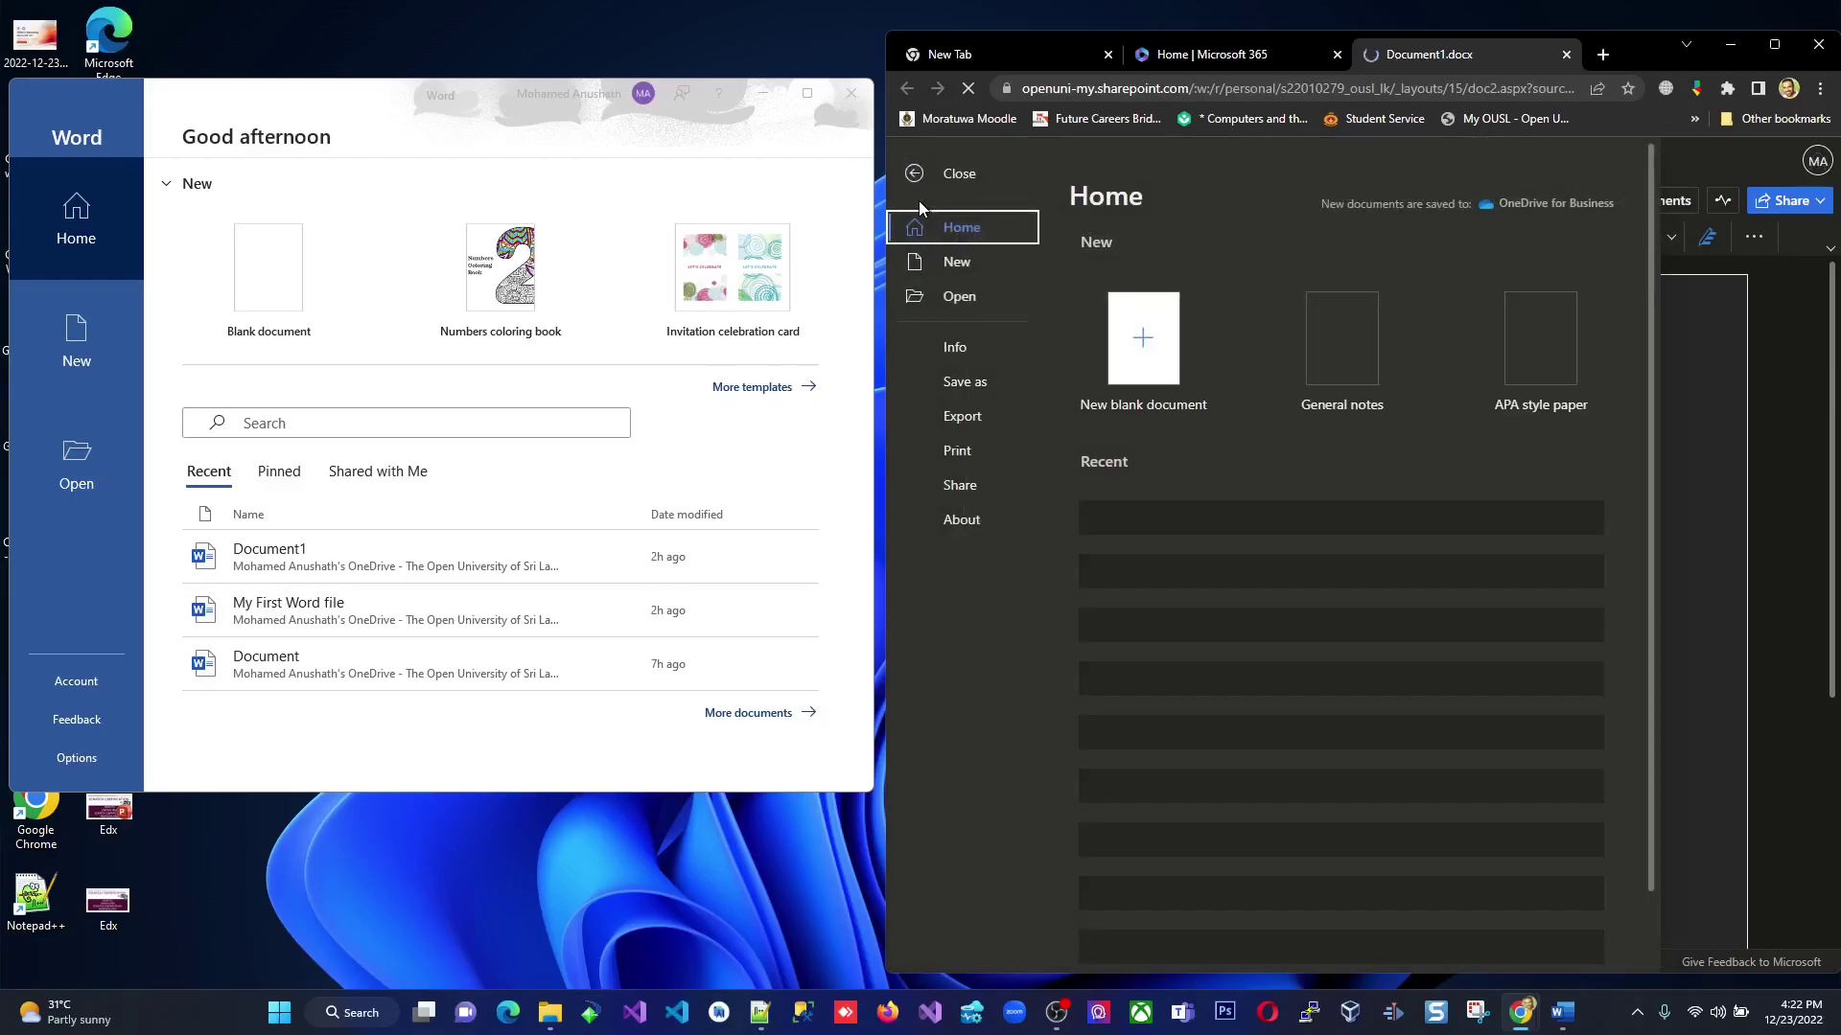
pyautogui.click(975, 382)
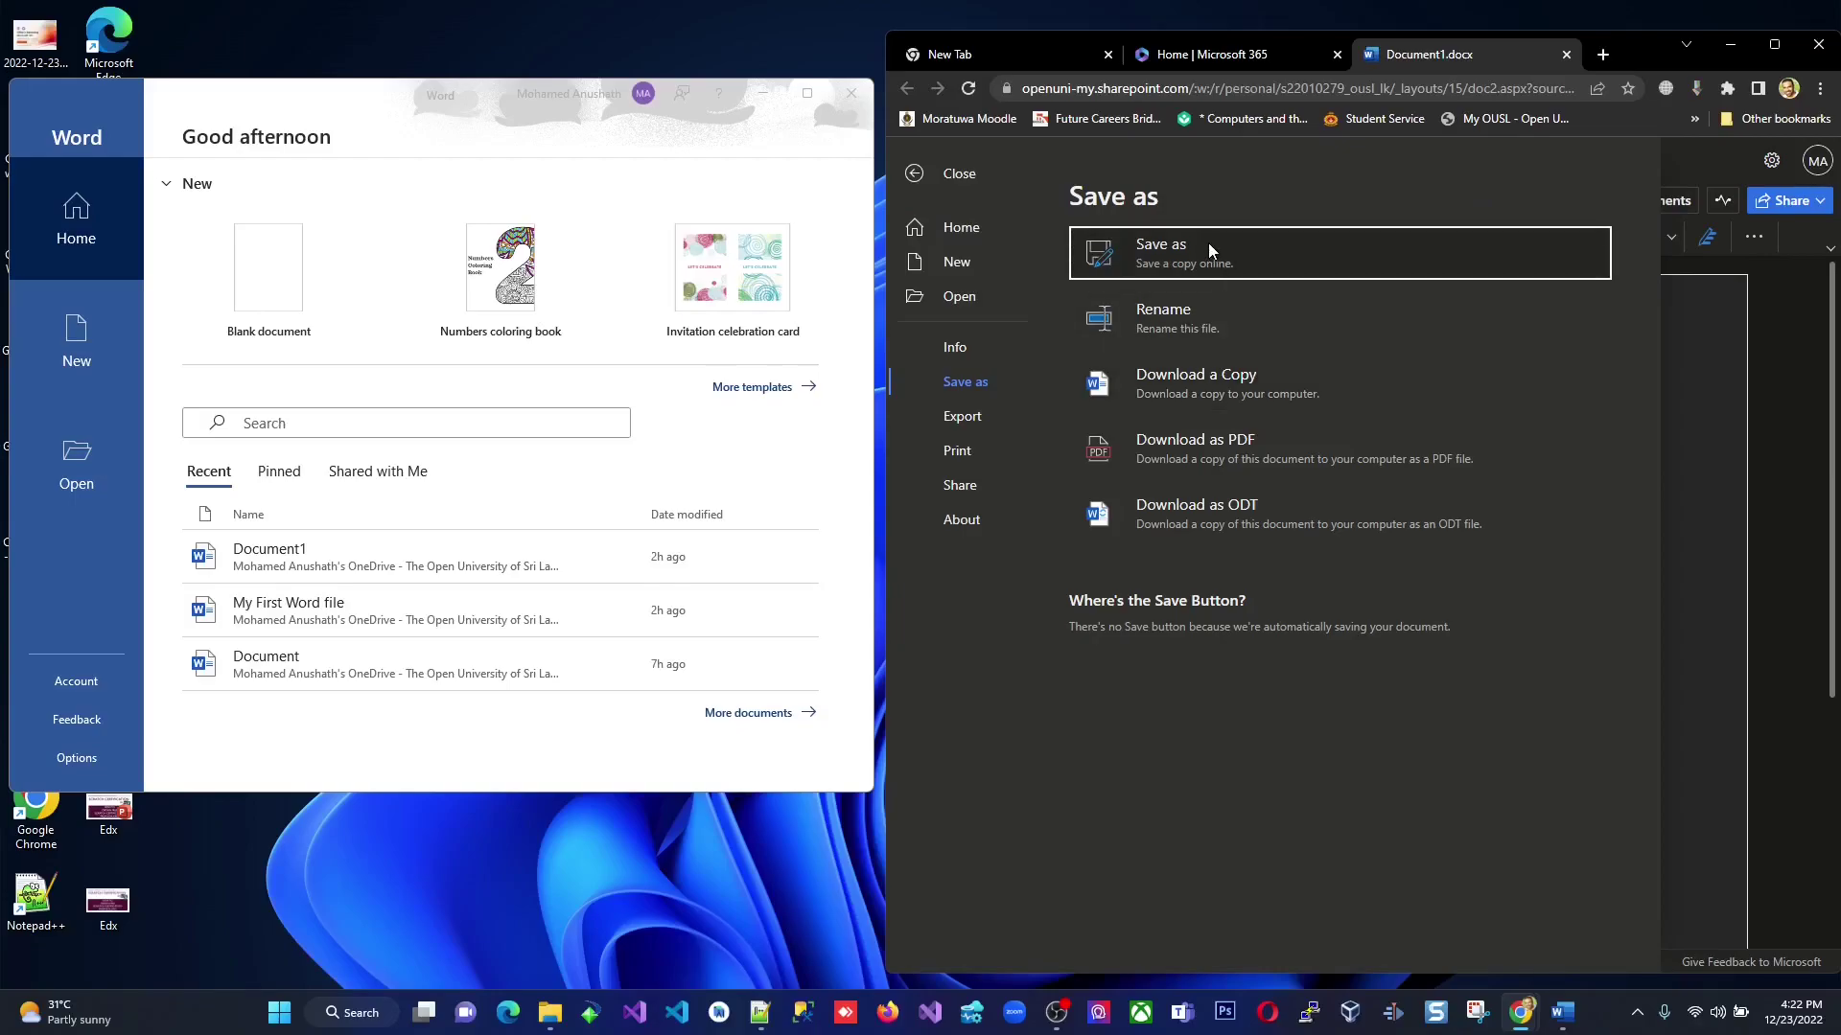
pyautogui.click(1223, 452)
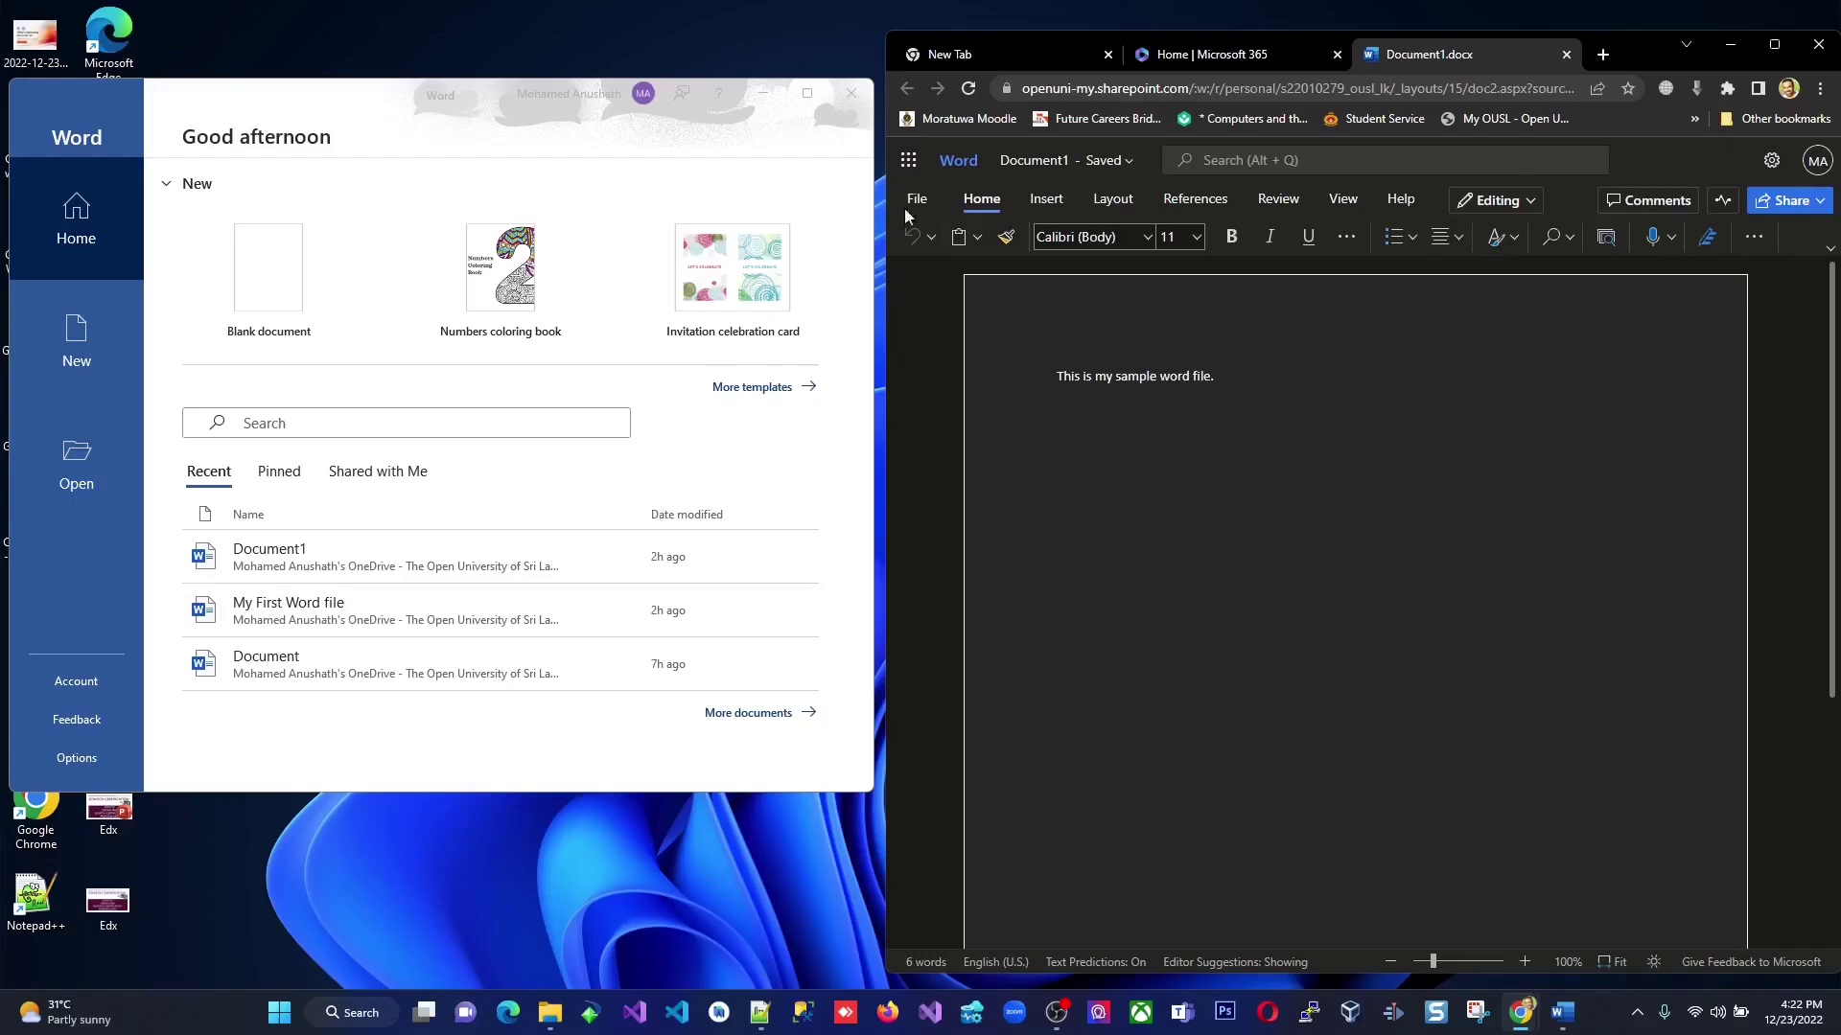
pyautogui.click(474, 90)
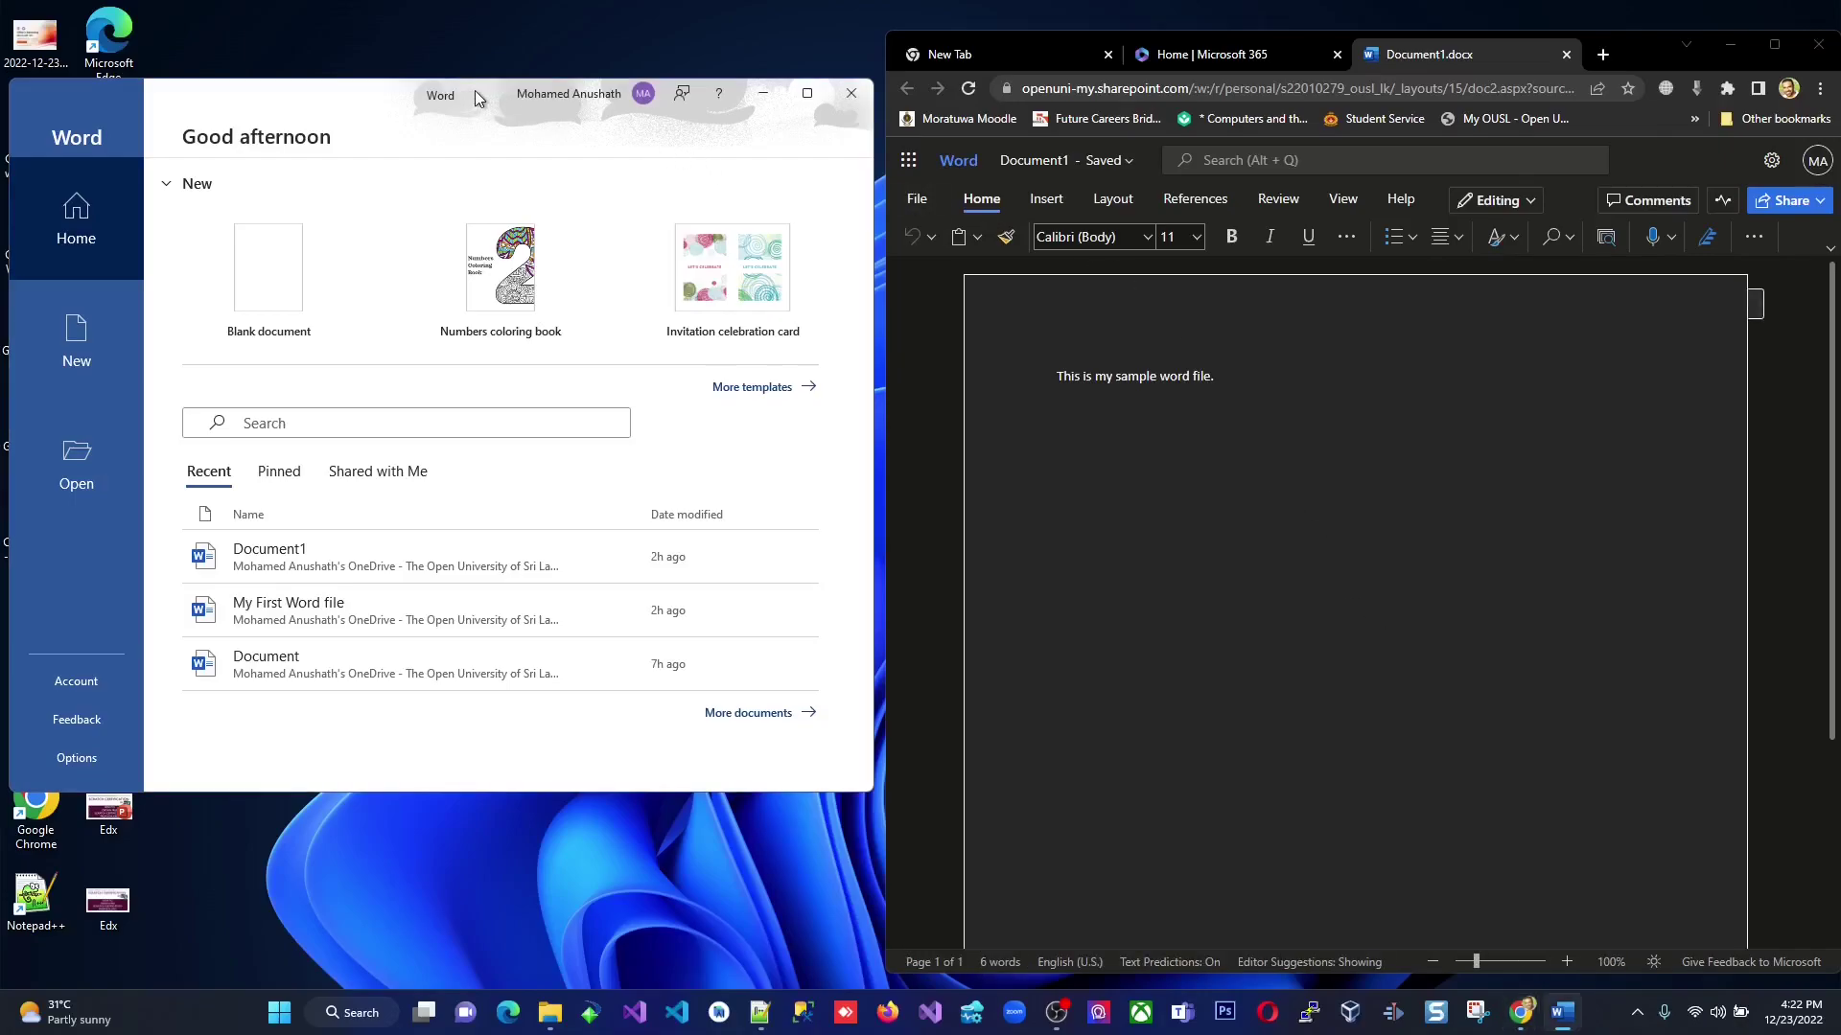